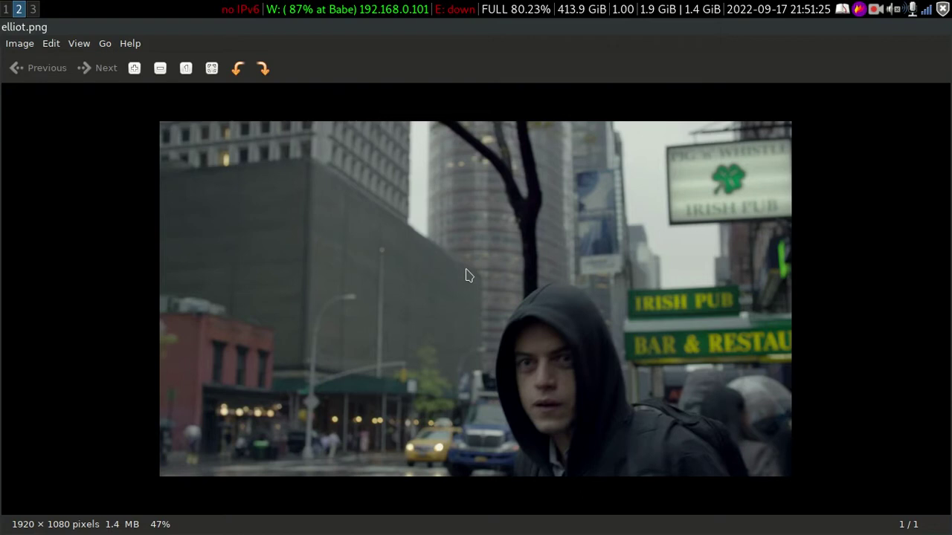
Examine elliot.png at different zoom levels for location clues such as the pub and bar signs.
scroll(511, 216, "down", 1)
scroll(557, 283, "up", 2)
scroll(578, 275, "up", 1)
scroll(578, 276, "down", 1)
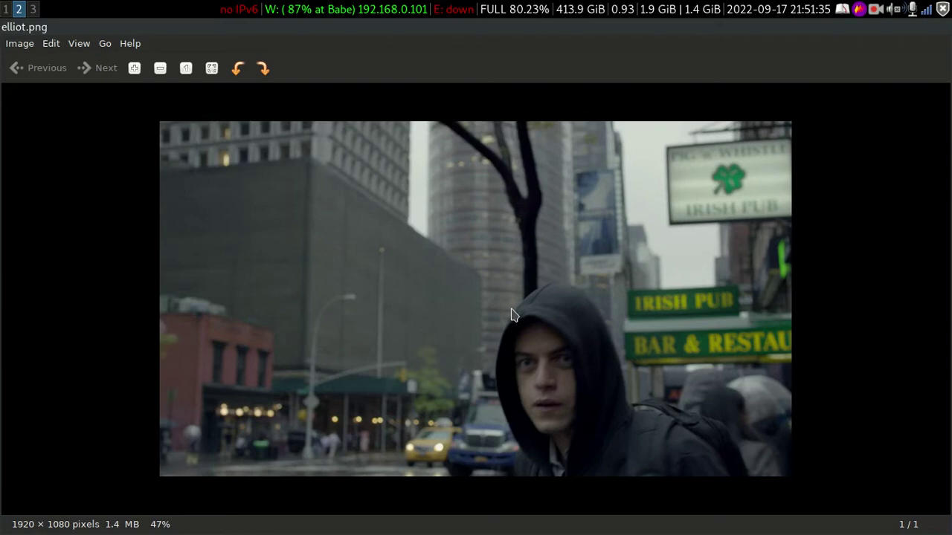
scroll(743, 315, "up", 2)
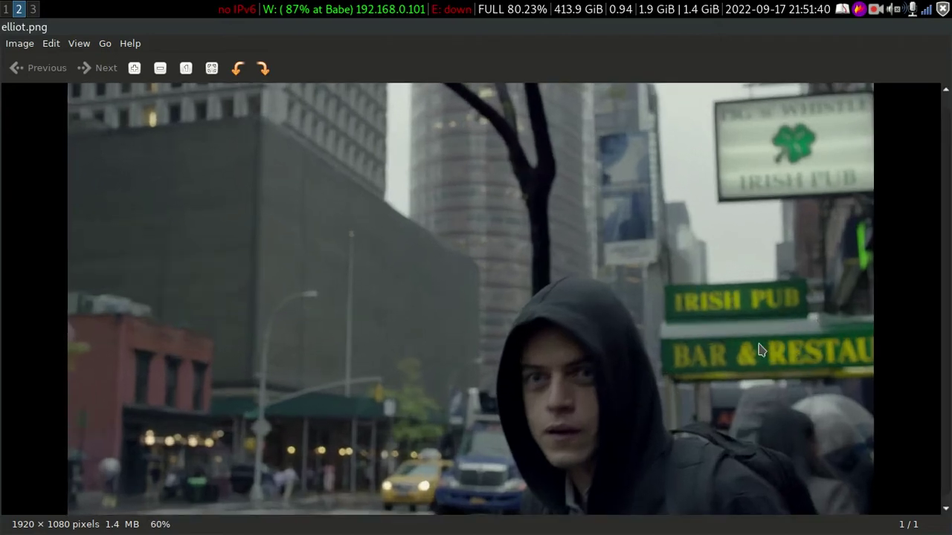
scroll(760, 349, "down", 2)
scroll(732, 354, "up", 2)
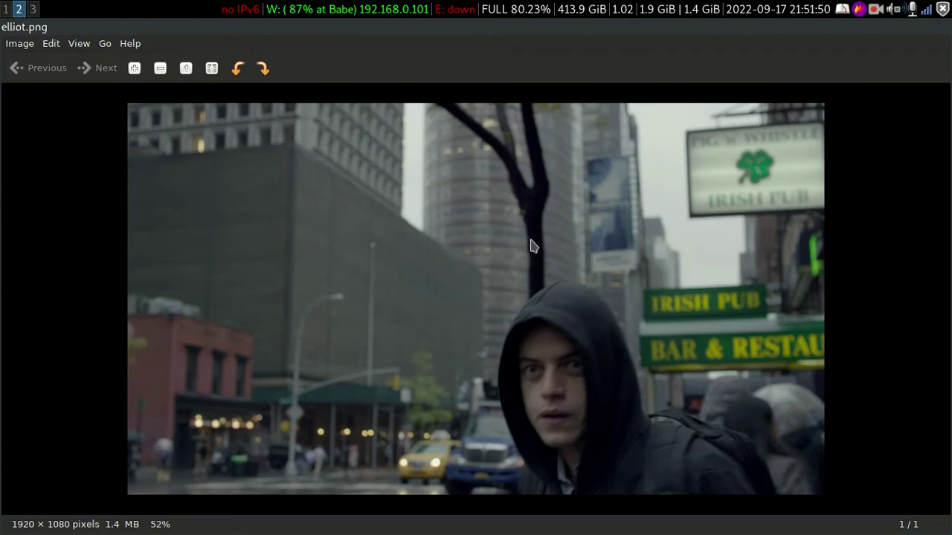
scroll(531, 246, "down", 1)
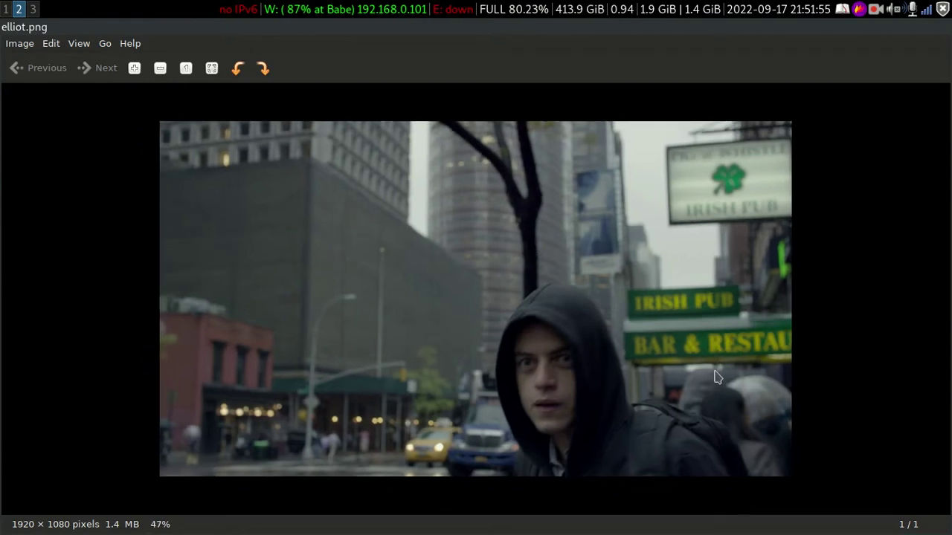
scroll(707, 380, "up", 4)
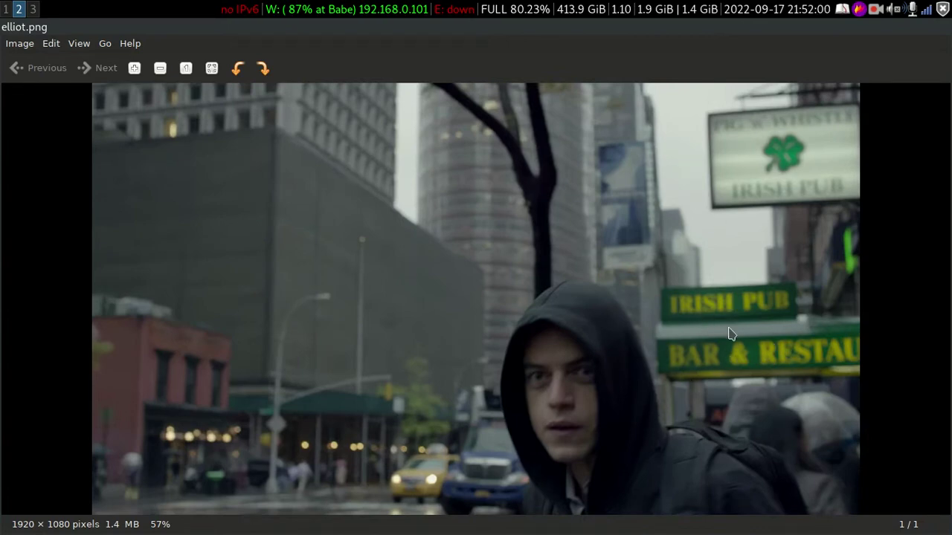
left_click(6, 9)
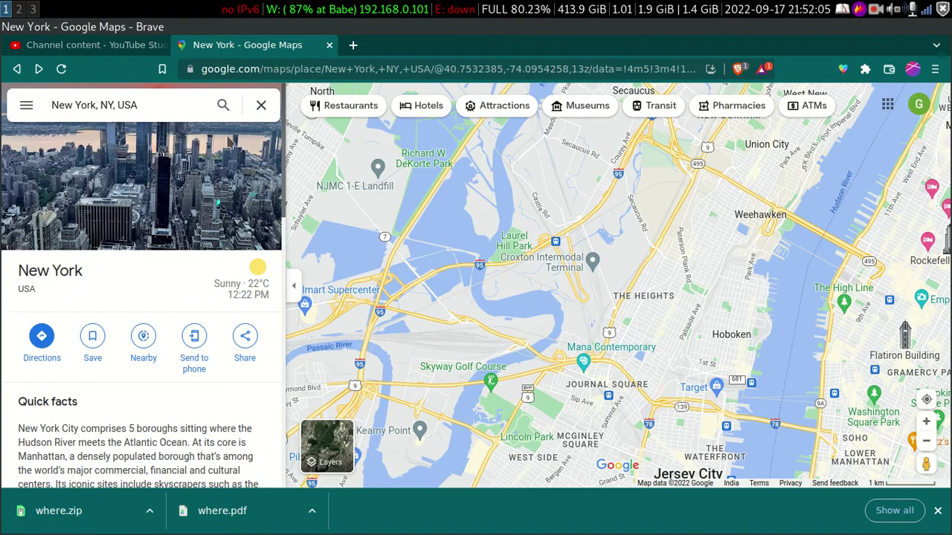
left_click(19, 8)
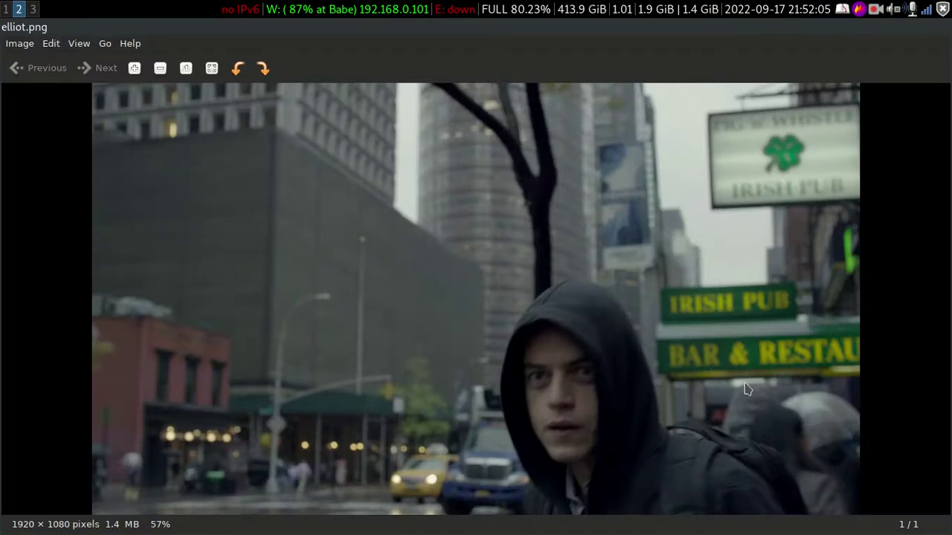
Switch to Google Maps in the browser and extend the search text to "New York, NY, USA Irish pub".
left_click(5, 8)
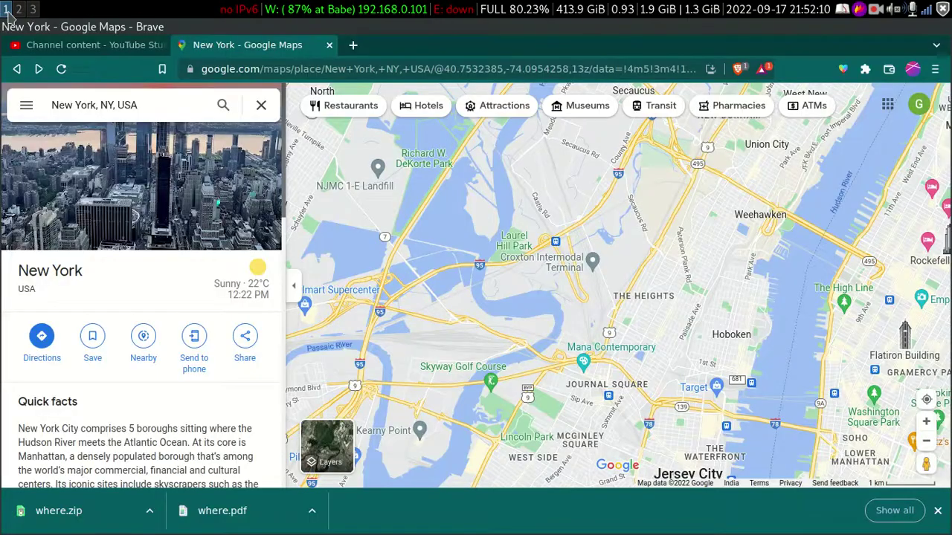
left_click(157, 105)
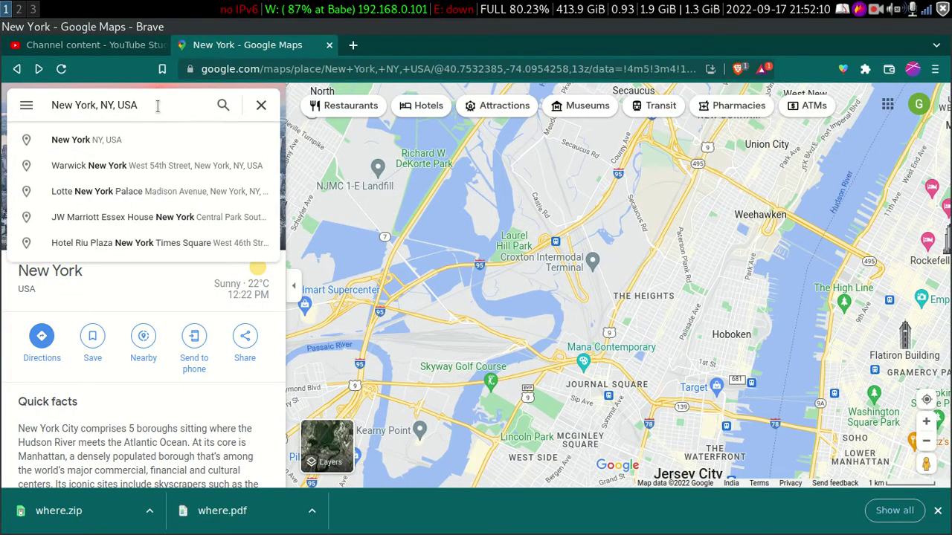
type("I")
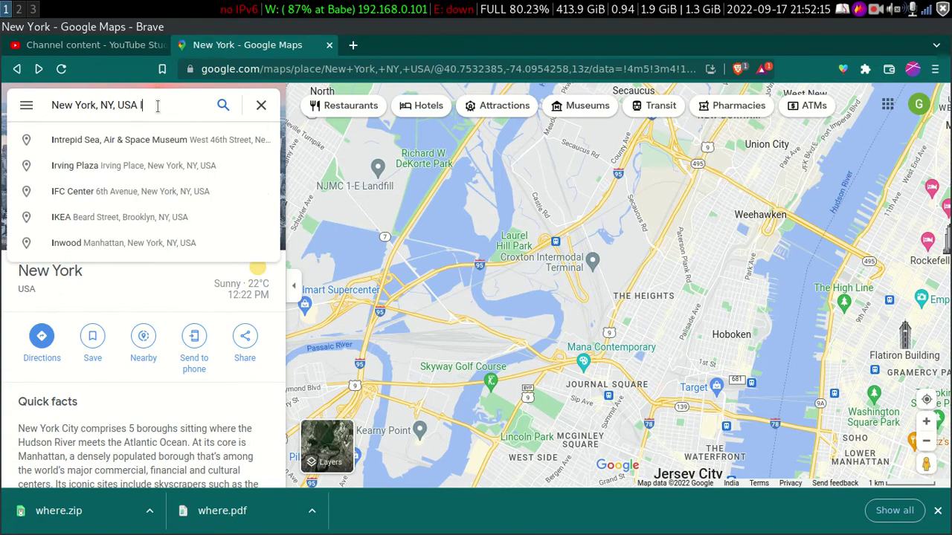
type("rish")
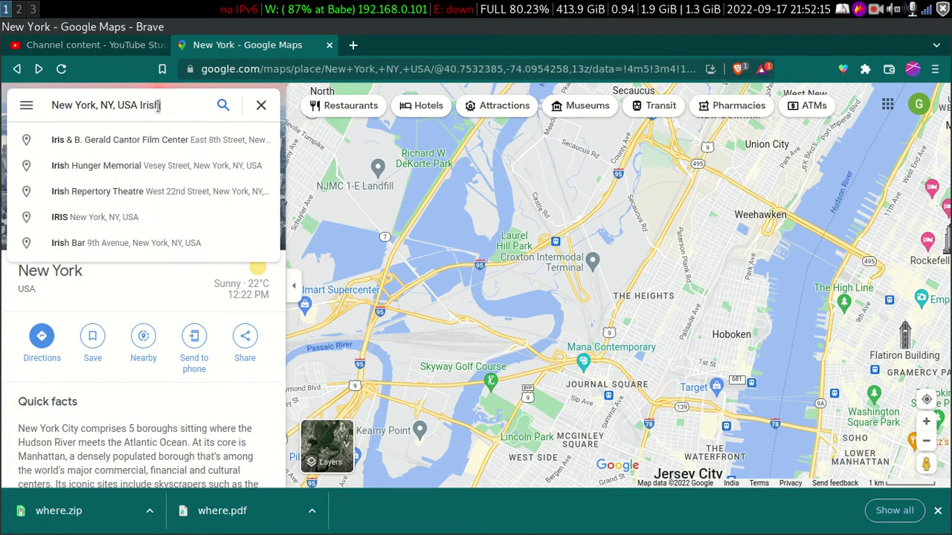
type(" pub")
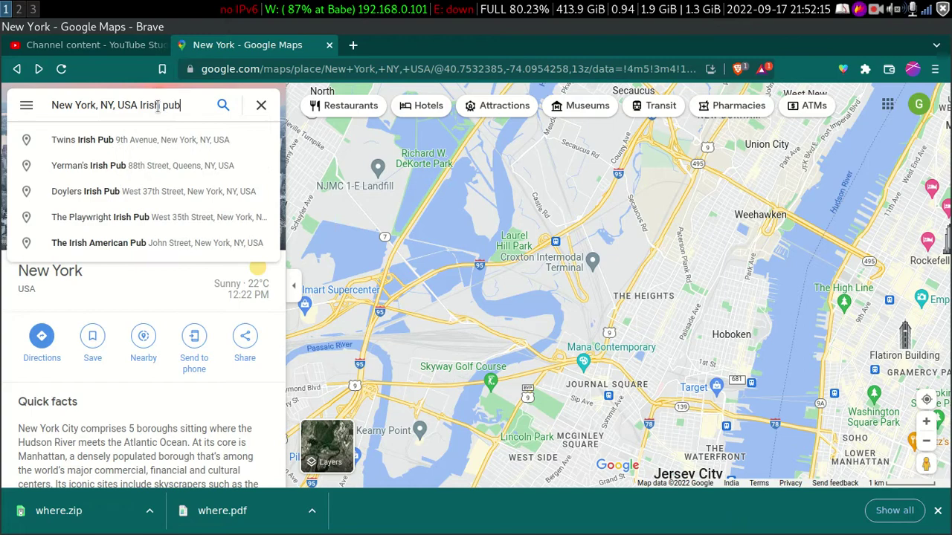
type(" bar ")
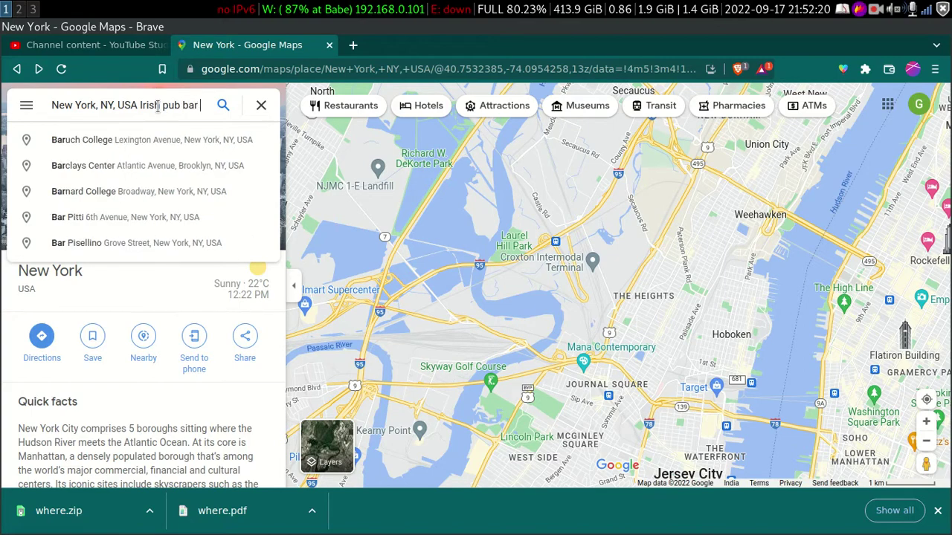
type("a")
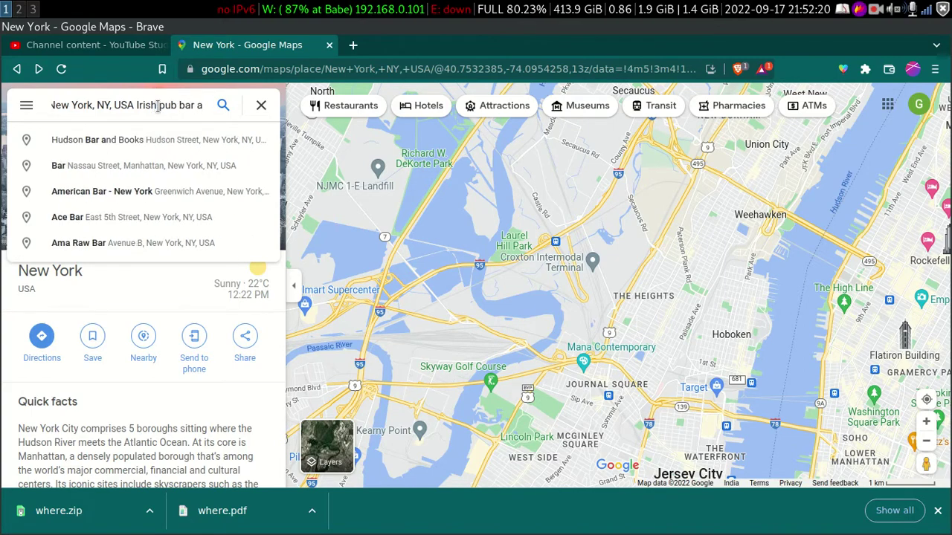
type("nd")
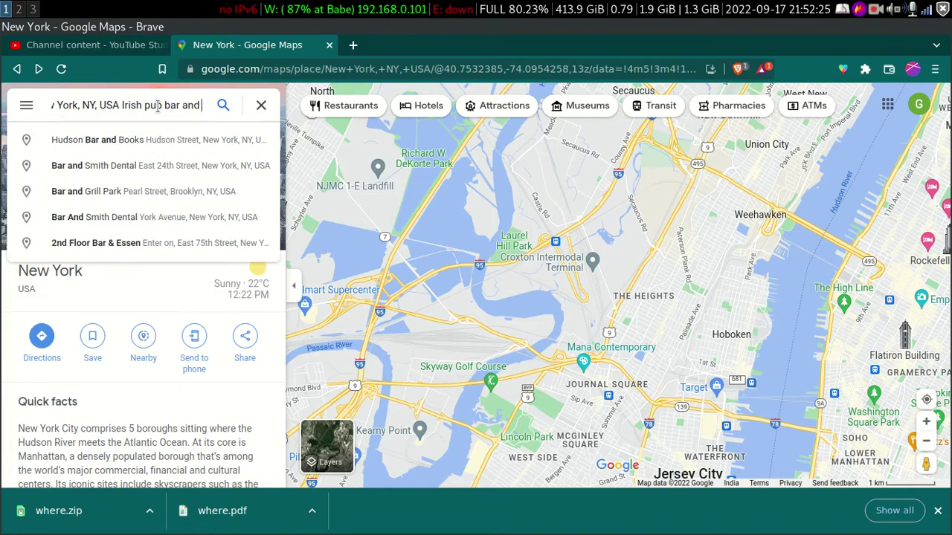
type(" res")
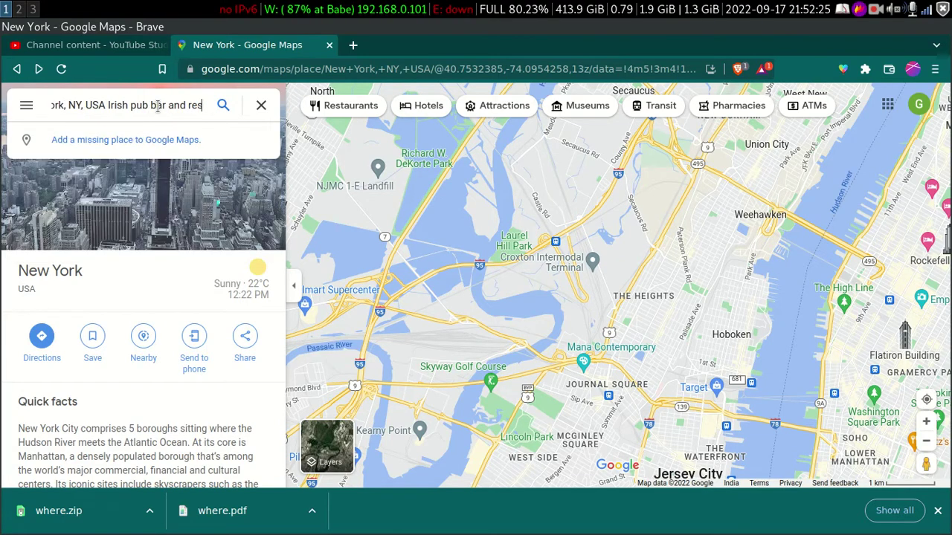
key("BackSpace")
key("BackSpace")
key("BackSpace")
key("BackSpace")
key("BackSpace")
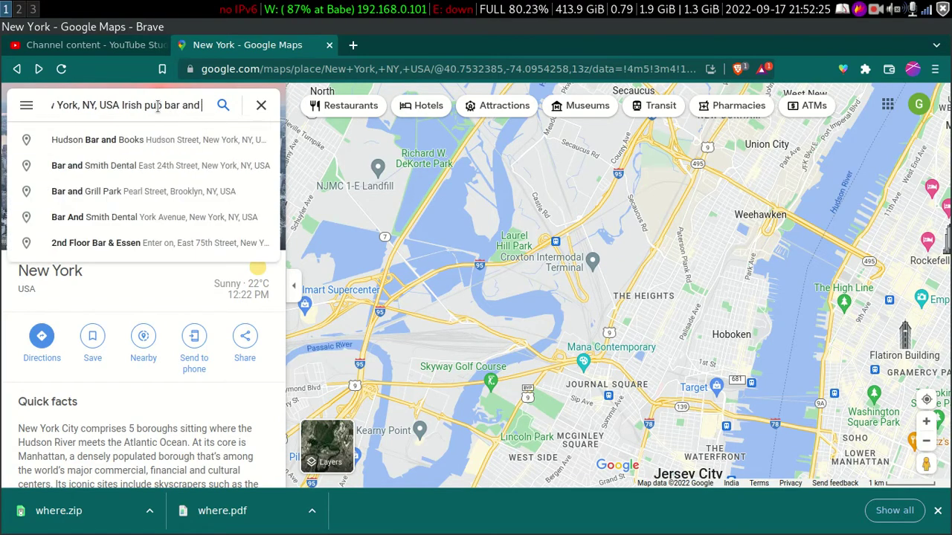
key("BackSpace")
key("BackSpace")
key("BackSpace")
key("BackSpace")
key("BackSpace")
key("BackSpace")
key("BackSpace")
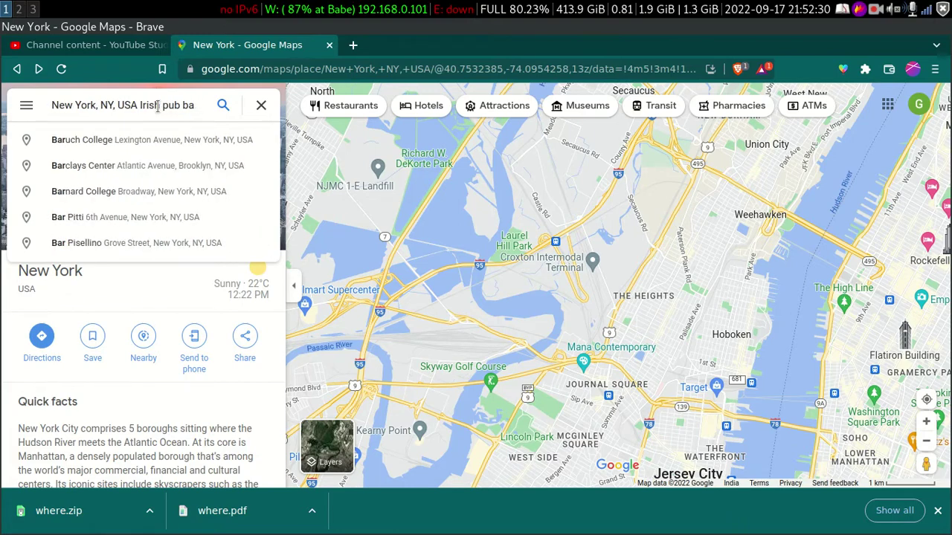
Complete the map query with "and bar" and run the search.
type("and ba")
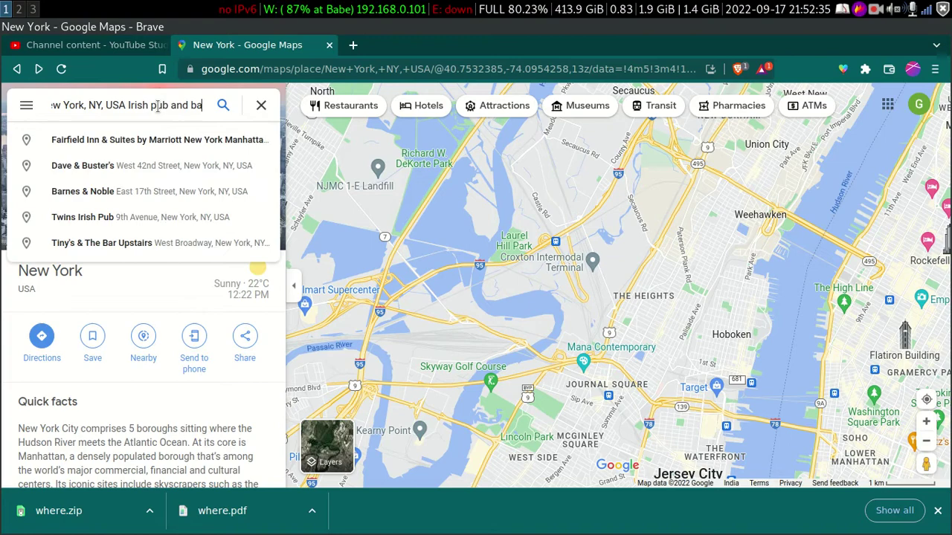
type("r")
key("Return")
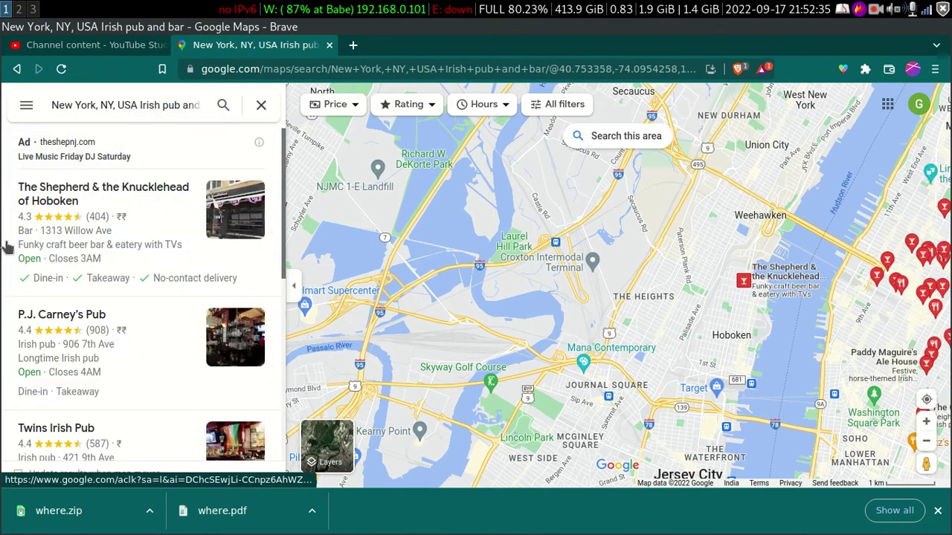
Look through the list of Irish pubs and bars in New York for a candidate matching the photo.
scroll(120, 227, "down", 2)
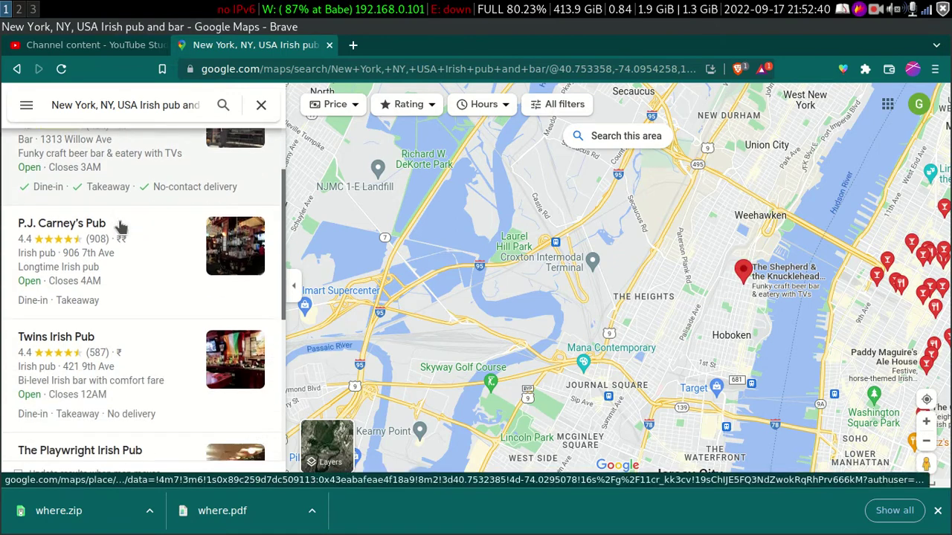
scroll(149, 232, "down", 1)
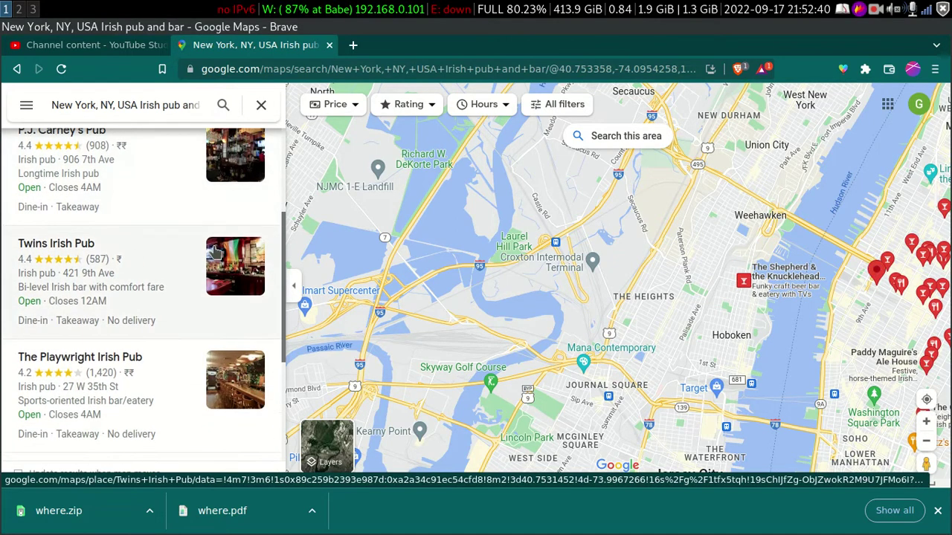
scroll(214, 253, "down", 4)
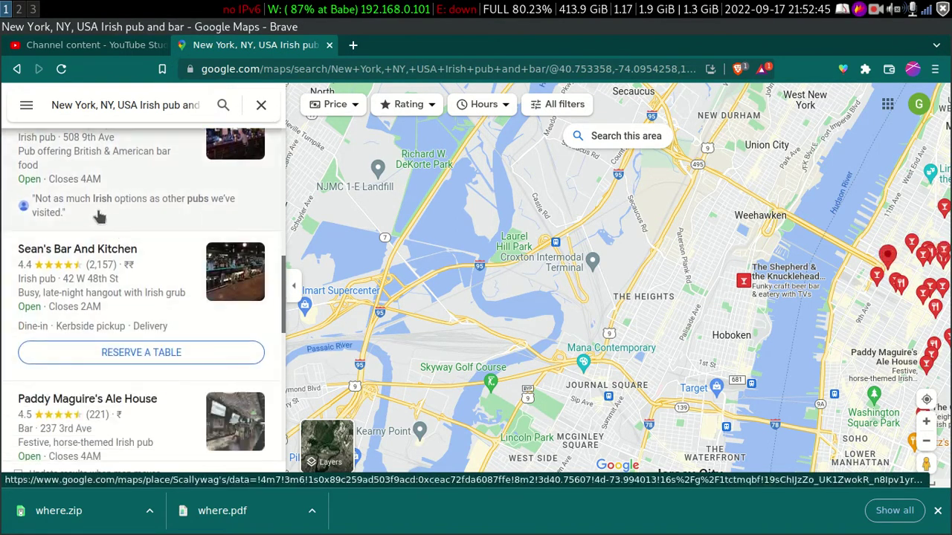
scroll(104, 238, "down", 3)
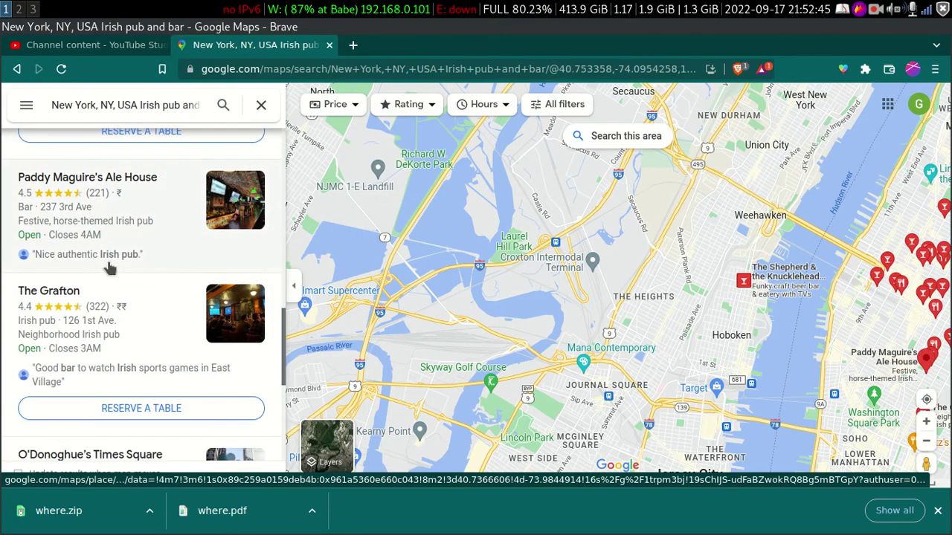
scroll(110, 268, "down", 5)
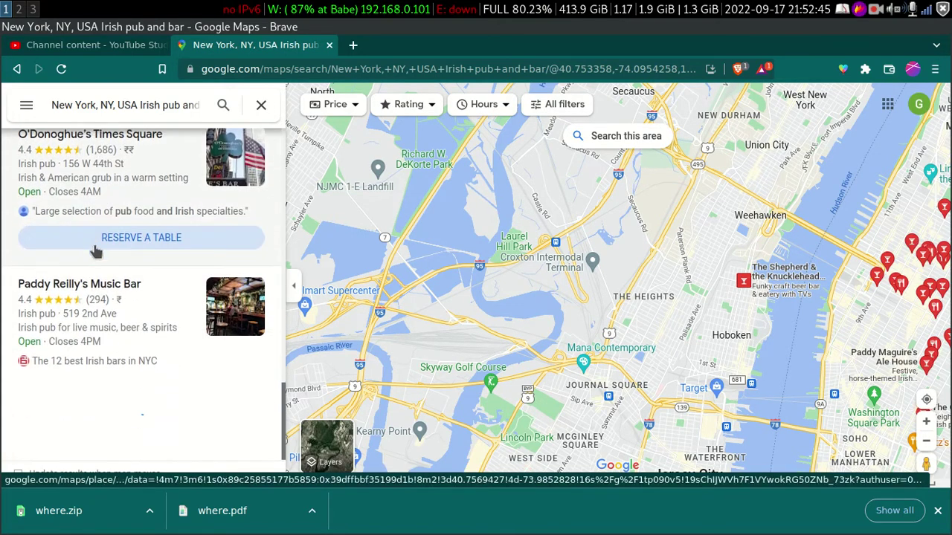
scroll(94, 238, "down", 4)
scroll(123, 224, "up", 5)
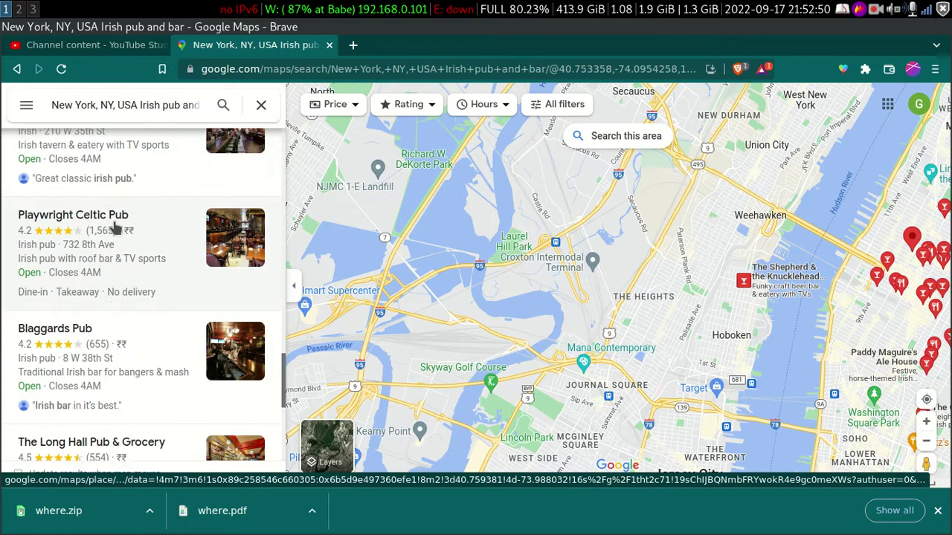
scroll(123, 209, "up", 10)
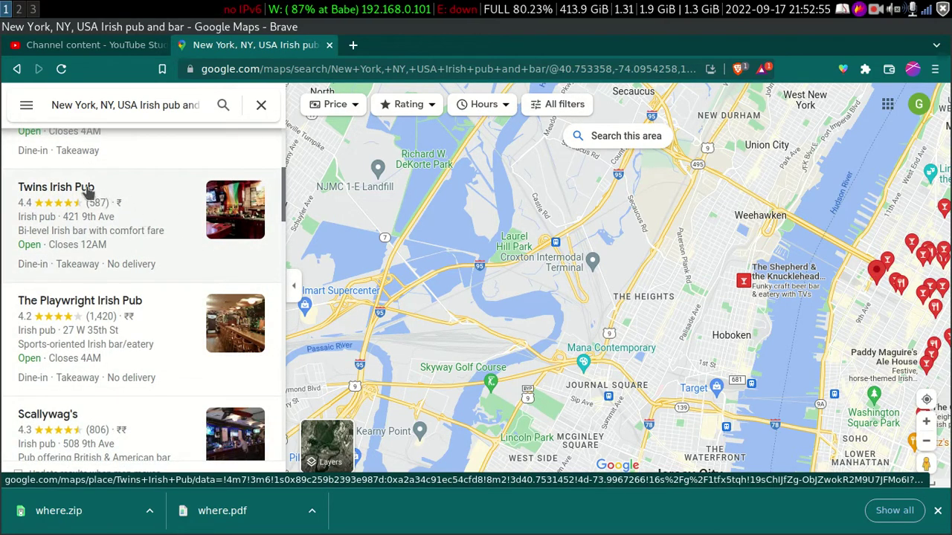
Open the Twins Irish Pub listing and show the building details at its map pin.
left_click(88, 192)
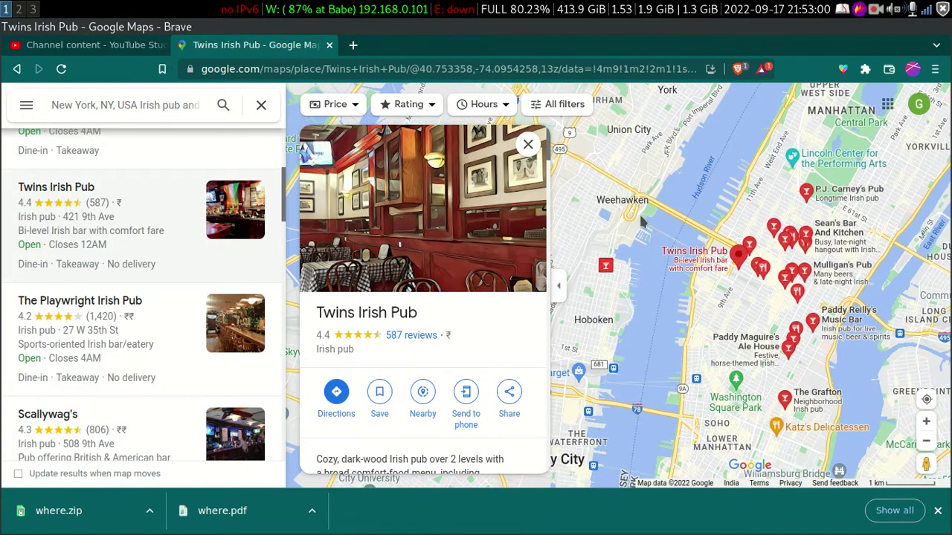
scroll(738, 269, "up", 3)
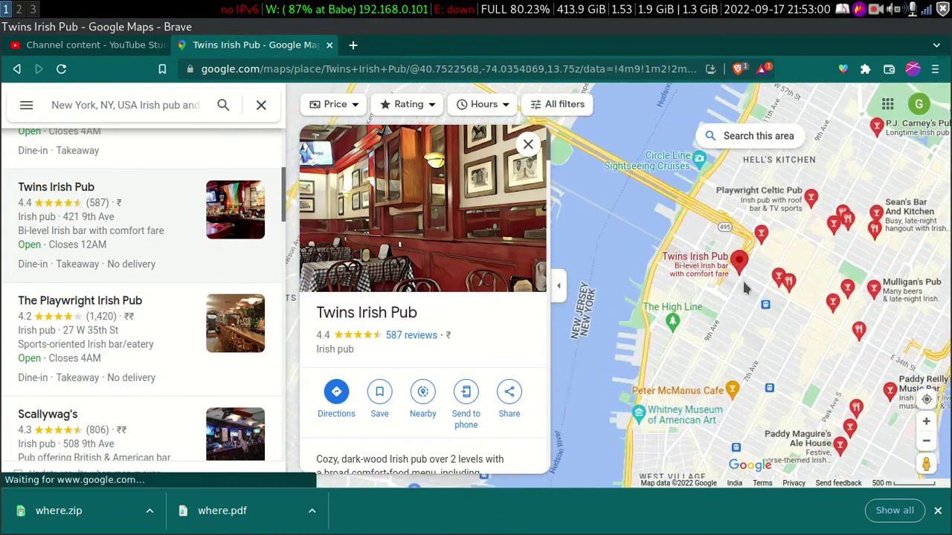
scroll(740, 275, "up", 10)
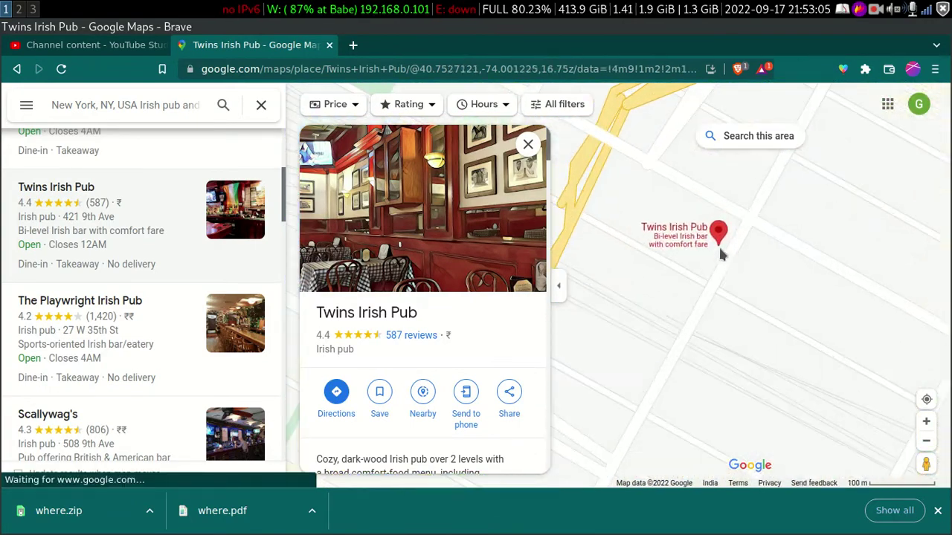
left_click(719, 237)
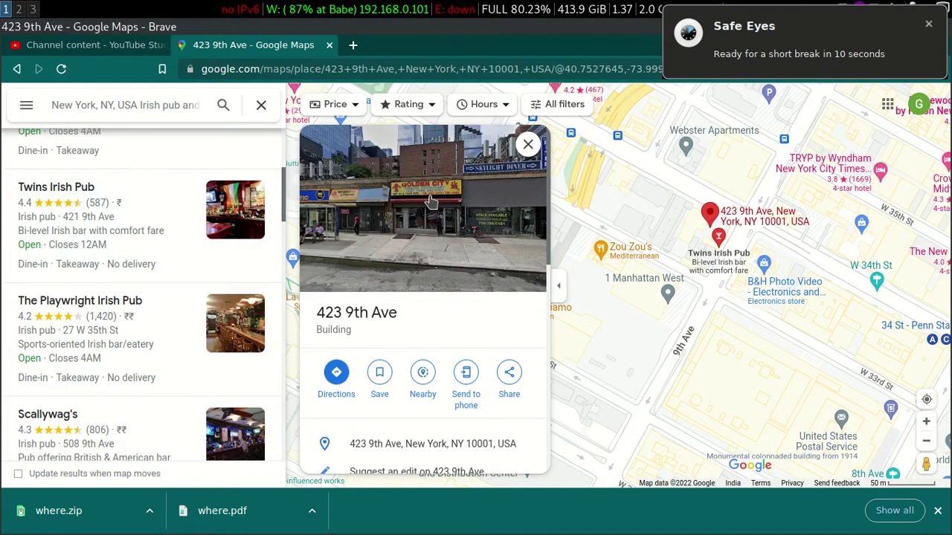
Compare the building's street photo with elliot.png, then return to Google Maps and skip the Safe Eyes break.
key("super+2")
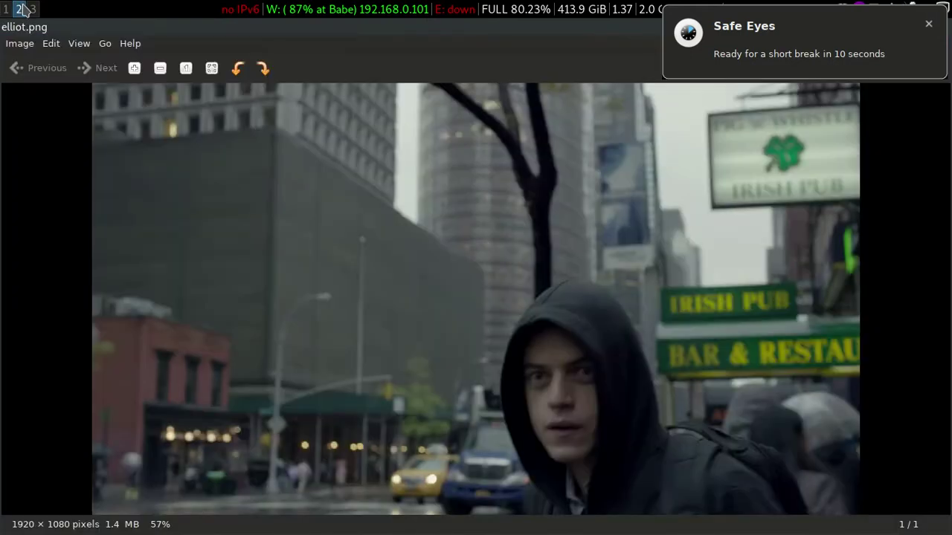
scroll(677, 310, "down", 1)
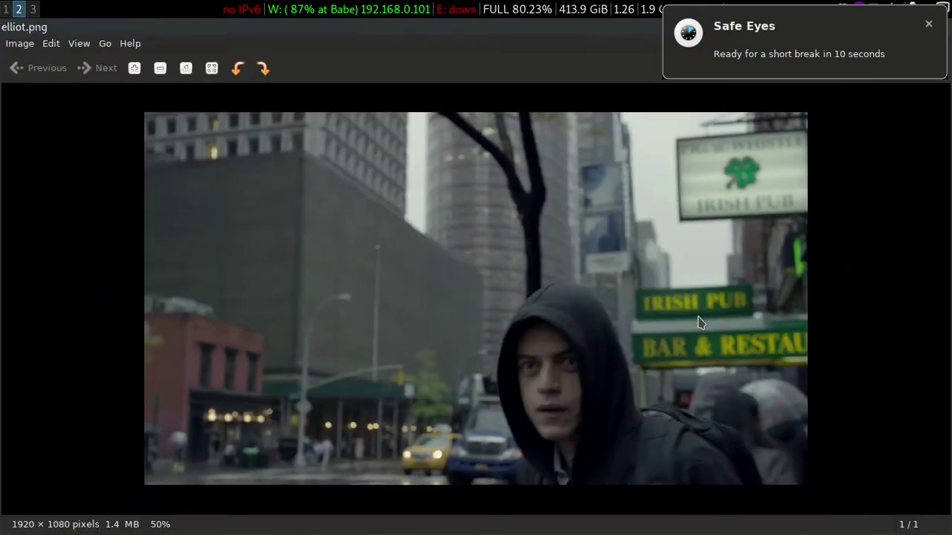
key("super+1")
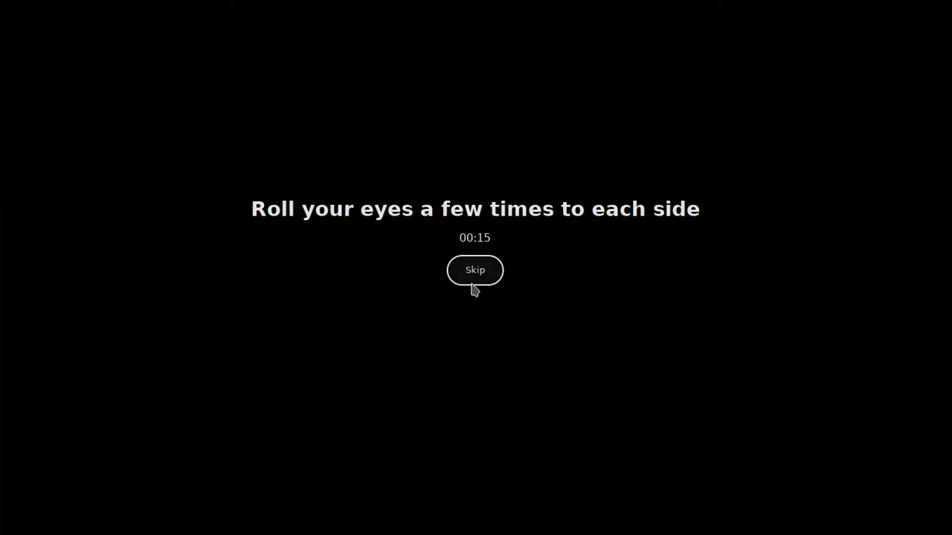
left_click(471, 284)
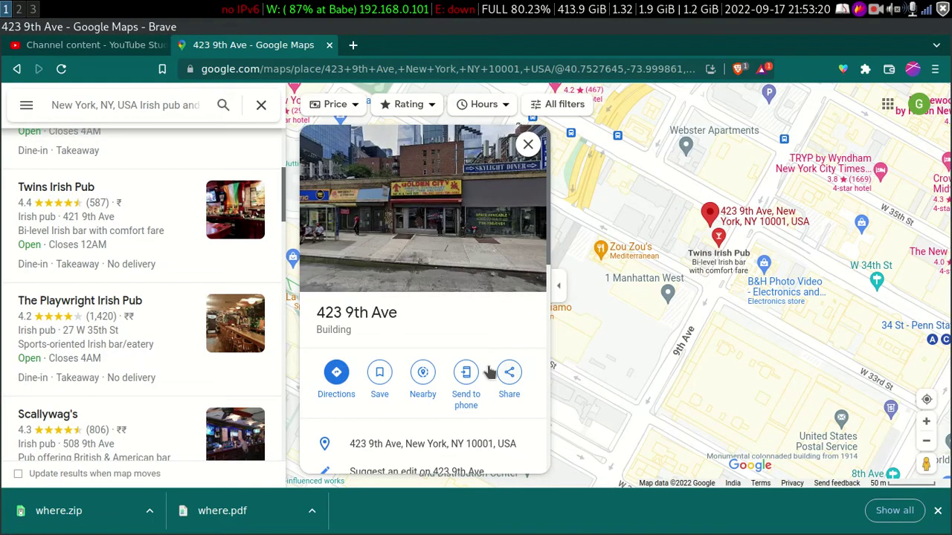
Copy the full address of 423 9th Ave from its building details and search the map for it.
scroll(489, 371, "down", 1)
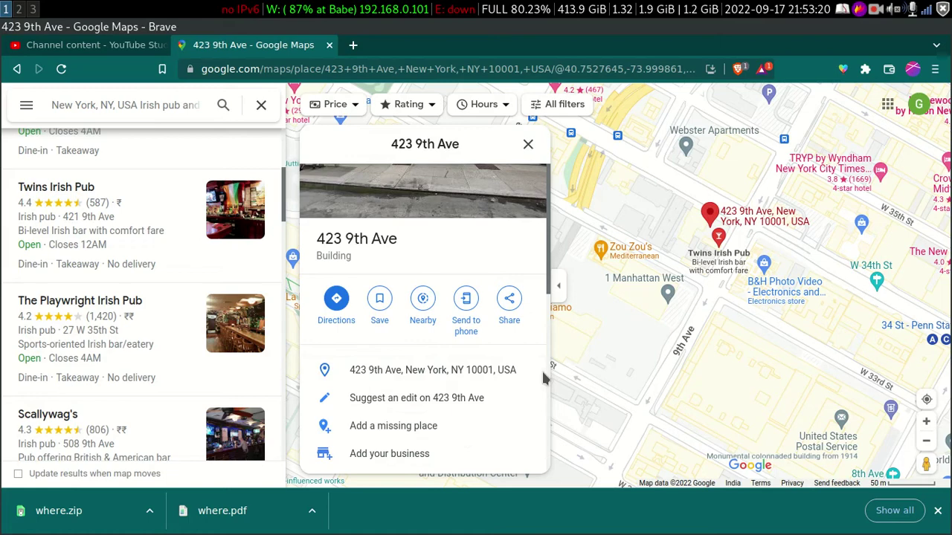
left_click(522, 370)
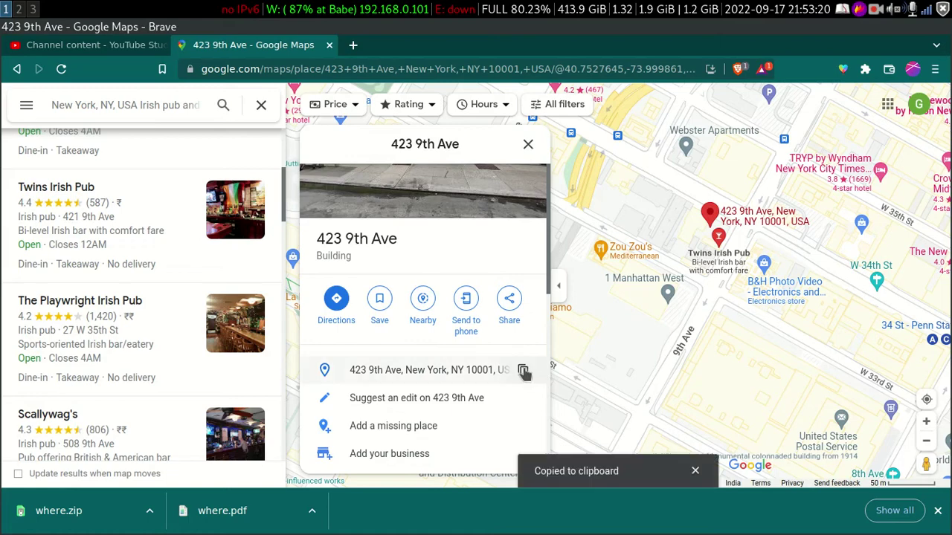
triple_click(87, 104)
key("ctrl+v")
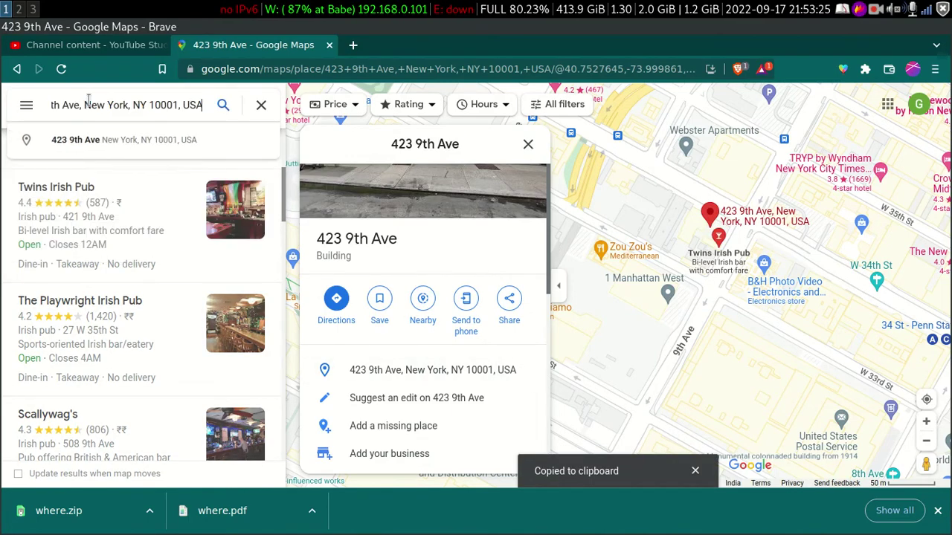
key("Return")
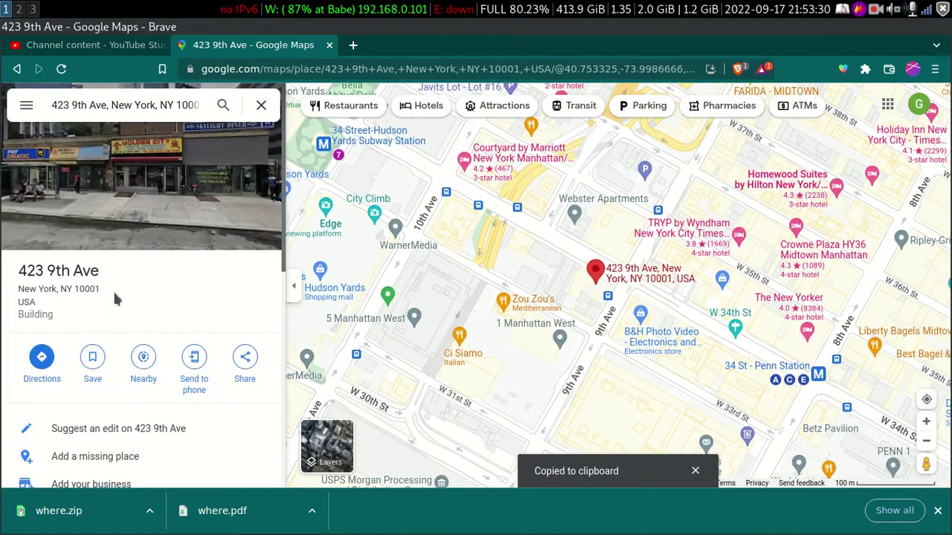
Switch the map around 423 9th Ave to satellite imagery and enter Street View at the W 34th St corner.
scroll(608, 298, "up", 5)
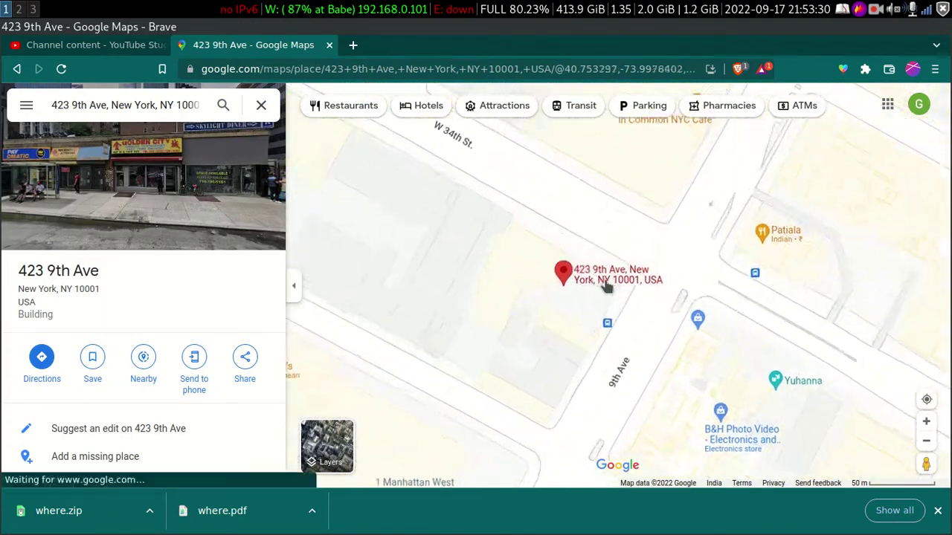
scroll(561, 305, "down", 1)
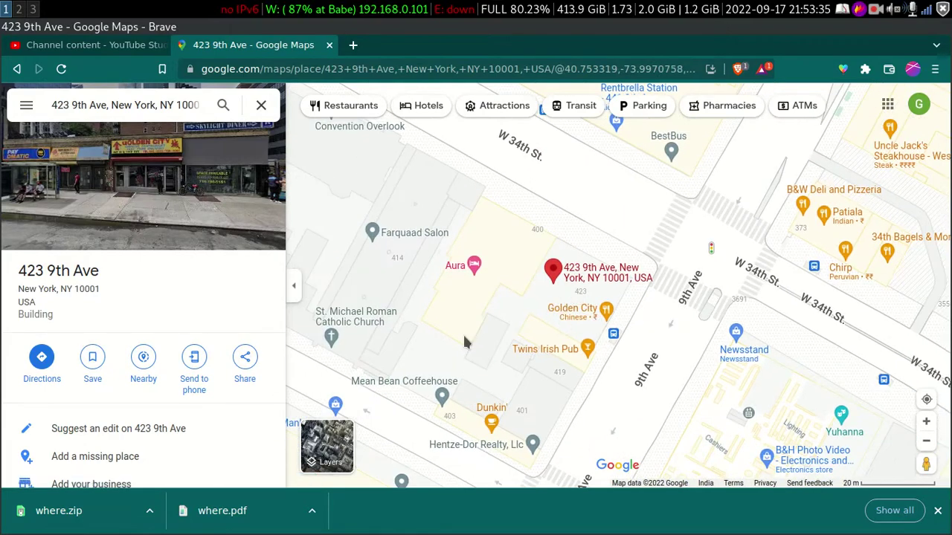
mouse_move(333, 446)
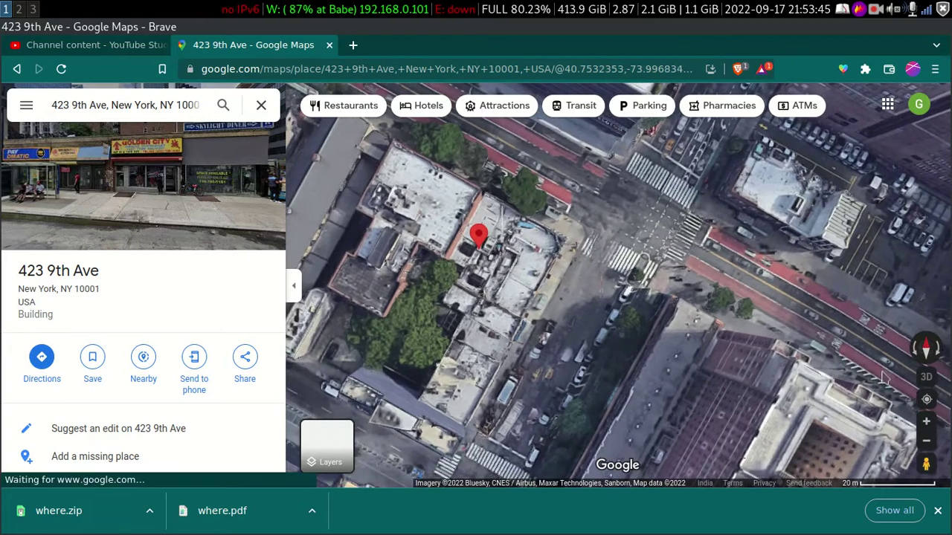
left_click(923, 464)
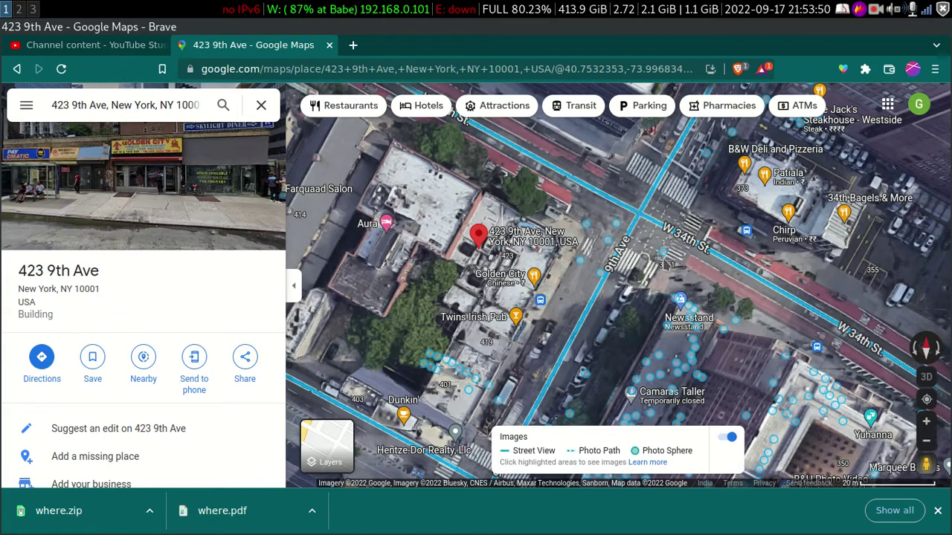
left_click(590, 194)
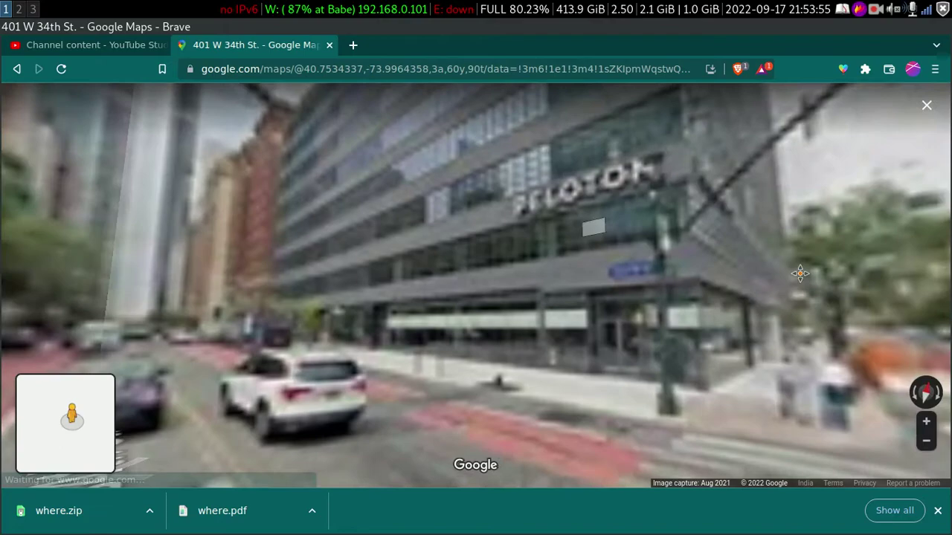
Move down 9th Ave in Street View and face the Golden City and Twins storefronts.
key("Left")
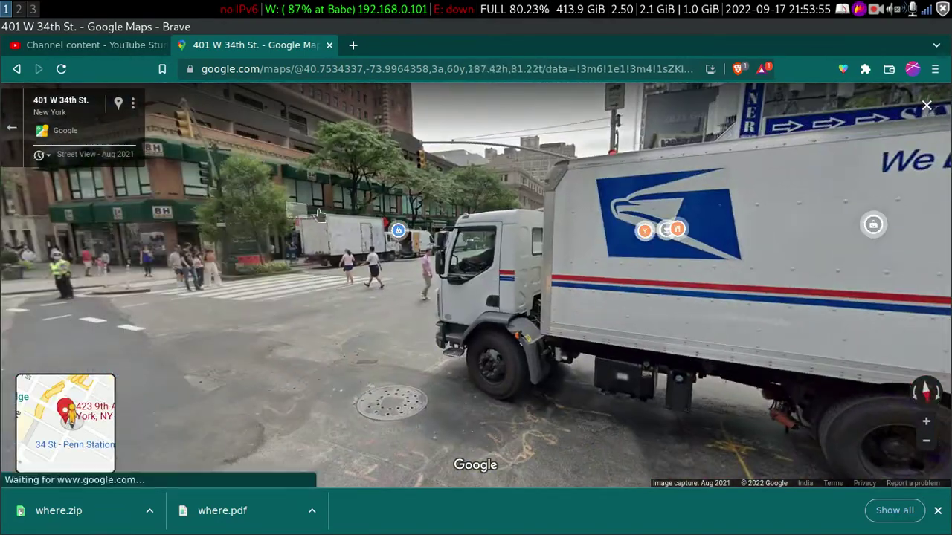
key("Left")
key("Up")
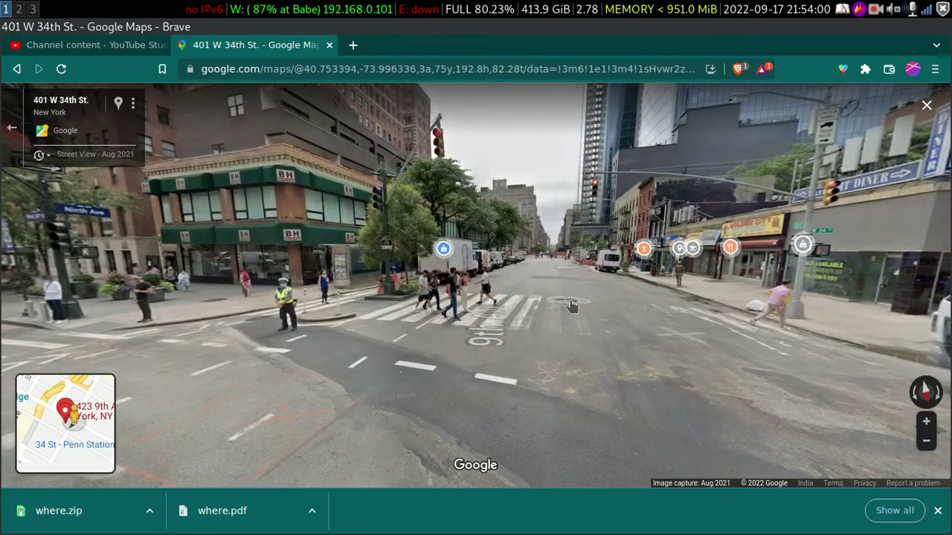
key("Up")
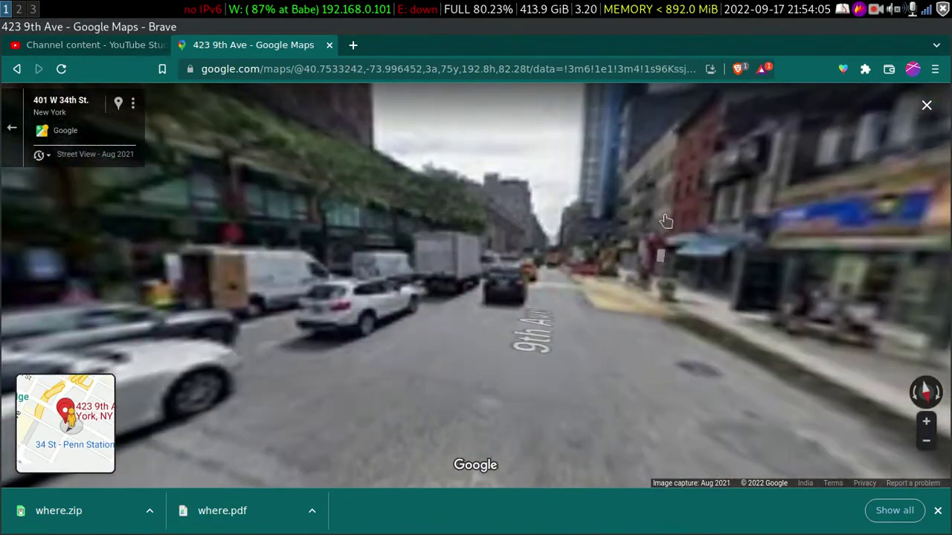
left_click_drag(644, 253, 429, 214)
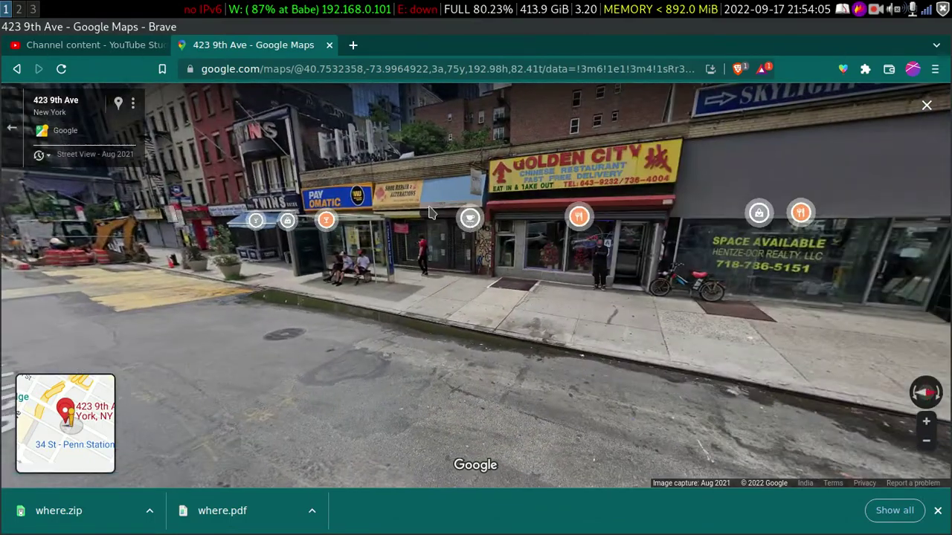
Look around 423 9th Ave in Street View, examining the intersection, opposite buildings, towers and pub frontage.
left_click_drag(372, 223, 426, 255)
left_click_drag(493, 224, 251, 290)
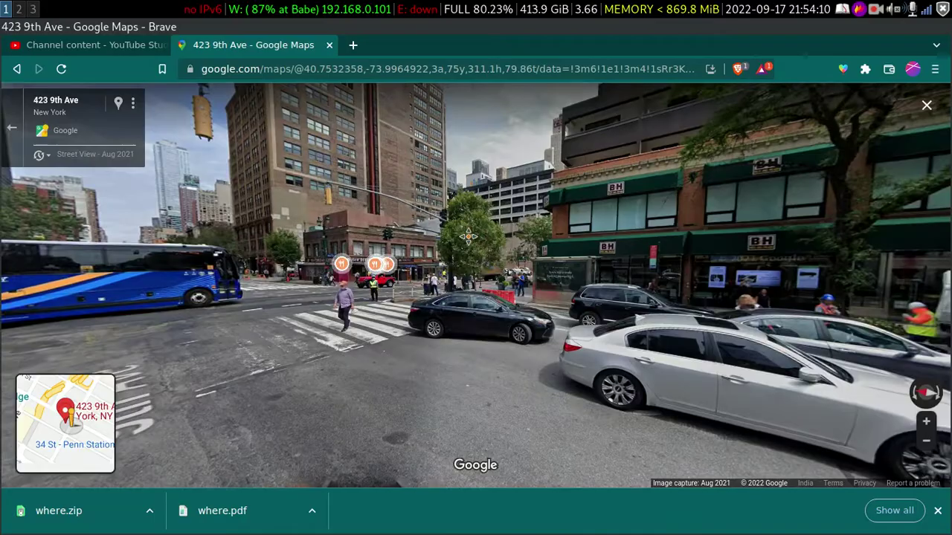
left_click(468, 237)
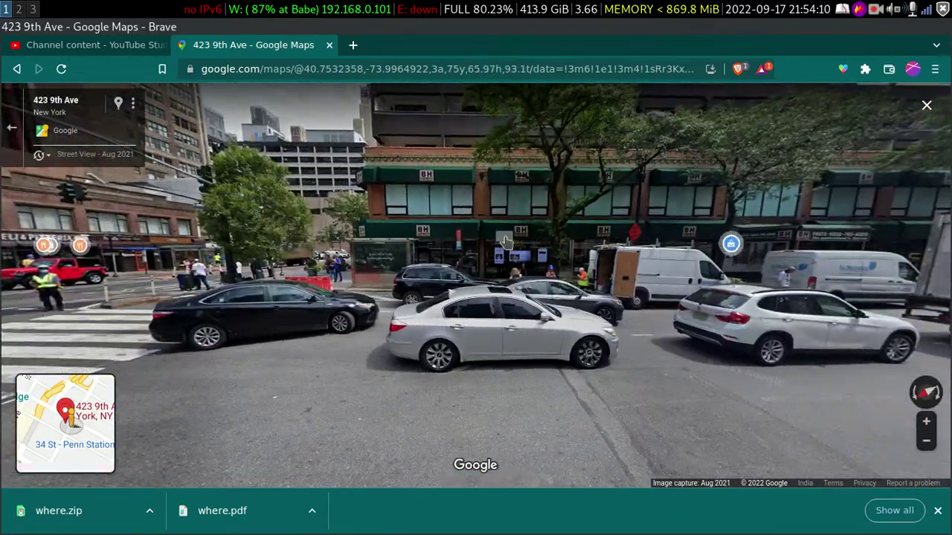
left_click_drag(504, 241, 268, 245)
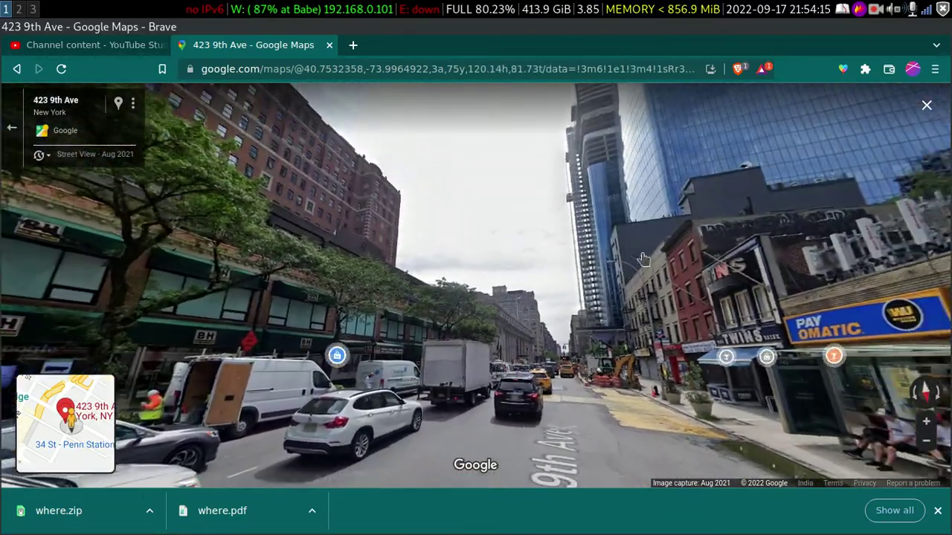
left_click_drag(644, 259, 251, 220)
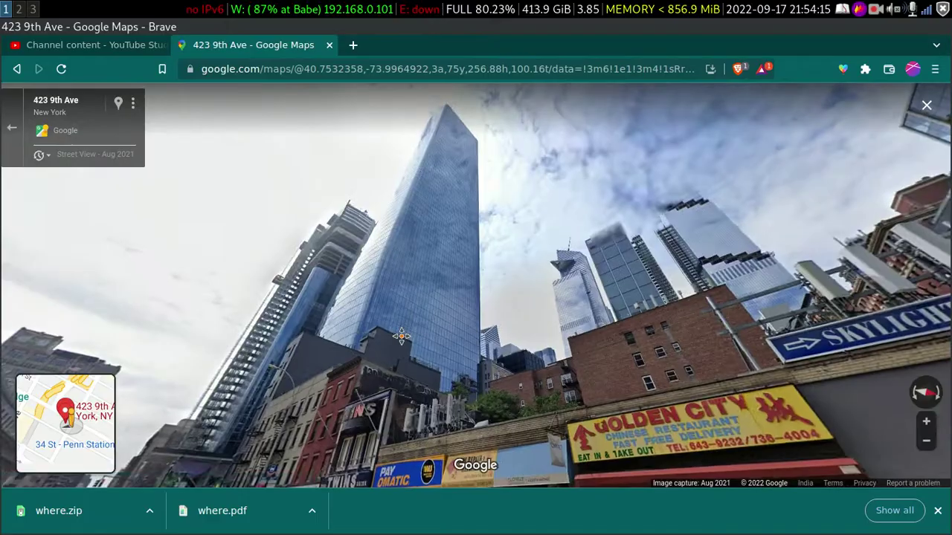
left_click_drag(407, 197, 395, 145)
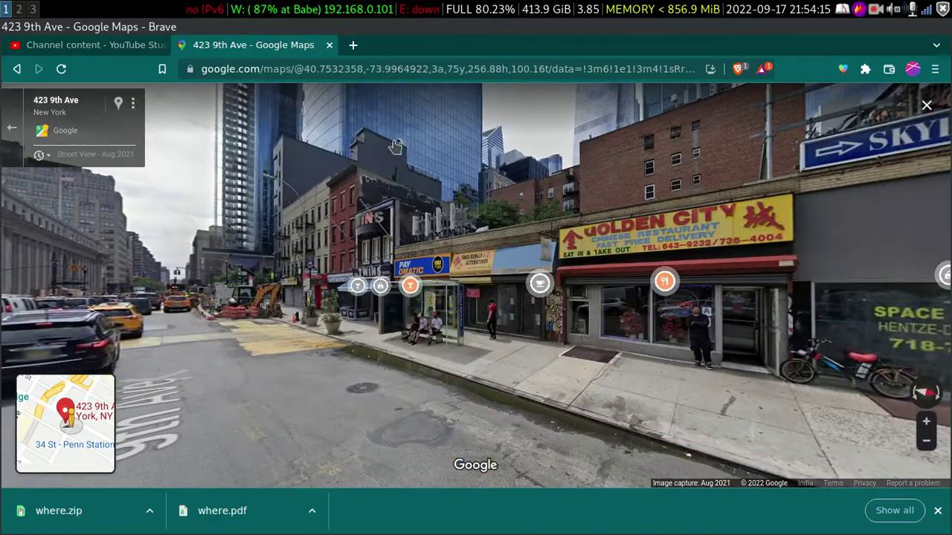
Compare the buildings in elliot.png with the Street View scene on 9th Ave.
key("super+3")
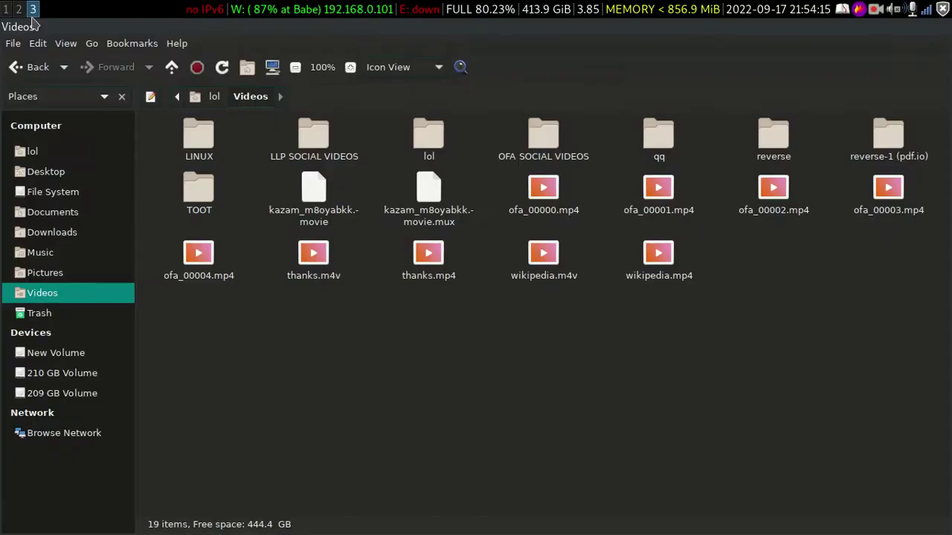
left_click(19, 9)
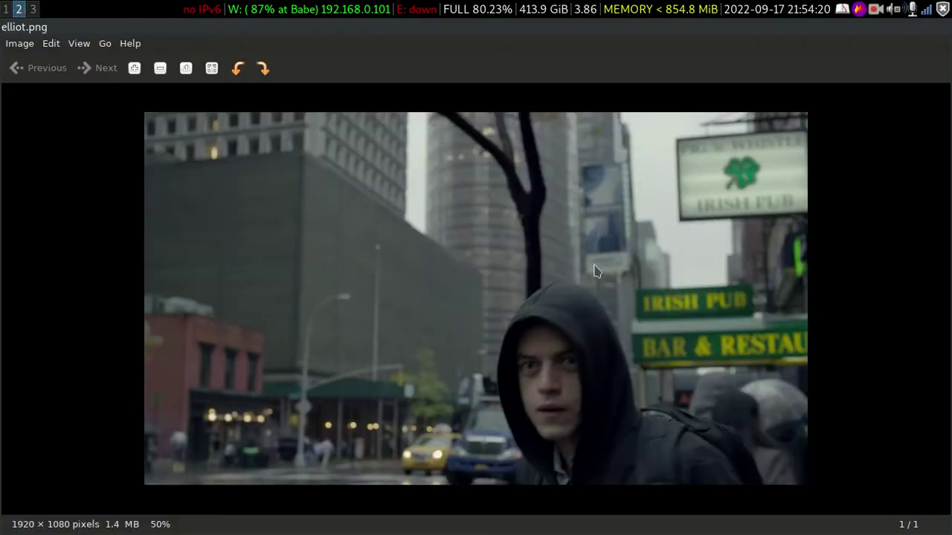
scroll(595, 271, "up", 3)
scroll(462, 228, "down", 5)
left_click(5, 9)
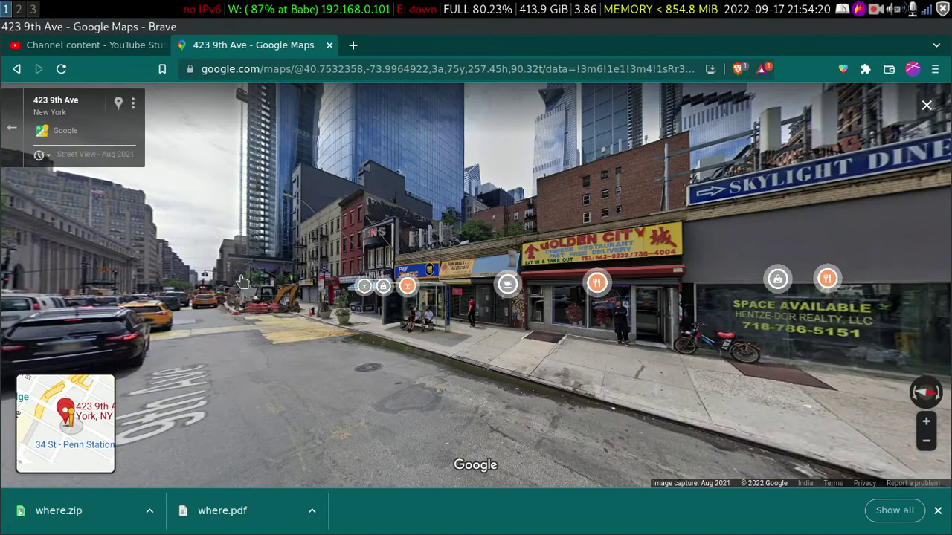
left_click_drag(242, 281, 284, 261)
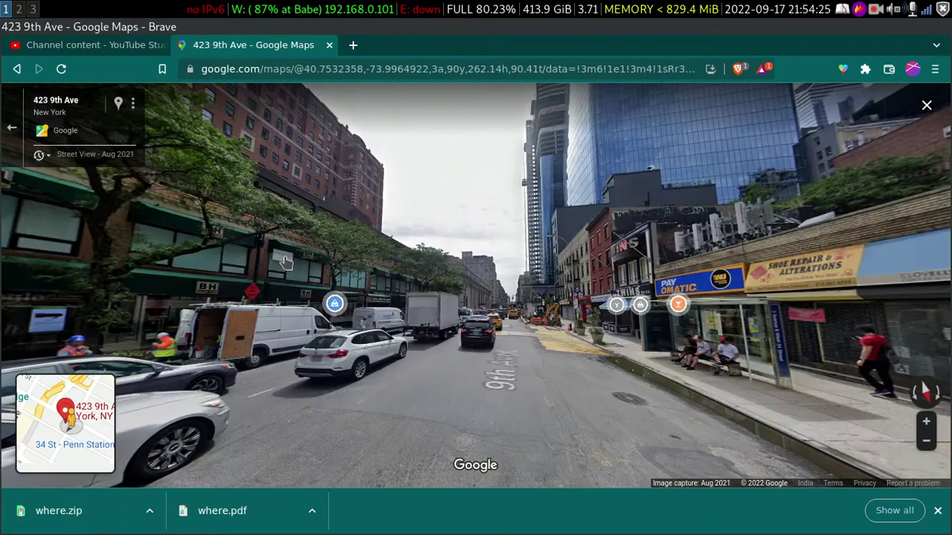
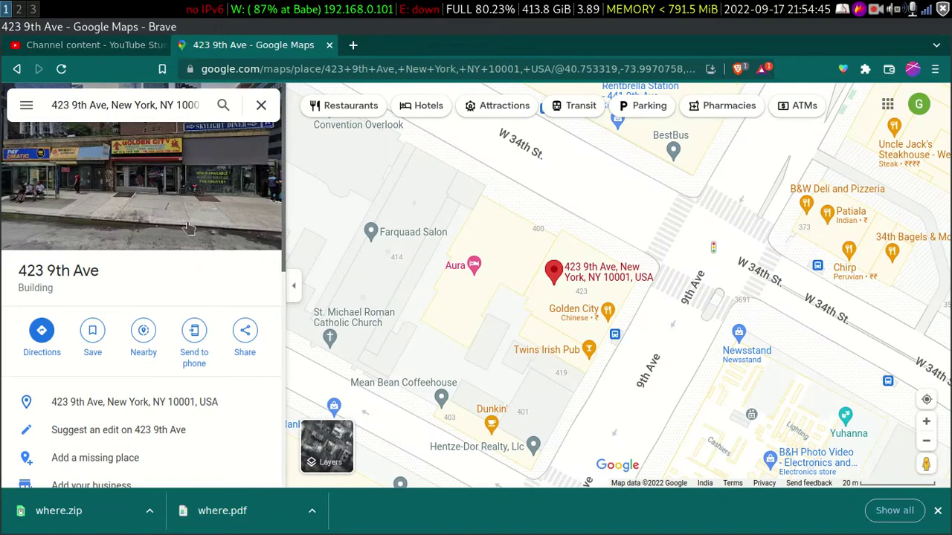
Return to the New York Irish pub and bar results and look through the list for another candidate.
left_click(16, 69)
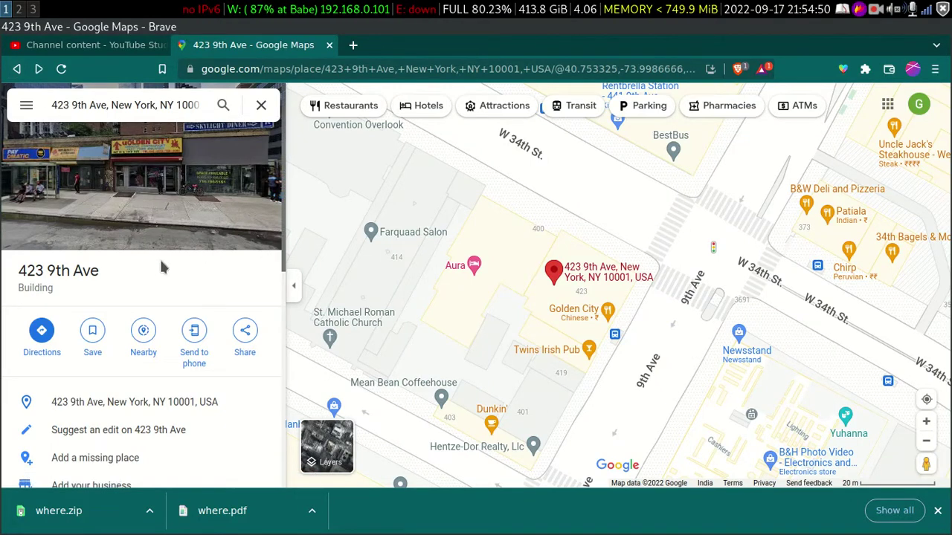
left_click(24, 68)
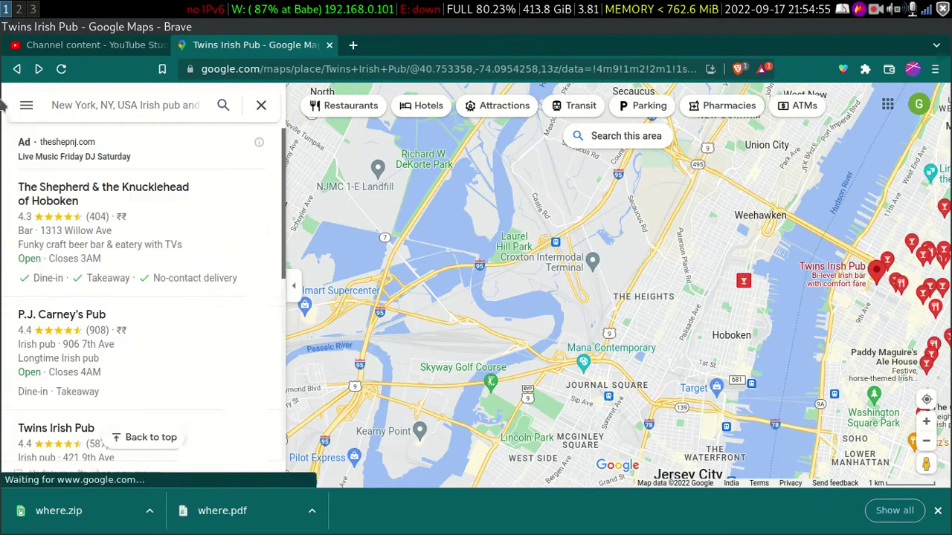
scroll(134, 308, "down", 2)
scroll(119, 289, "down", 4)
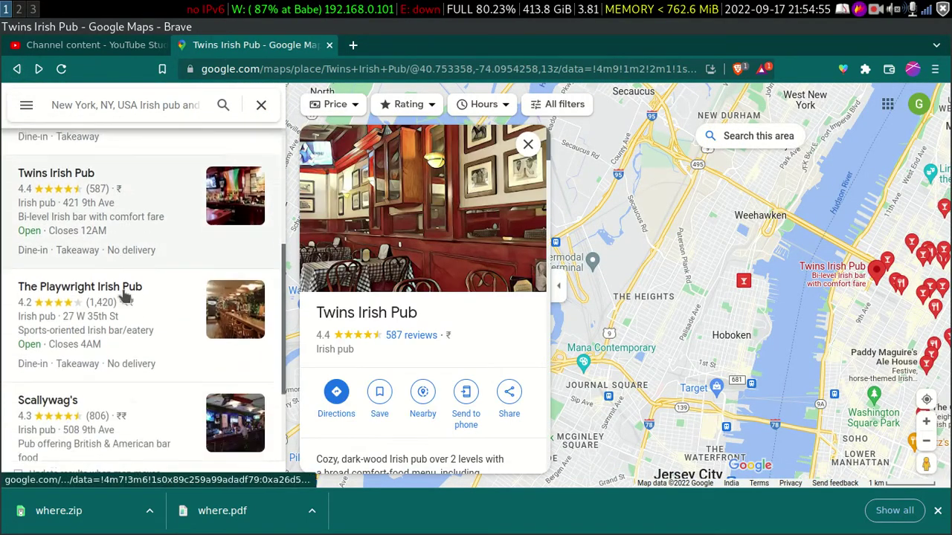
scroll(73, 296, "down", 8)
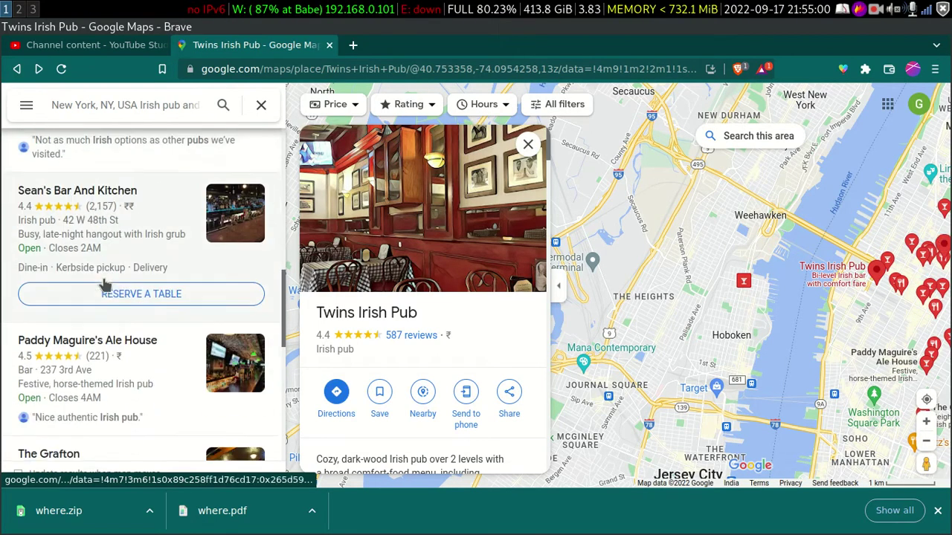
scroll(38, 255, "down", 3)
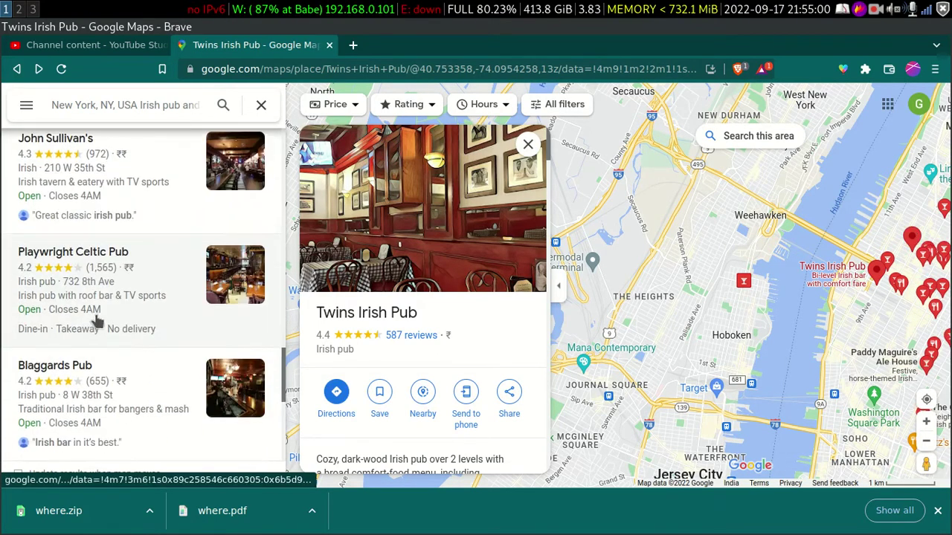
scroll(117, 260, "down", 3)
scroll(117, 262, "down", 6)
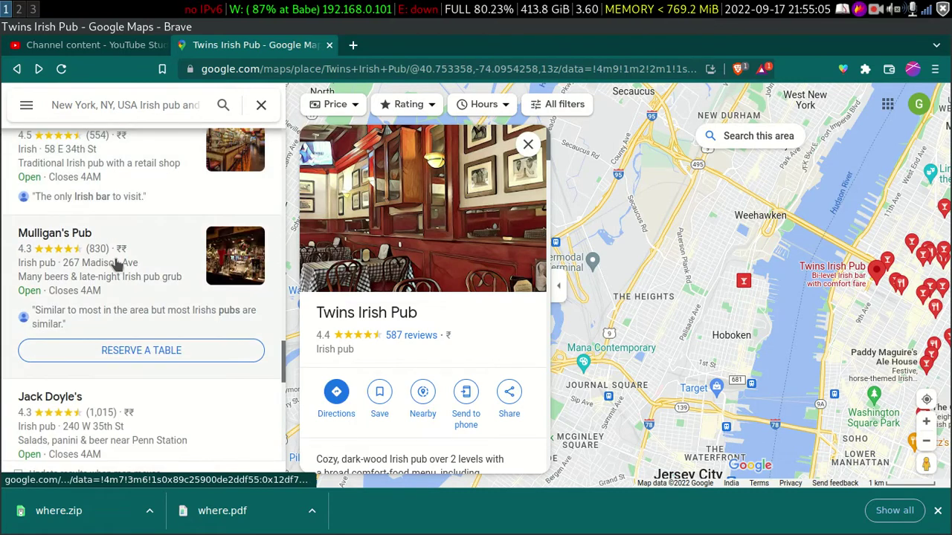
scroll(119, 270, "up", 3)
scroll(119, 269, "up", 15)
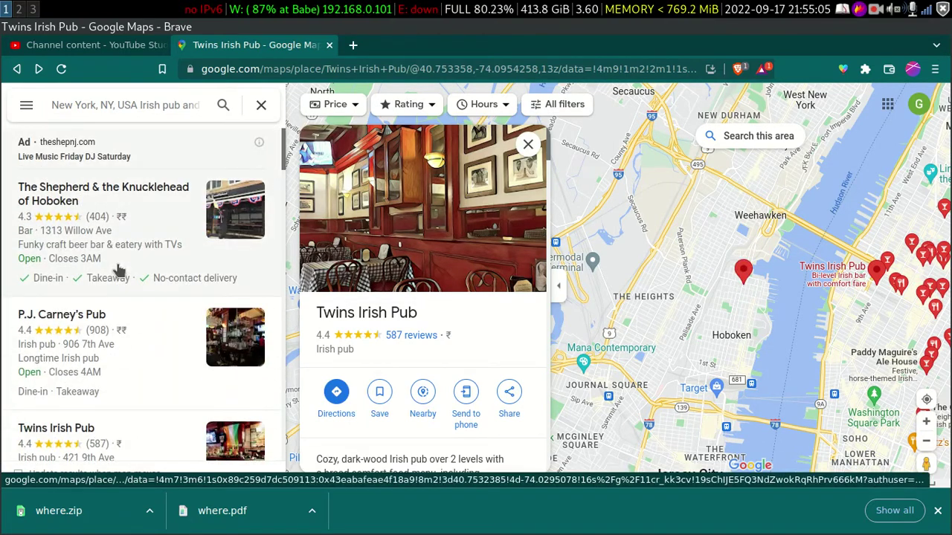
scroll(125, 288, "down", 10)
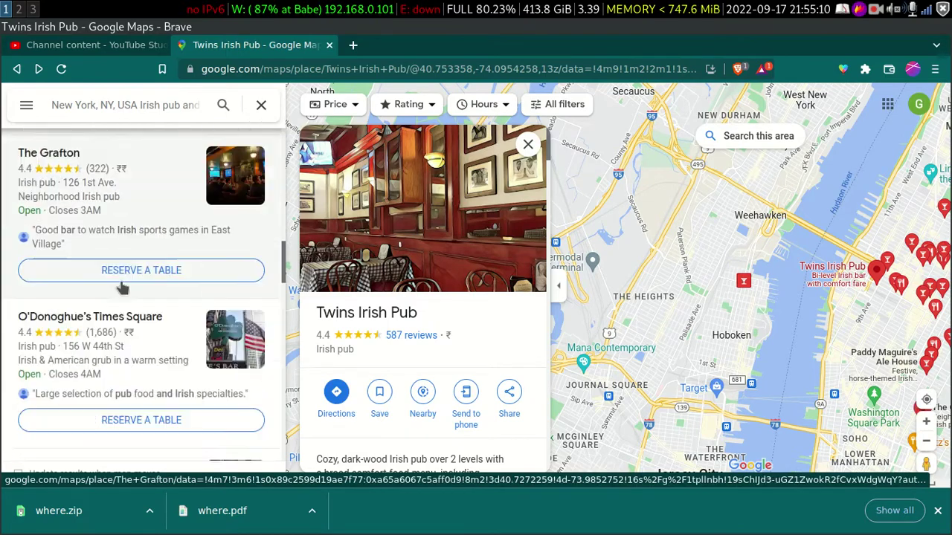
scroll(122, 287, "down", 10)
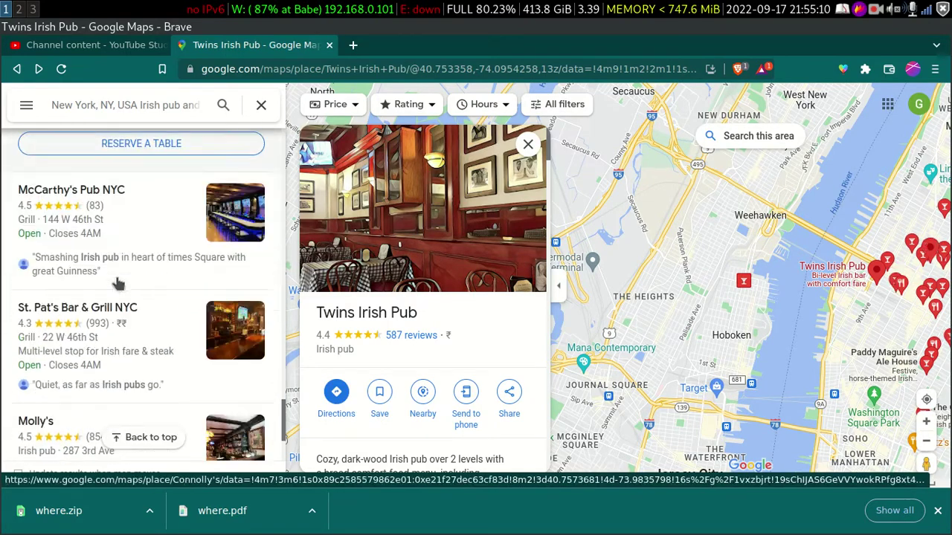
scroll(116, 242, "up", 12)
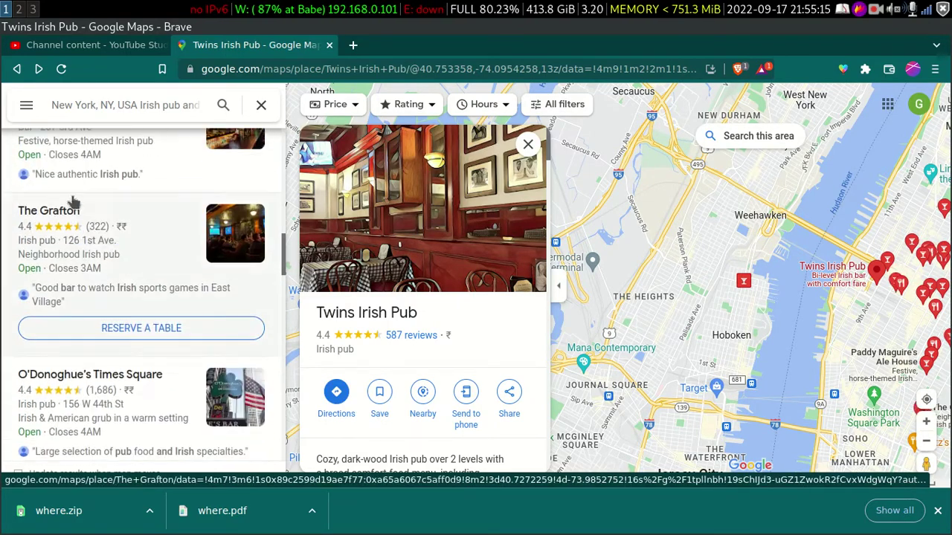
Switch to elliot.png and examine the wording on its Irish pub signs up close.
left_click(18, 8)
scroll(694, 365, "up", 2)
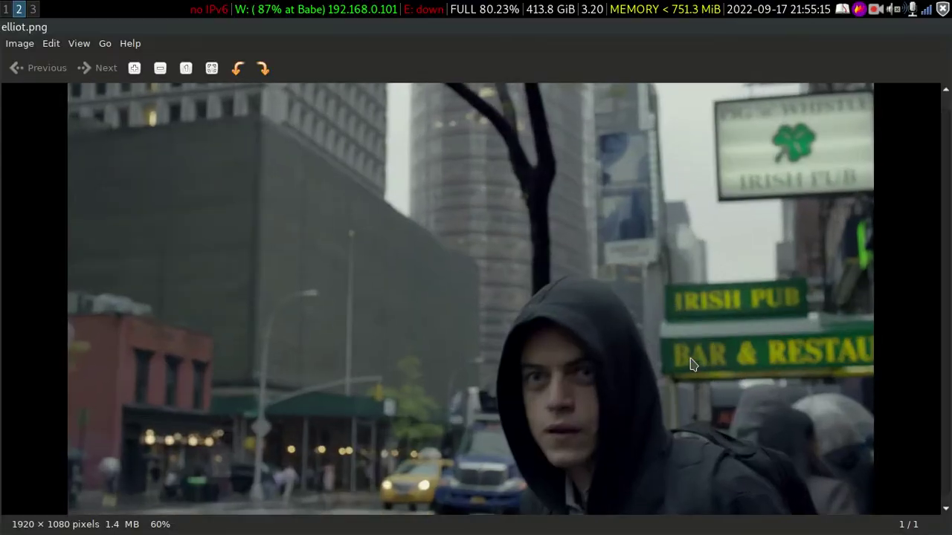
scroll(736, 360, "down", 3)
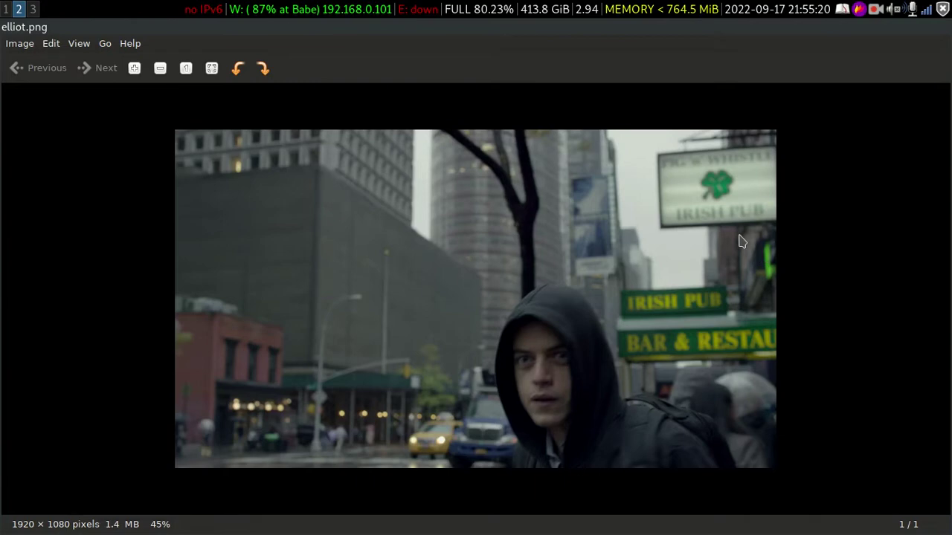
Examine the lettering around the shamrock on the white pub sign in elliot.png to read the pub's name.
scroll(748, 234, "up", 1)
scroll(836, 272, "up", 1)
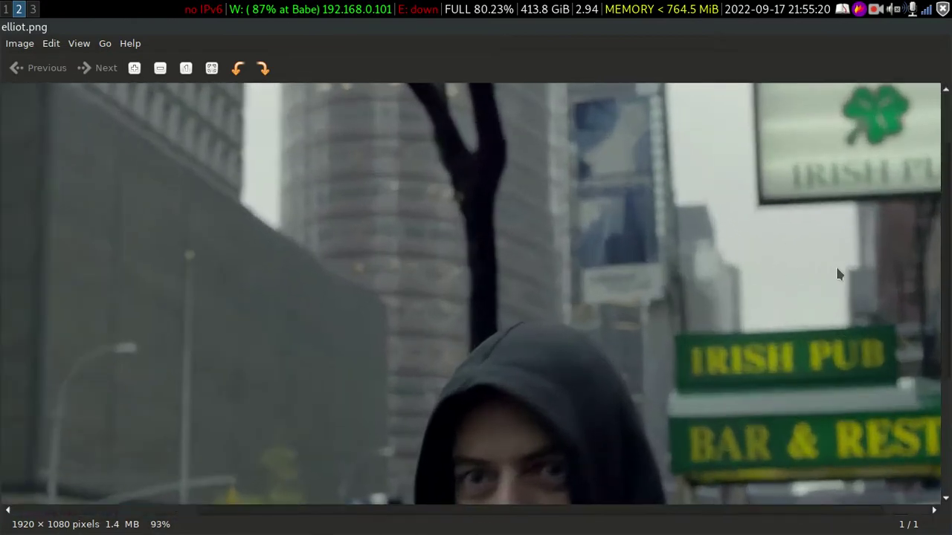
scroll(884, 269, "down", 1)
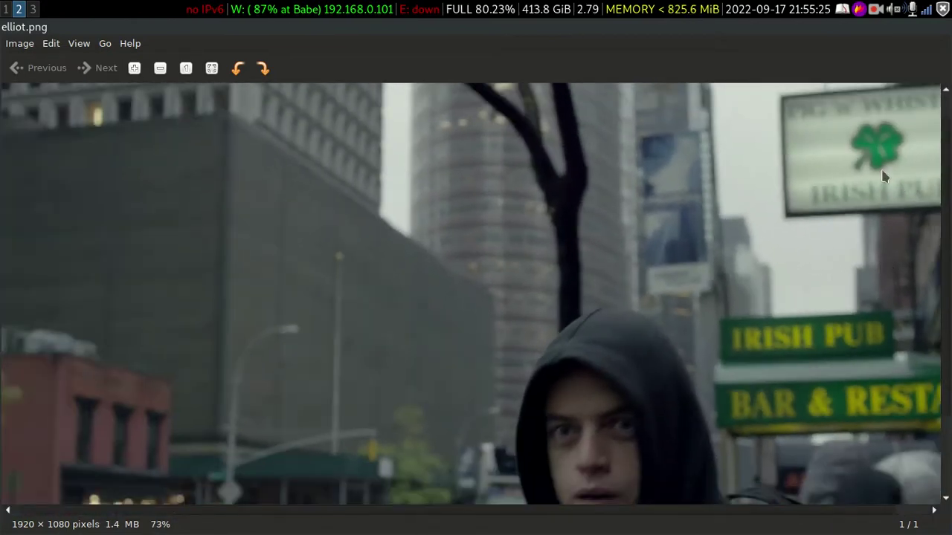
scroll(881, 169, "up", 1)
left_click_drag(819, 158, 730, 216)
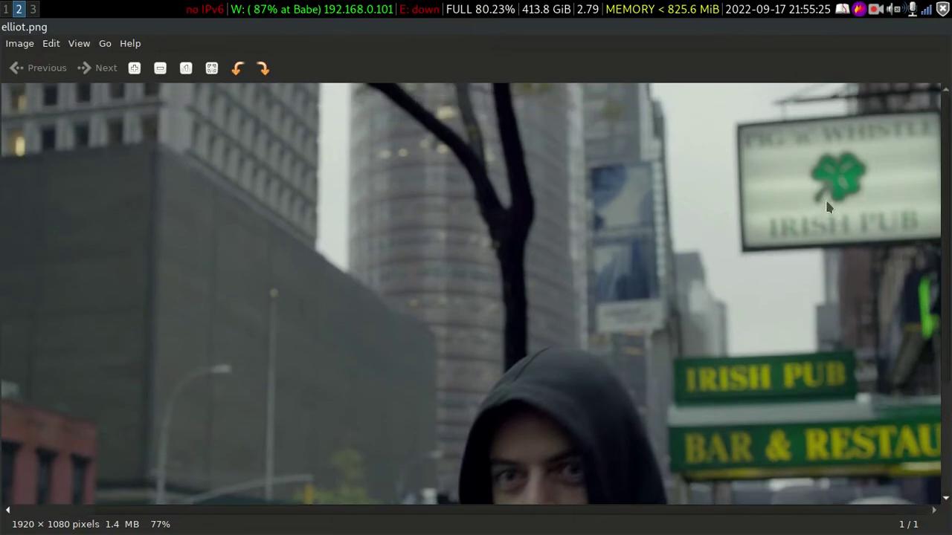
scroll(826, 204, "up", 1)
left_click_drag(846, 206, 776, 257)
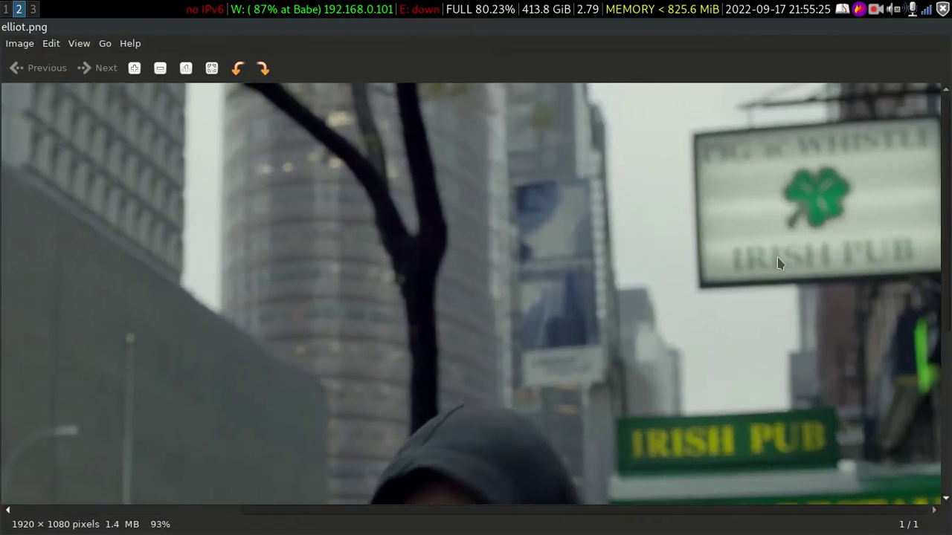
scroll(847, 221, "up", 1)
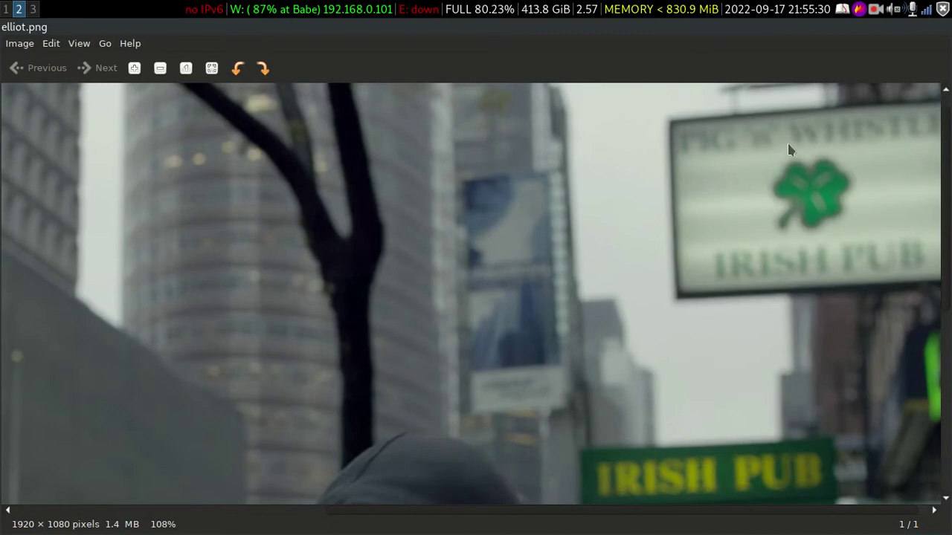
scroll(806, 200, "down", 1)
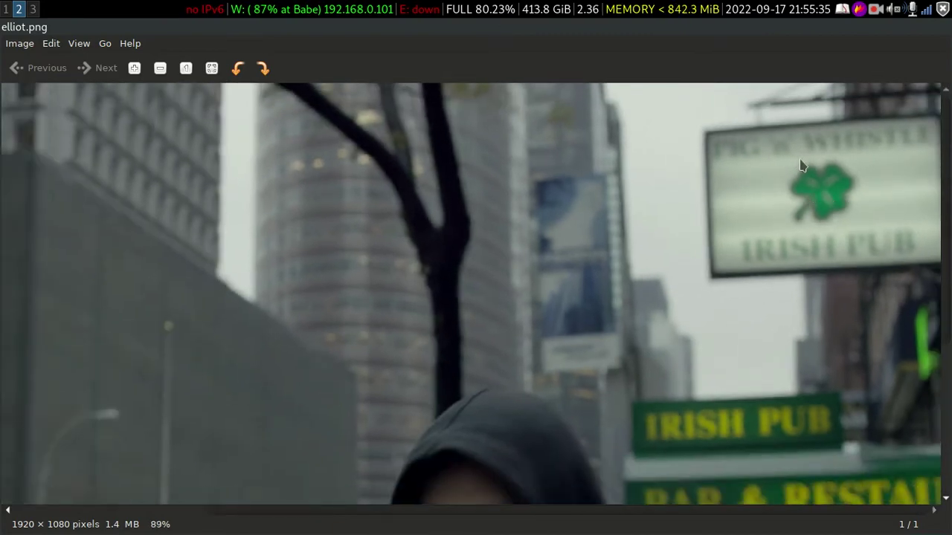
scroll(799, 169, "up", 3)
left_click_drag(797, 172, 726, 257)
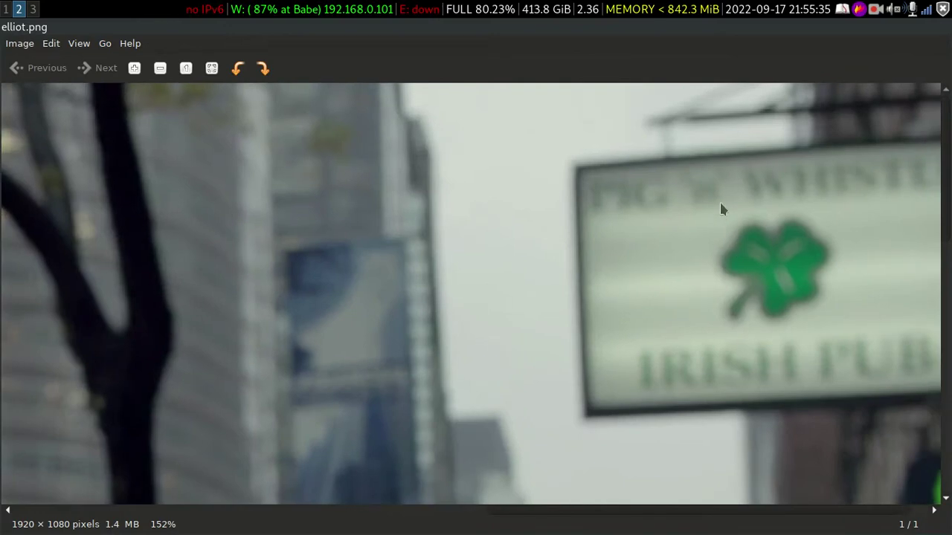
scroll(815, 248, "down", 4)
scroll(798, 258, "down", 1)
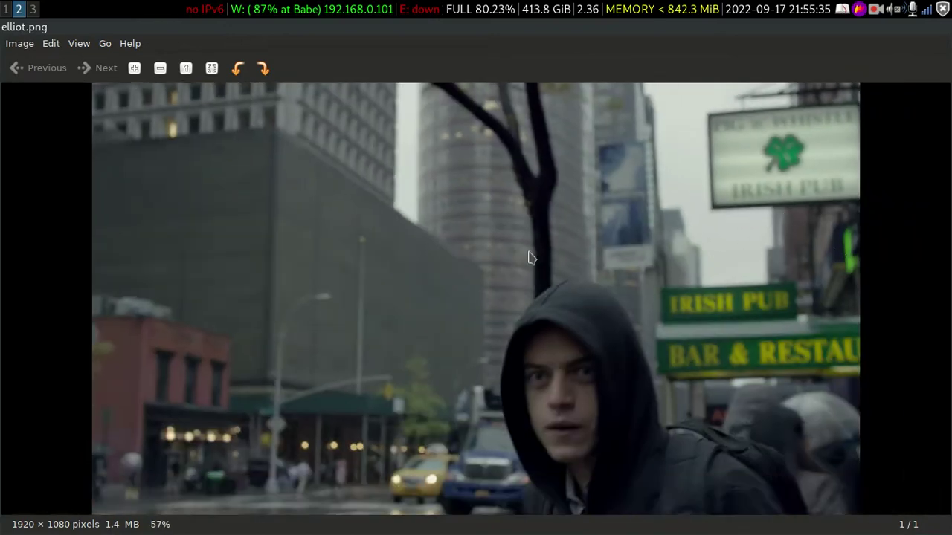
Recheck the pub sign in elliot.png and switch back to the Google Maps results in Brave.
left_click(33, 9)
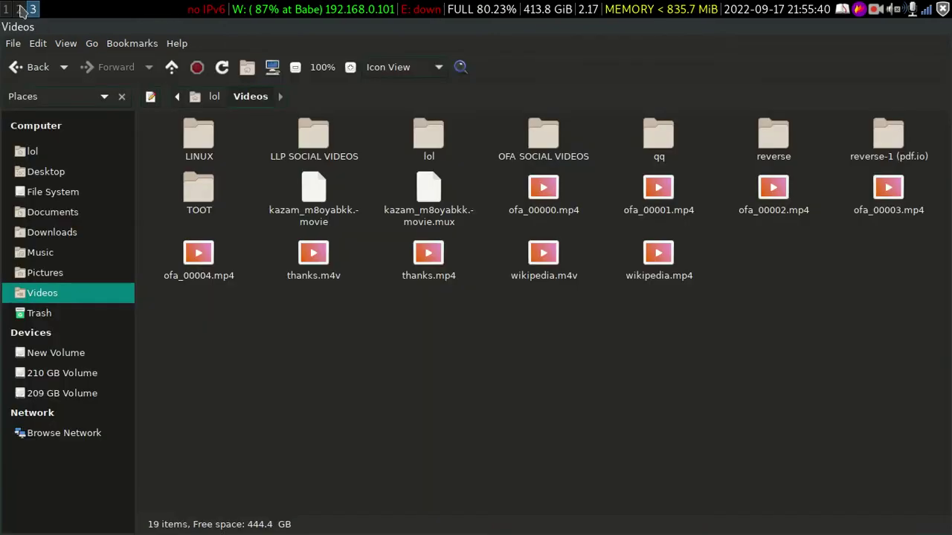
left_click(5, 9)
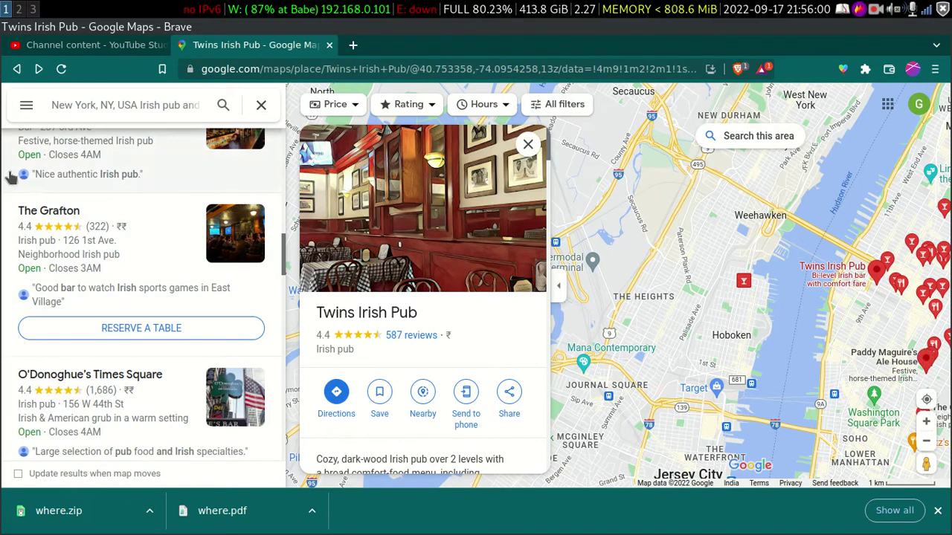
left_click(17, 6)
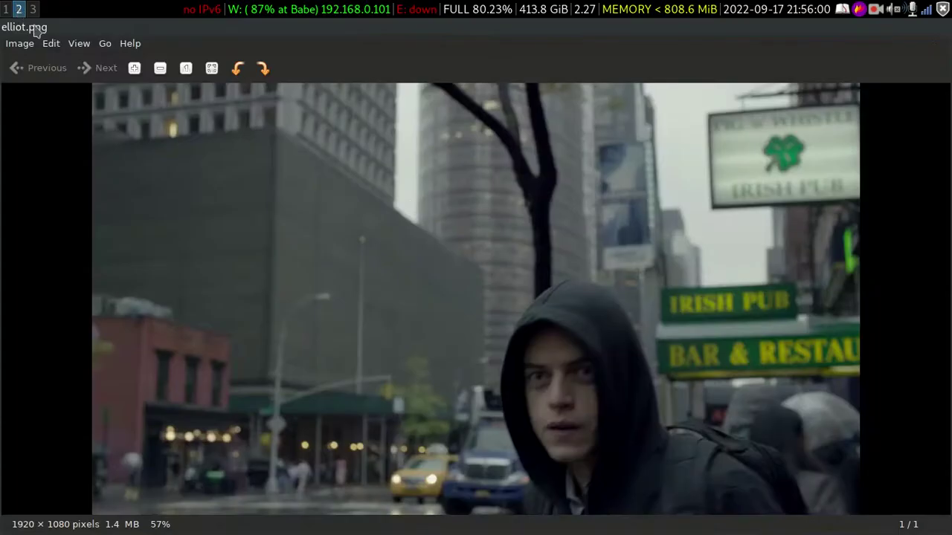
scroll(807, 225, "up", 2)
scroll(671, 213, "up", 1)
key("super+1")
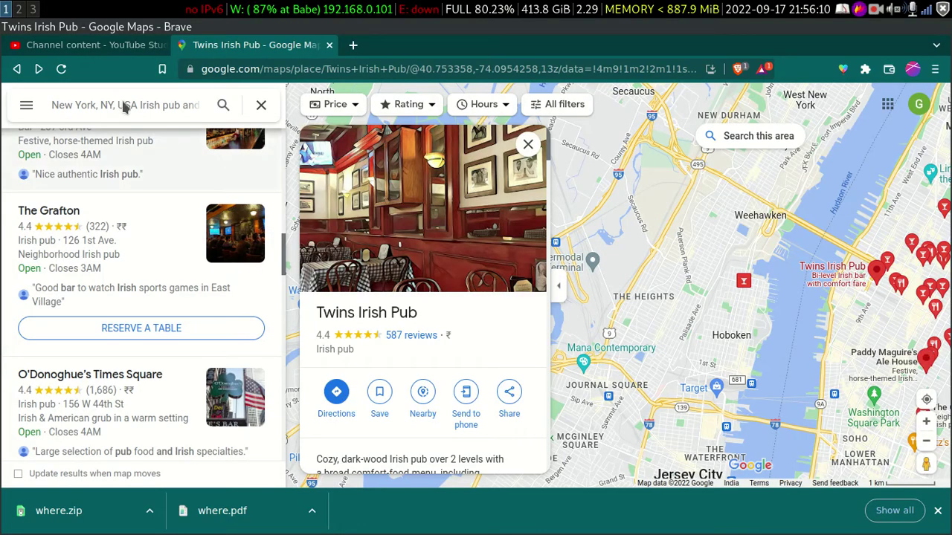
Change the map search to "New York, NY, USA Pig 'N'" and choose Pig n Whistle on West 36th Street.
left_click(118, 102)
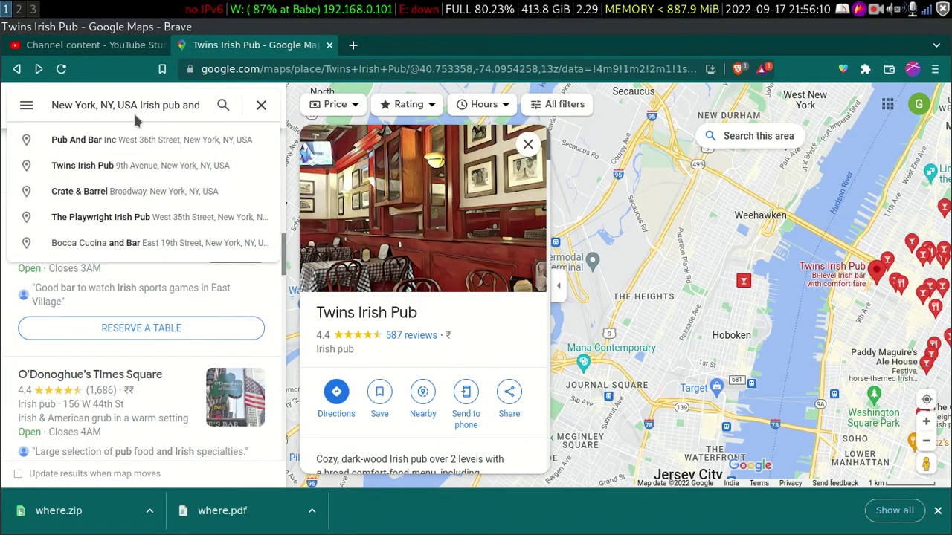
left_click_drag(140, 105, 290, 119)
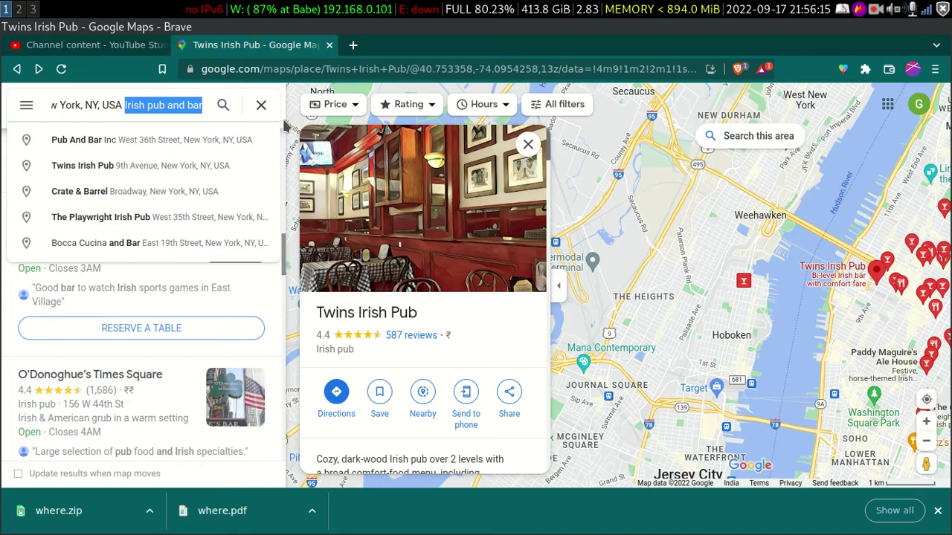
key("BackSpace")
type("P")
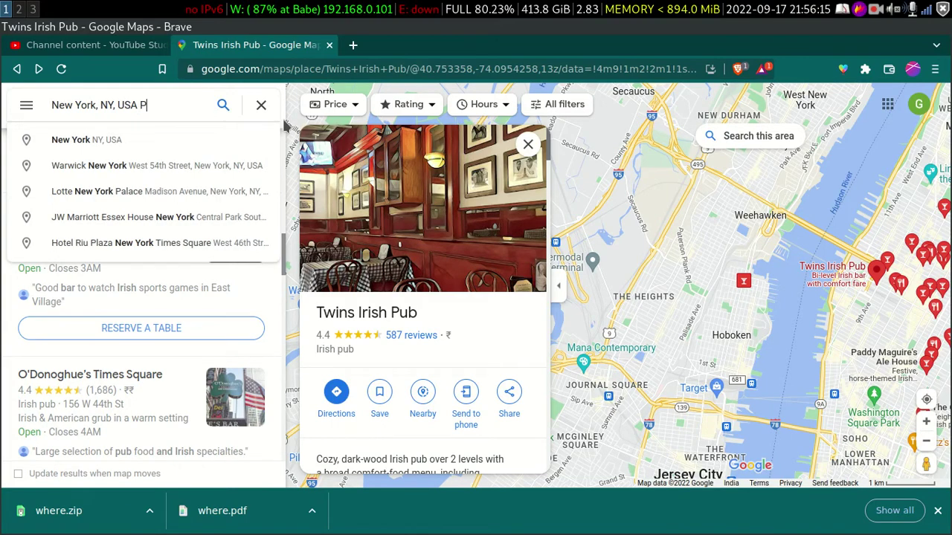
type("ig ")
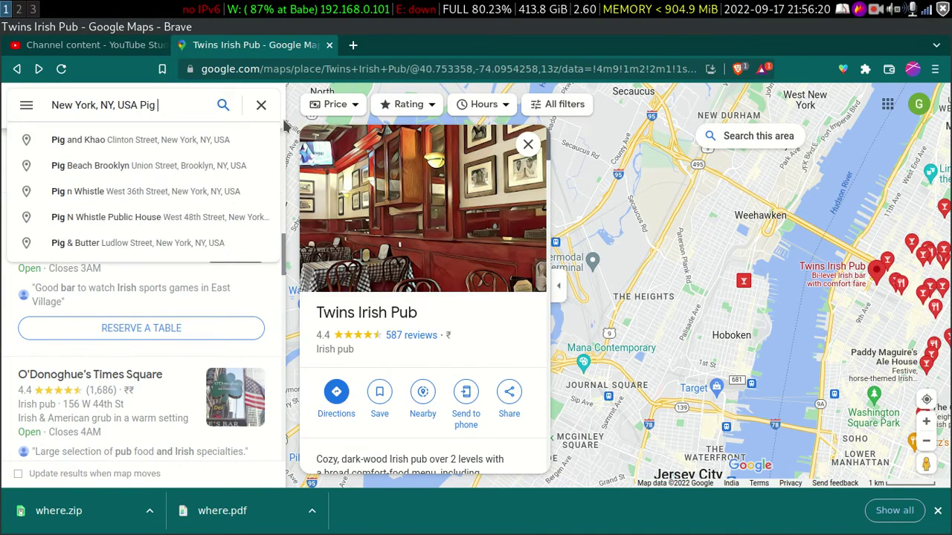
type("'N'")
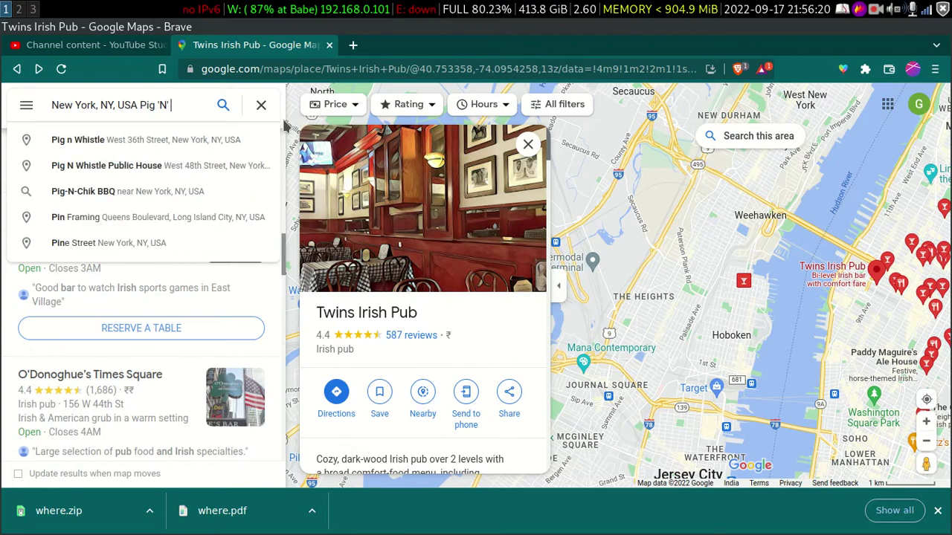
left_click(179, 142)
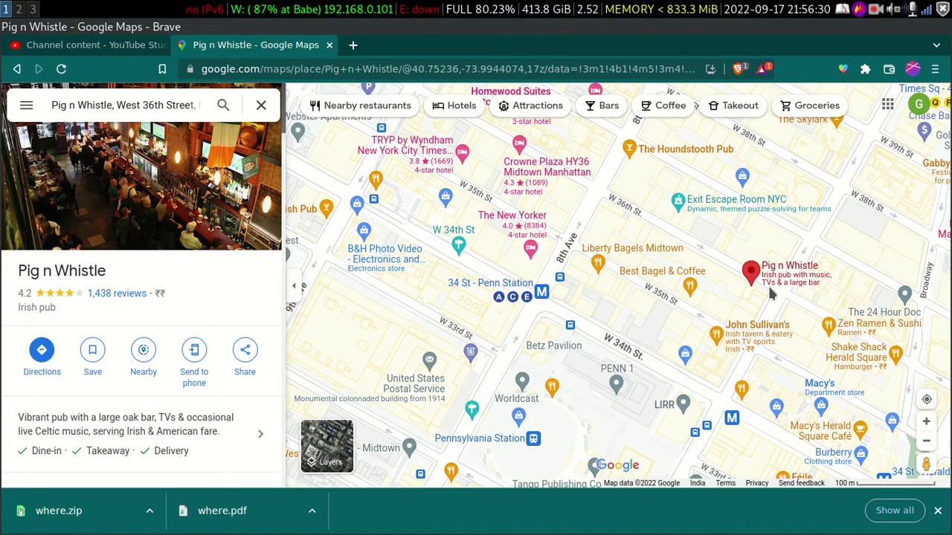
Show satellite imagery and examine the buildings around Pig n Whistle near 7th Ave and W 36th St.
scroll(771, 294, "up", 5)
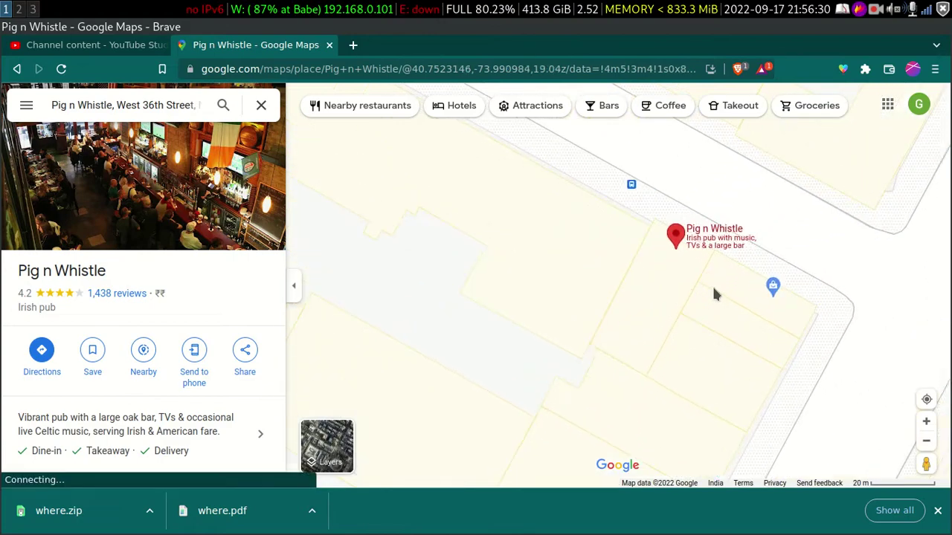
left_click(320, 448)
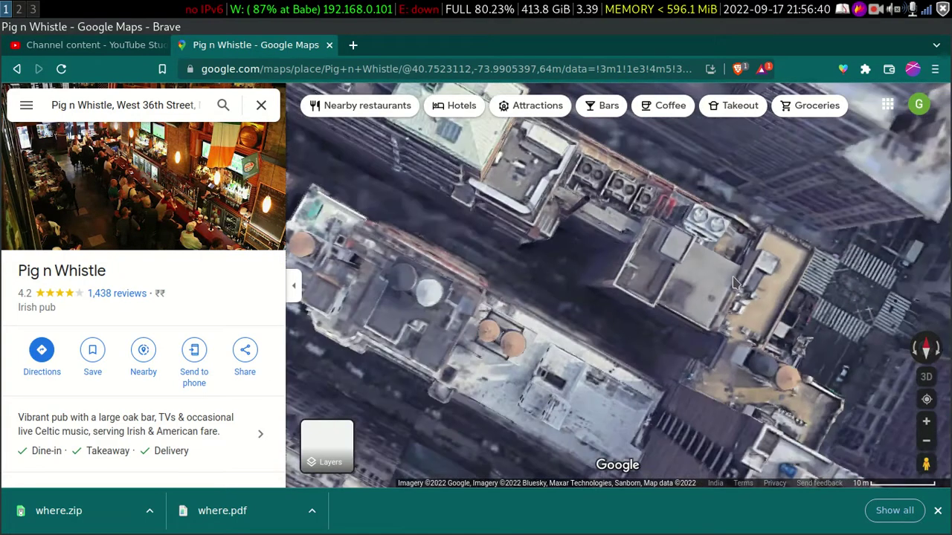
left_click_drag(732, 283, 617, 262)
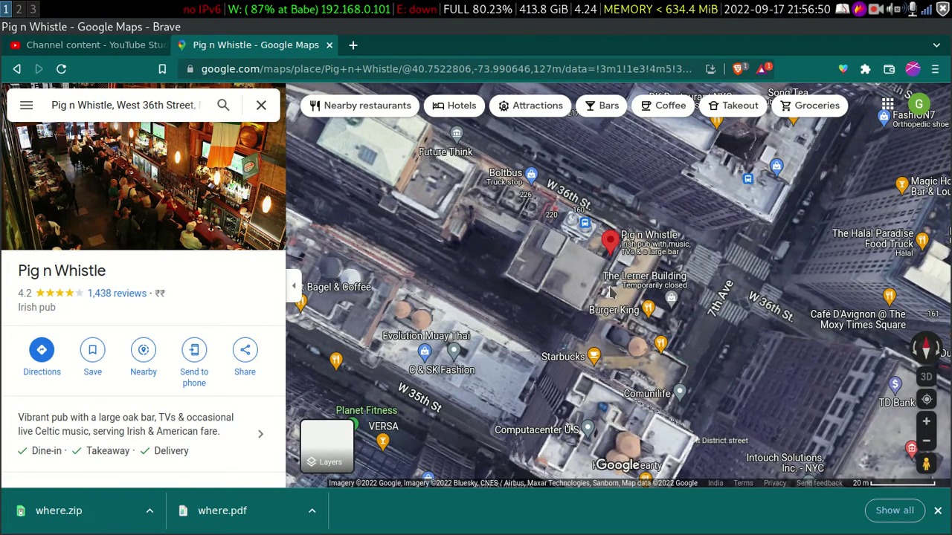
left_click_drag(625, 298, 563, 287)
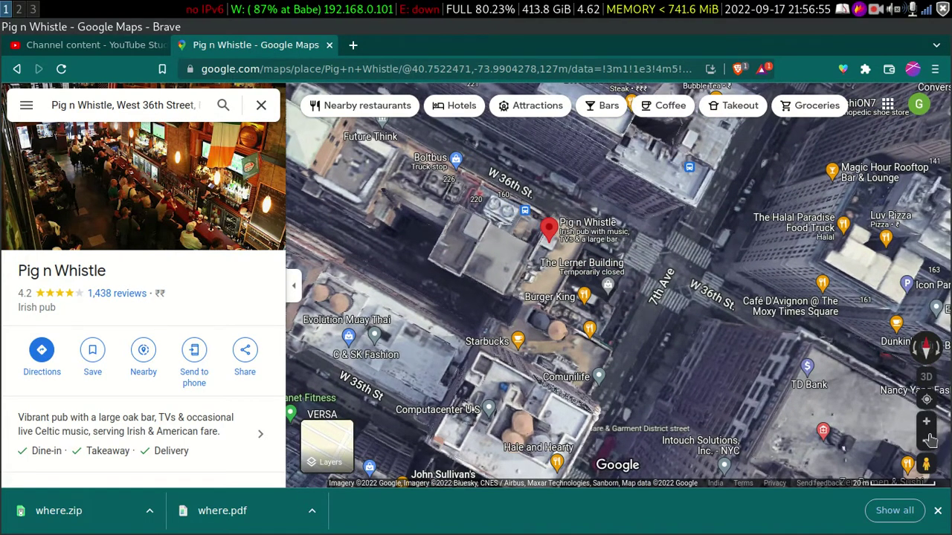
Enter Street View on W 36th St in front of Pig n Whistle.
left_click(927, 465)
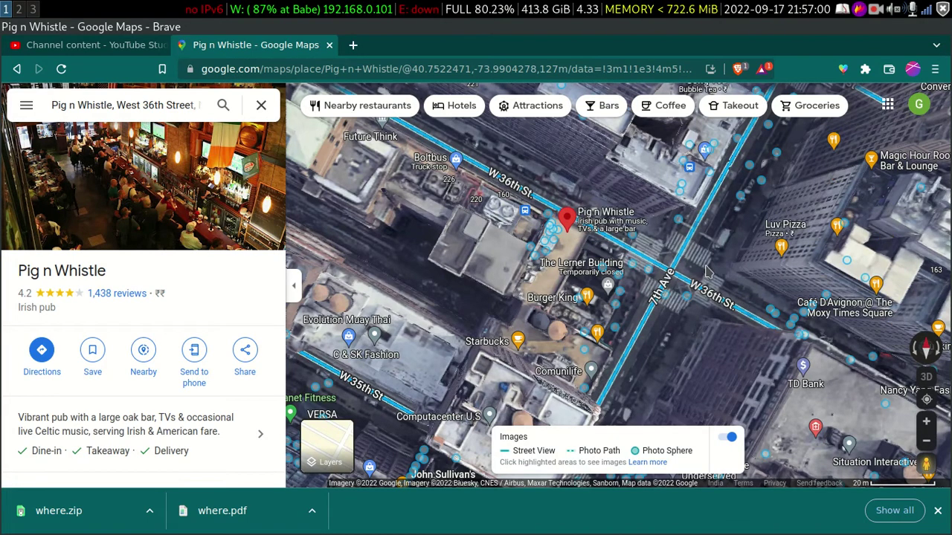
left_click_drag(706, 274, 646, 334)
scroll(556, 275, "up", 2)
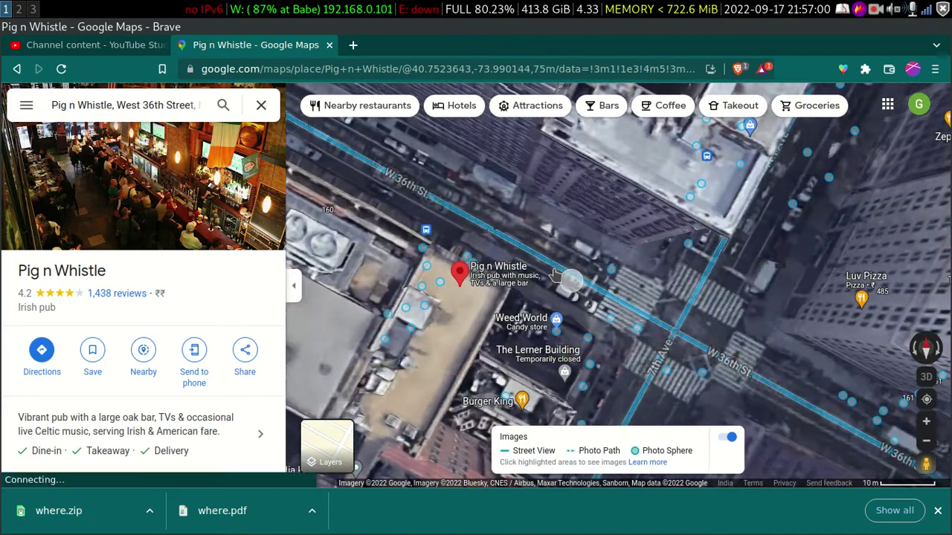
scroll(556, 275, "up", 1)
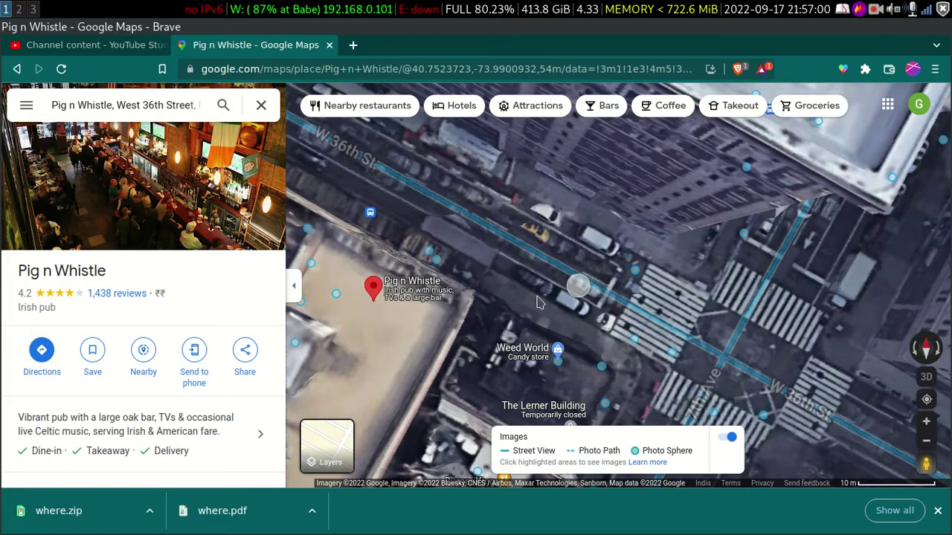
left_click(535, 259)
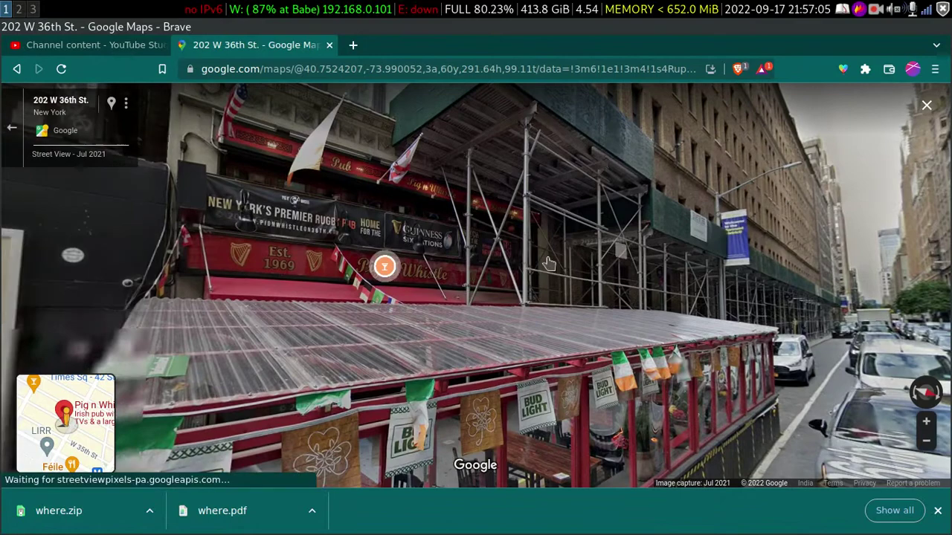
Look from the Pig n Whistle frontage along W 36th St in Street View.
left_click_drag(548, 263, 305, 313)
key("Left")
key("Left")
key("Left")
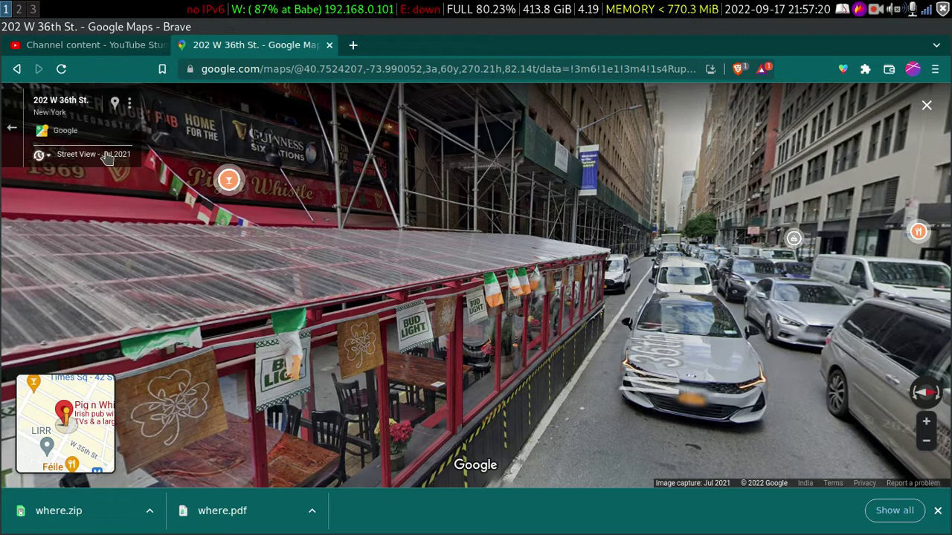
Browse the past Street View captures of 202 W 36th St and open the Nov 2017 imagery.
left_click(108, 155)
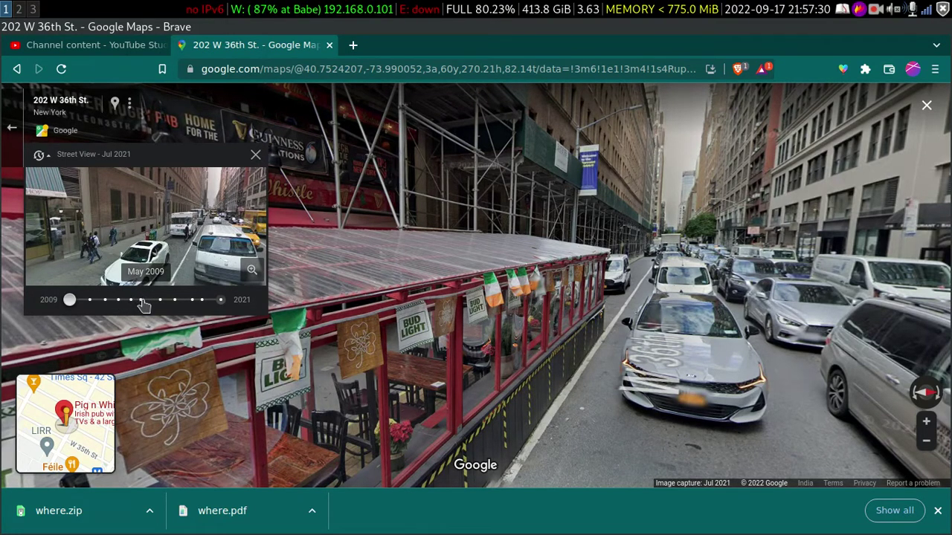
left_click(142, 301)
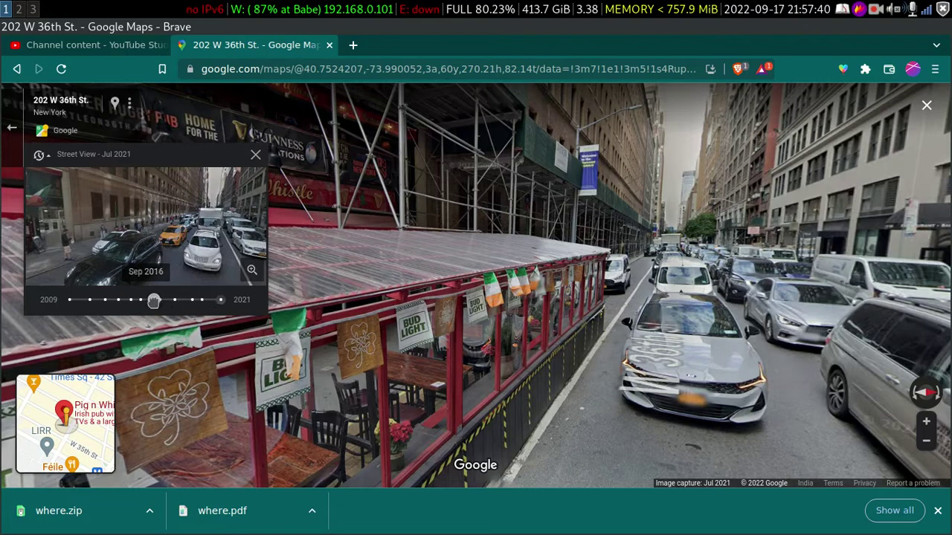
left_click_drag(147, 301, 148, 302)
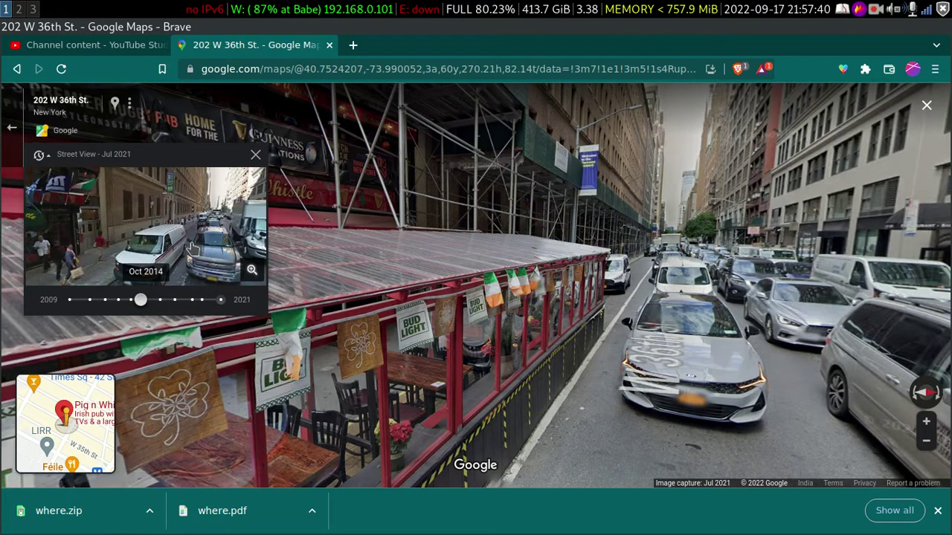
left_click(175, 301)
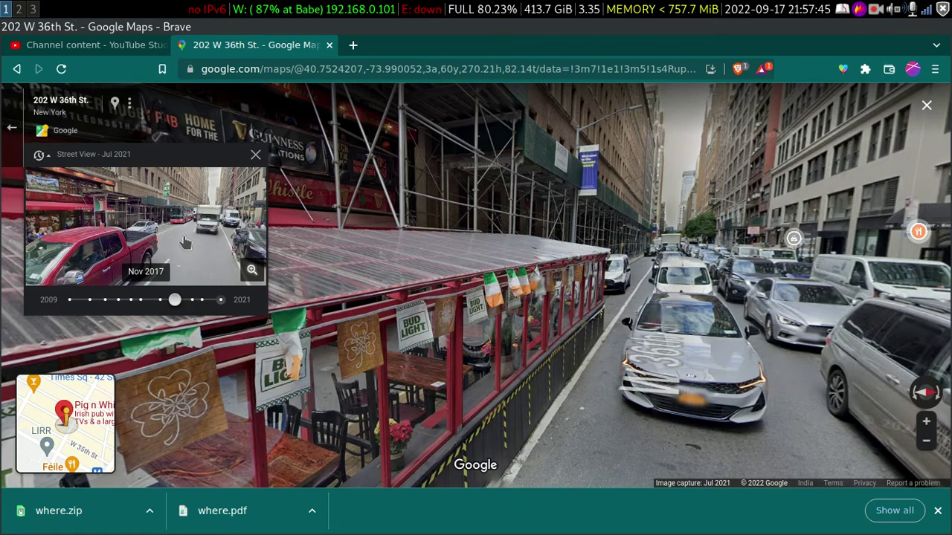
left_click(186, 244)
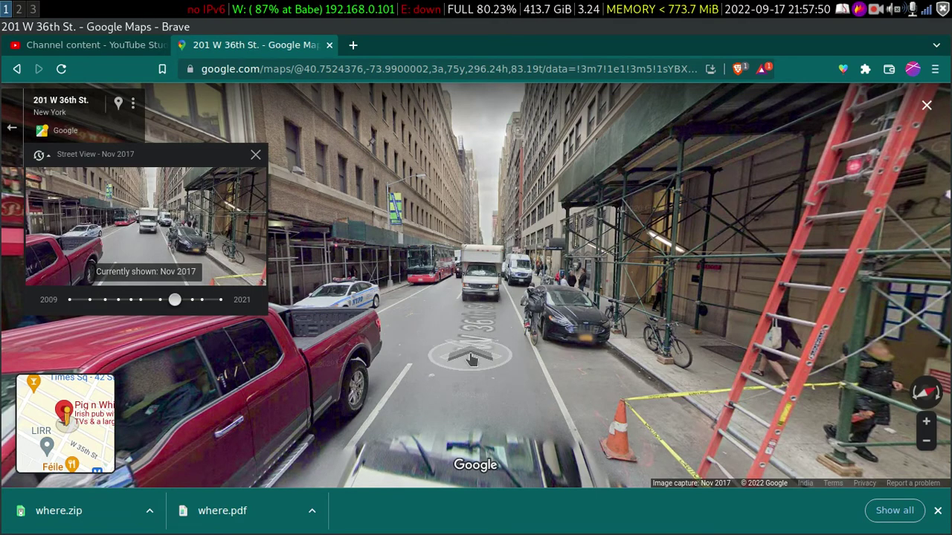
Move along W 36th St in Street View and look at the Pig n Whistle frontage and the adjoining brick building.
left_click(470, 360)
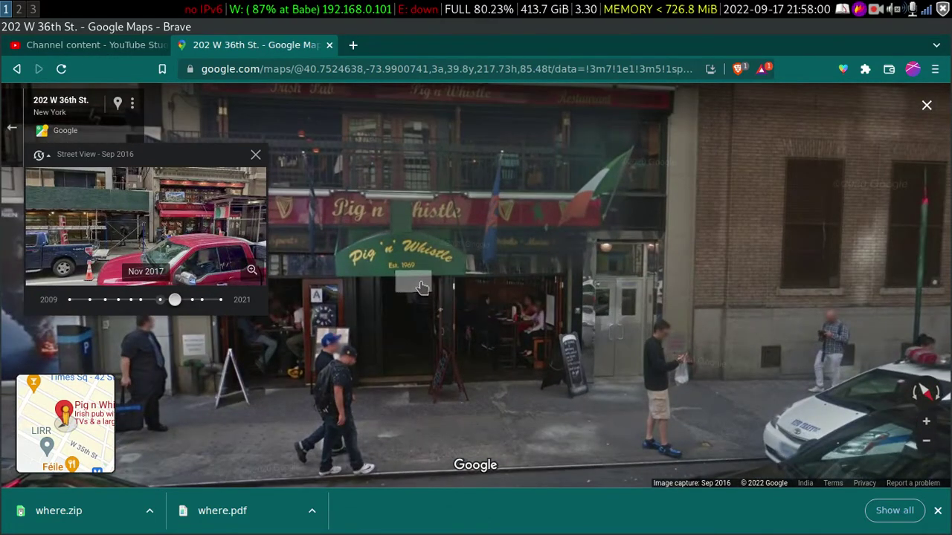
left_click(422, 286)
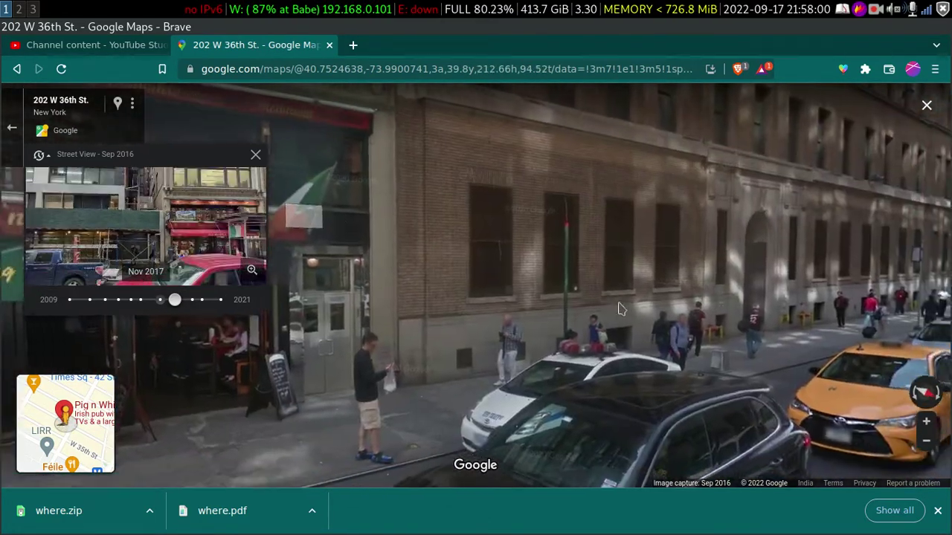
left_click_drag(622, 309, 461, 253)
left_click(436, 282)
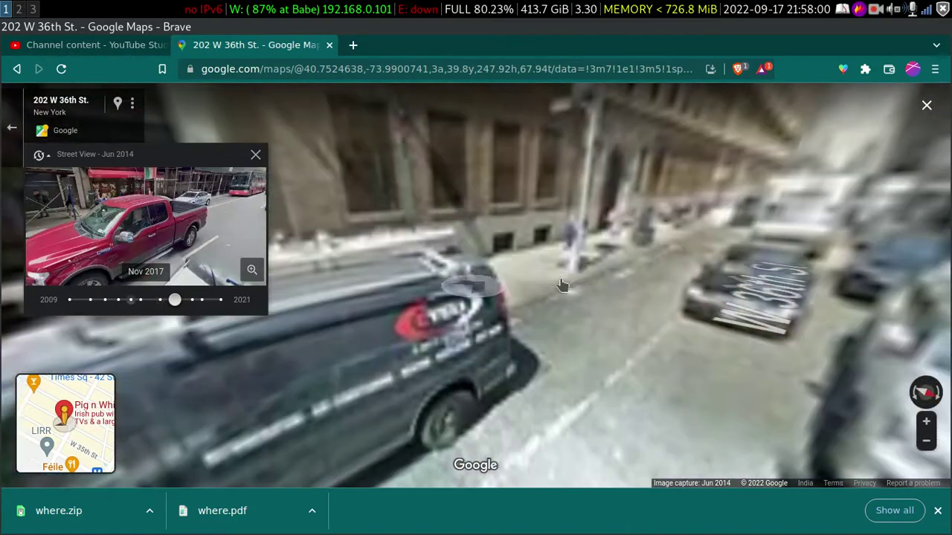
Move to 205 W 36th St in the Jun 2014 imagery and look closely at the Pig n Whistle awning and flags.
left_click(473, 285)
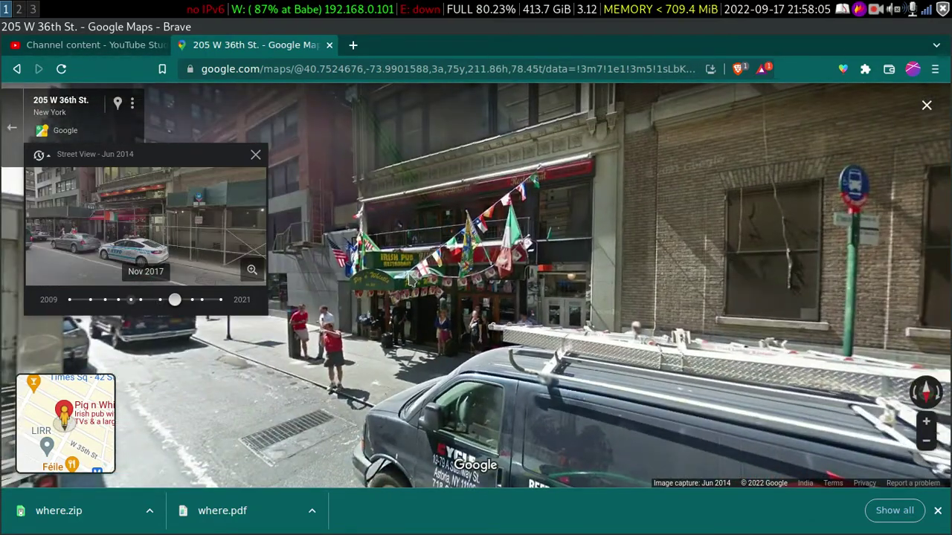
left_click_drag(411, 279, 628, 309)
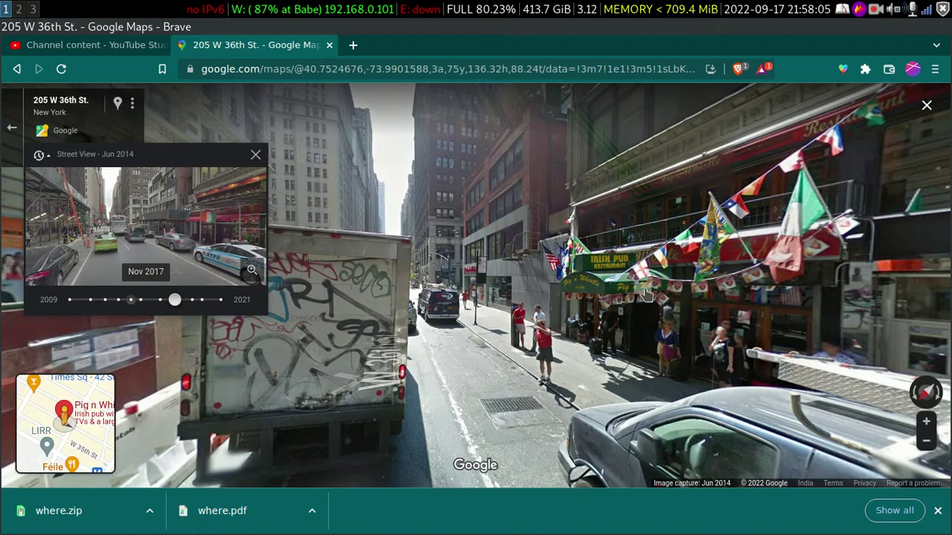
scroll(646, 295, "up", 5)
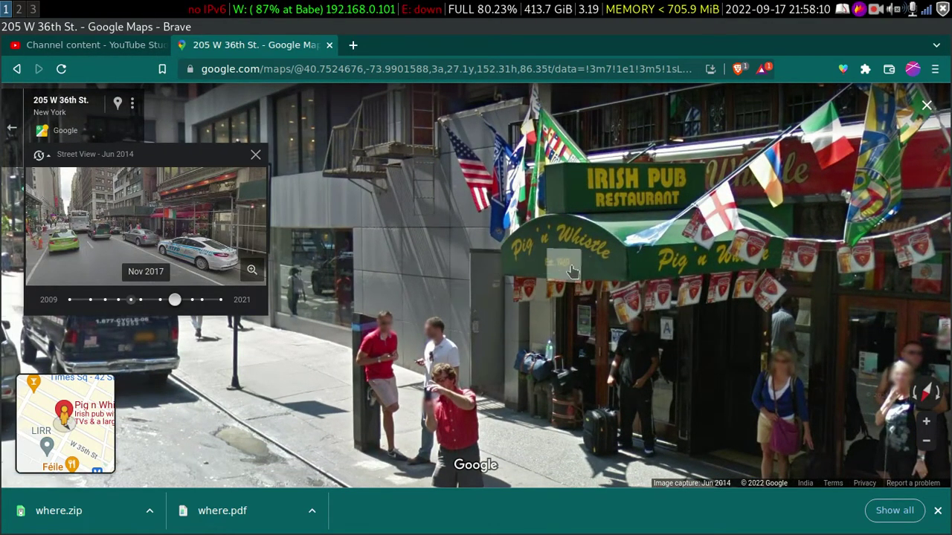
Switch to elliot.png, view the scene around the Irish pub signs, and return to the Street View imagery.
left_click(33, 9)
left_click(19, 9)
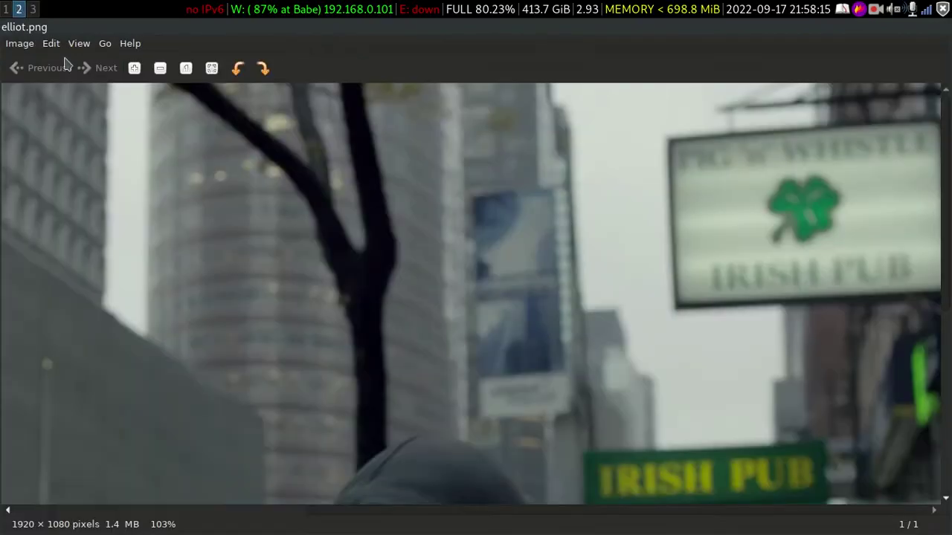
scroll(608, 331, "down", 2)
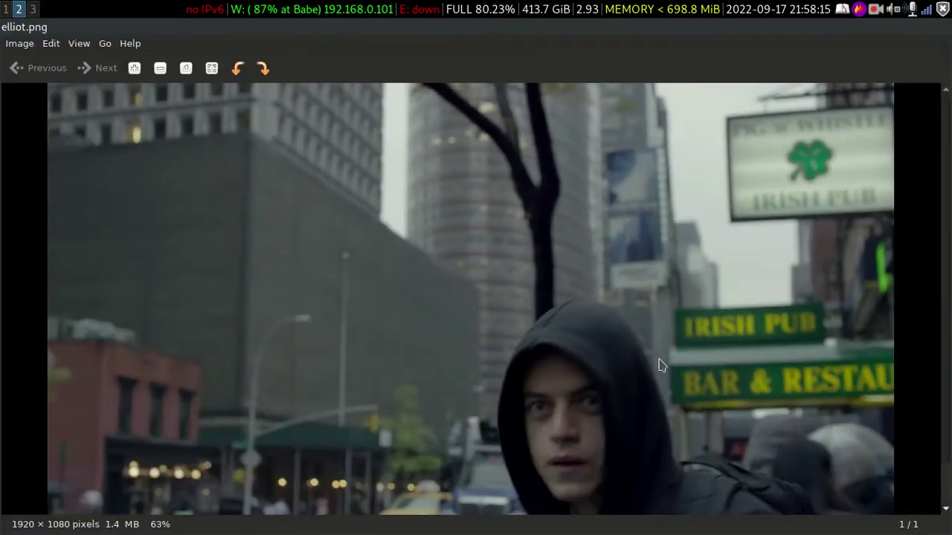
scroll(673, 357, "down", 1)
left_click(34, 9)
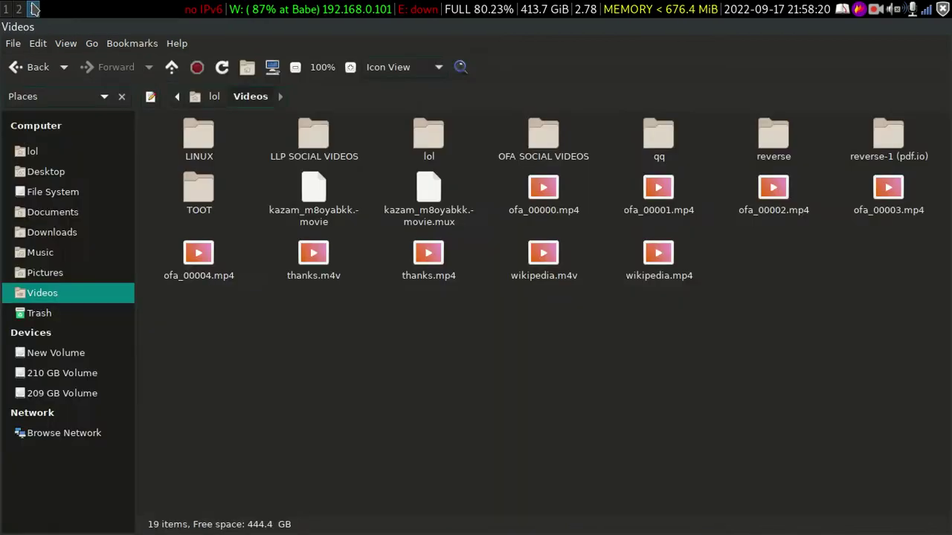
left_click(20, 13)
left_click(5, 8)
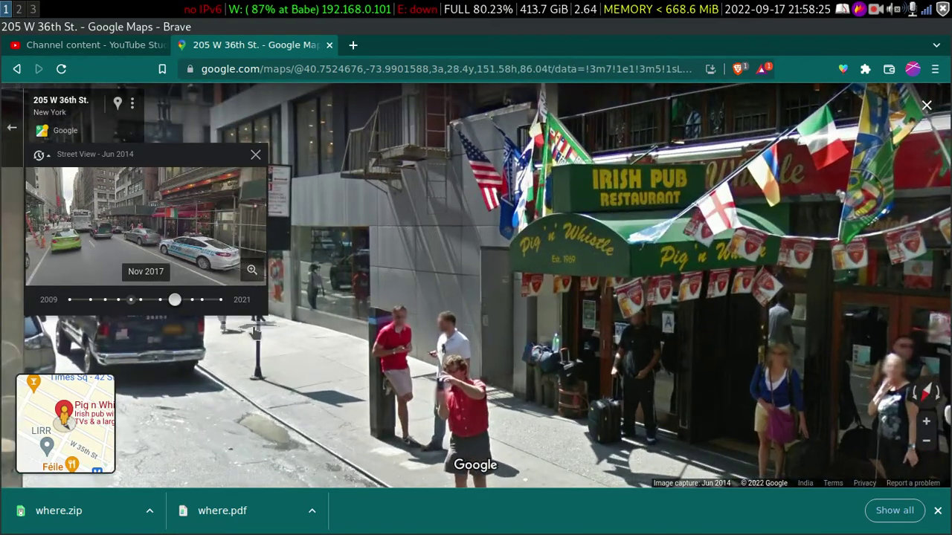
Select the Jun 2014 capture in the Street View timeline and inspect the Pig n Whistle entrance.
left_click(134, 300)
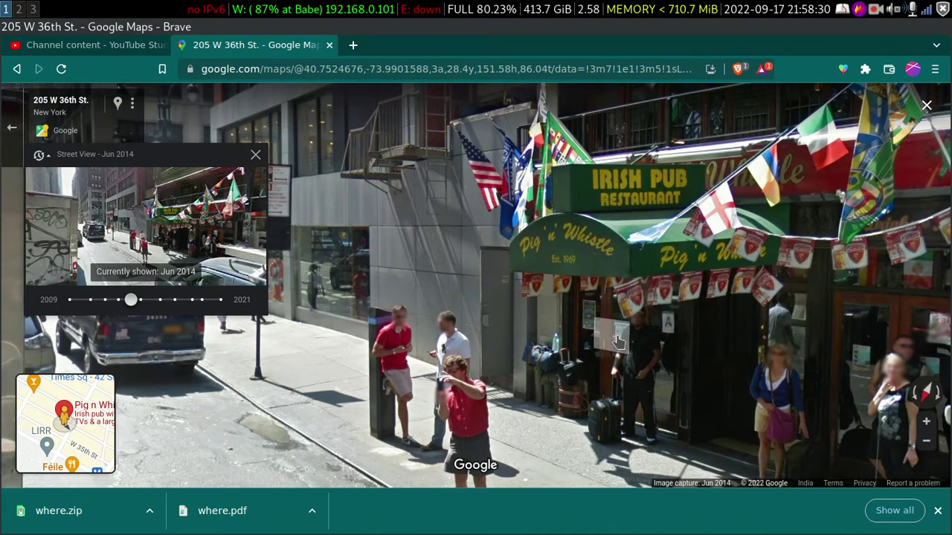
scroll(646, 255, "down", 3)
scroll(646, 255, "up", 4)
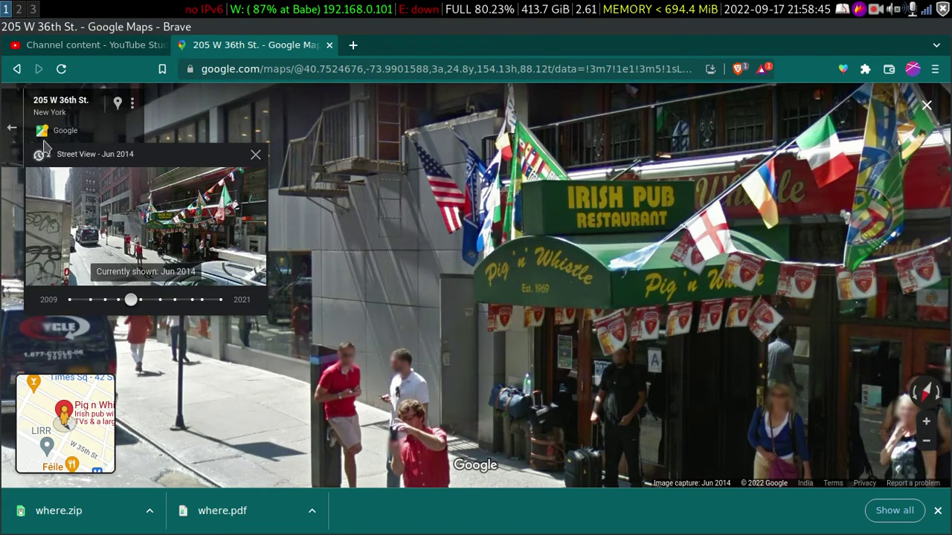
Compare the pub signs in elliot.png with the Jun 2014 Street View of the Pig n Whistle storefront.
left_click(20, 9)
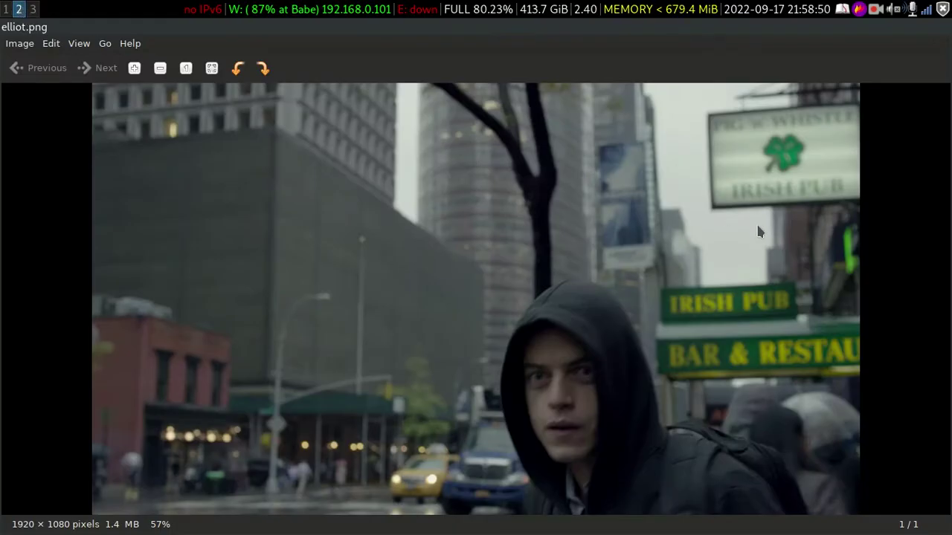
scroll(756, 222, "down", 1)
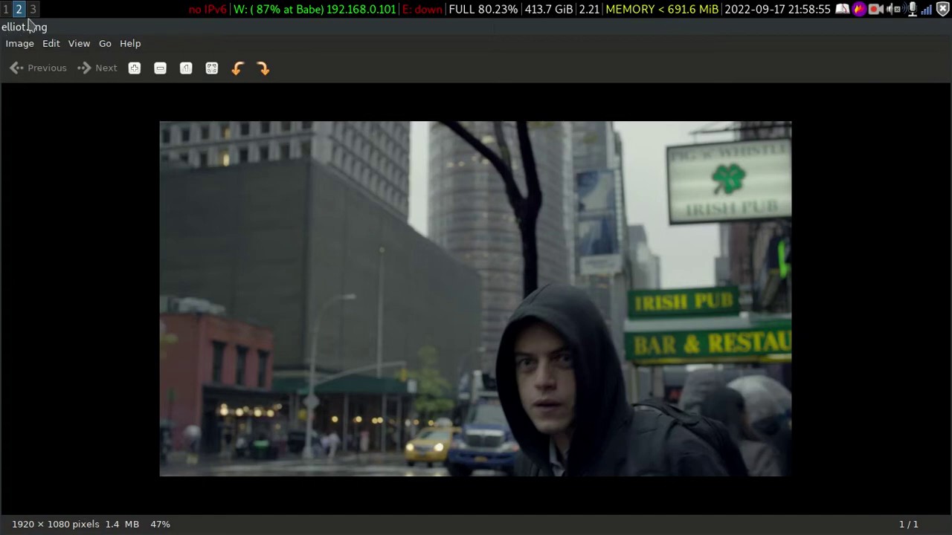
left_click(5, 8)
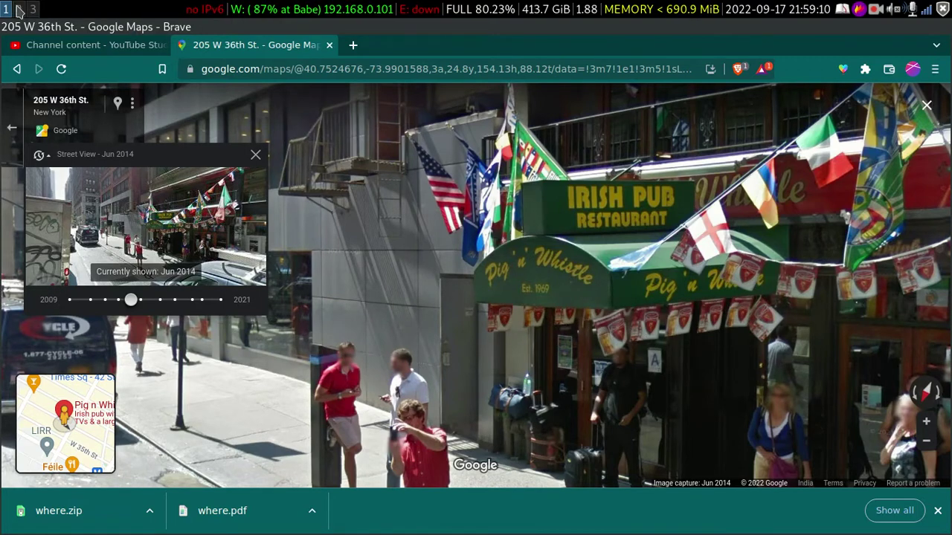
Switch to elliot.png and examine the green Irish Pub and Bar & Restaurant signs and the street scene.
key("super+2")
scroll(636, 302, "down", 2)
scroll(670, 305, "up", 3)
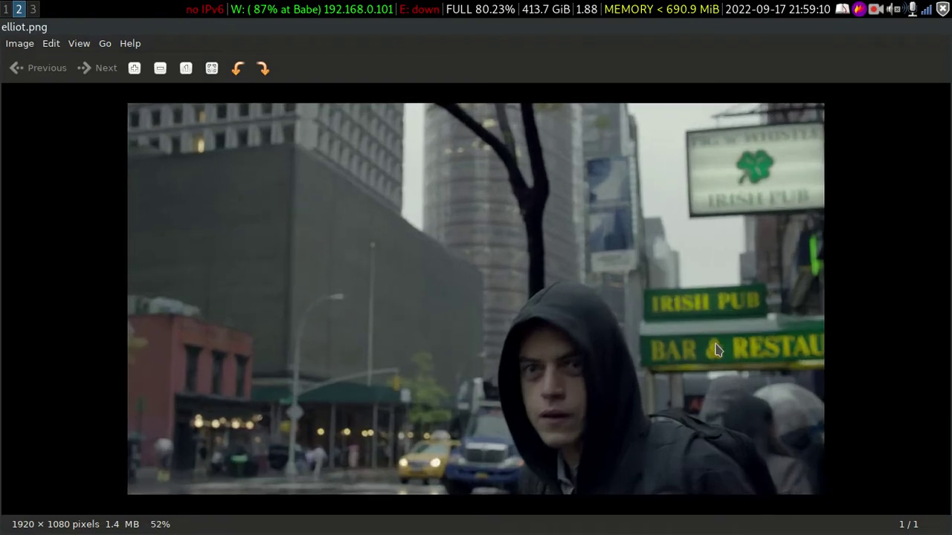
scroll(708, 348, "up", 2)
scroll(745, 331, "down", 3)
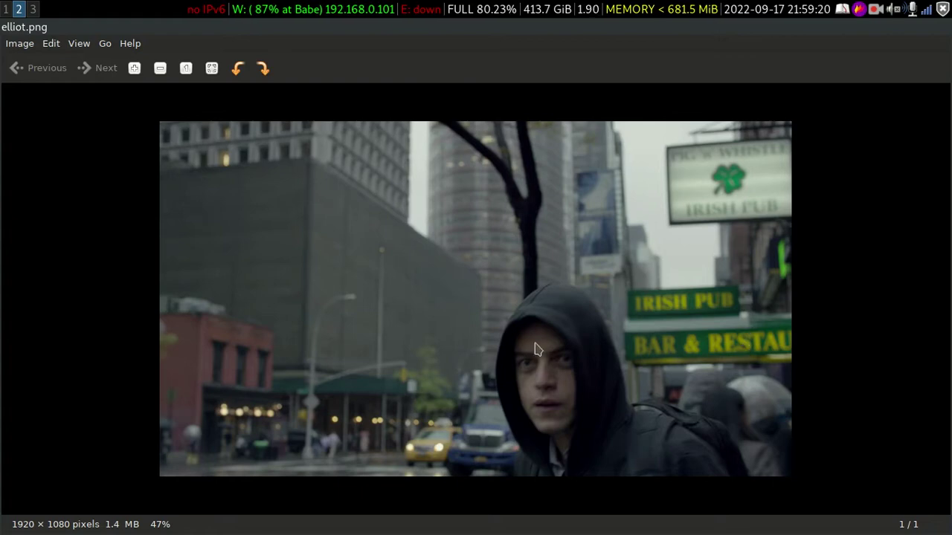
scroll(754, 314, "up", 1)
scroll(756, 291, "down", 3)
scroll(717, 318, "up", 4)
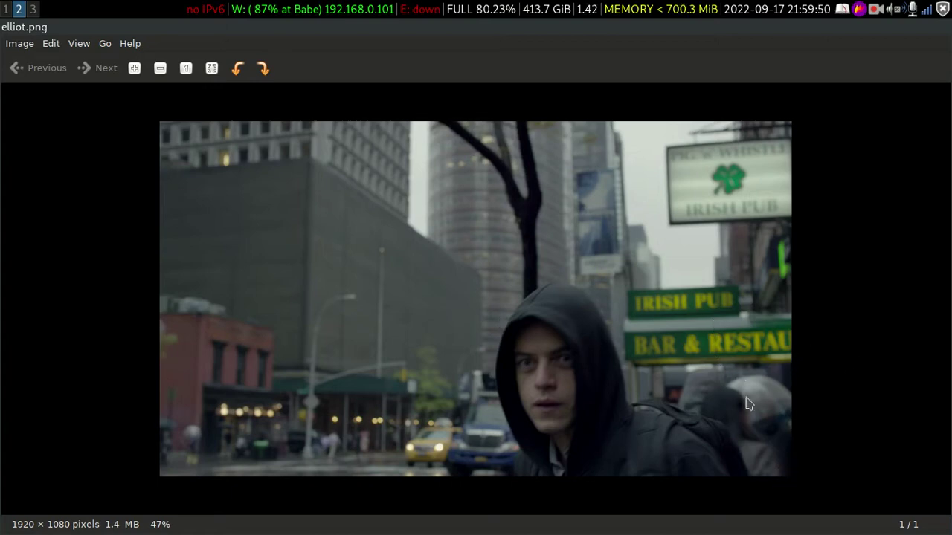
Examine the shamrock Pig 'n' Whistle sign above the green pub signs in elliot.png.
key("ctrl+plus")
key("ctrl+plus")
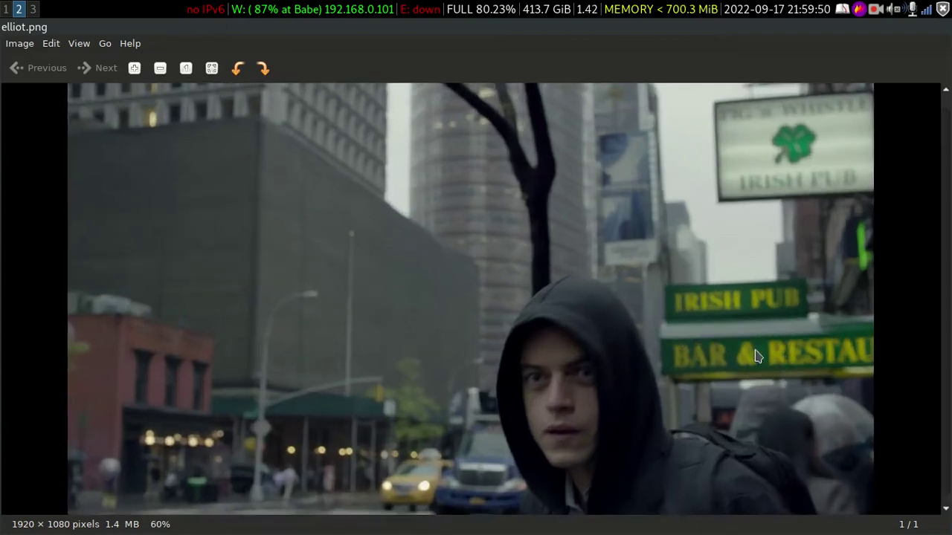
key("f")
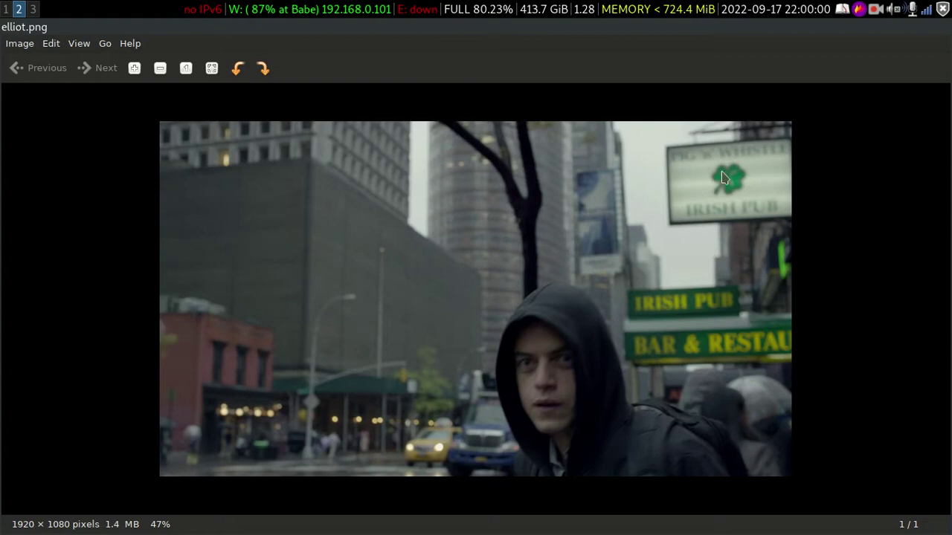
key("ctrl+plus")
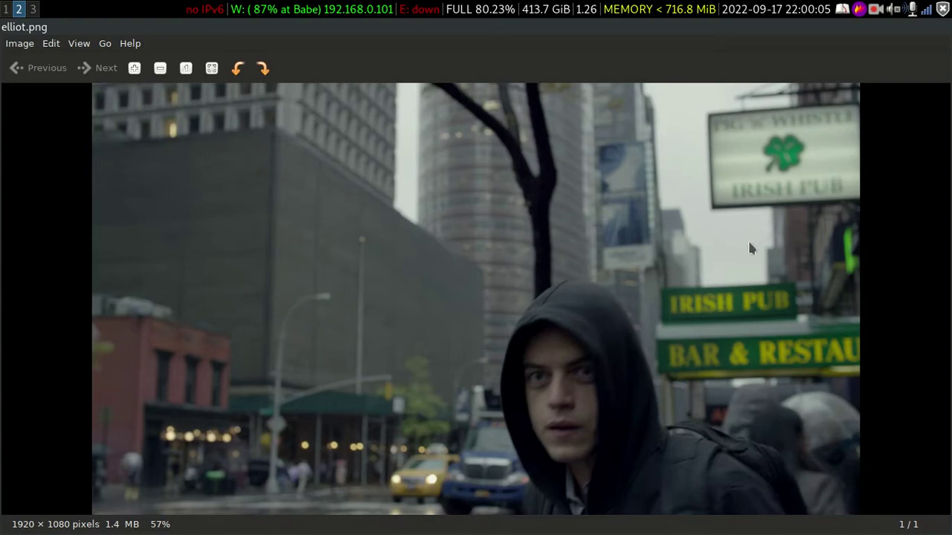
key("ctrl+minus")
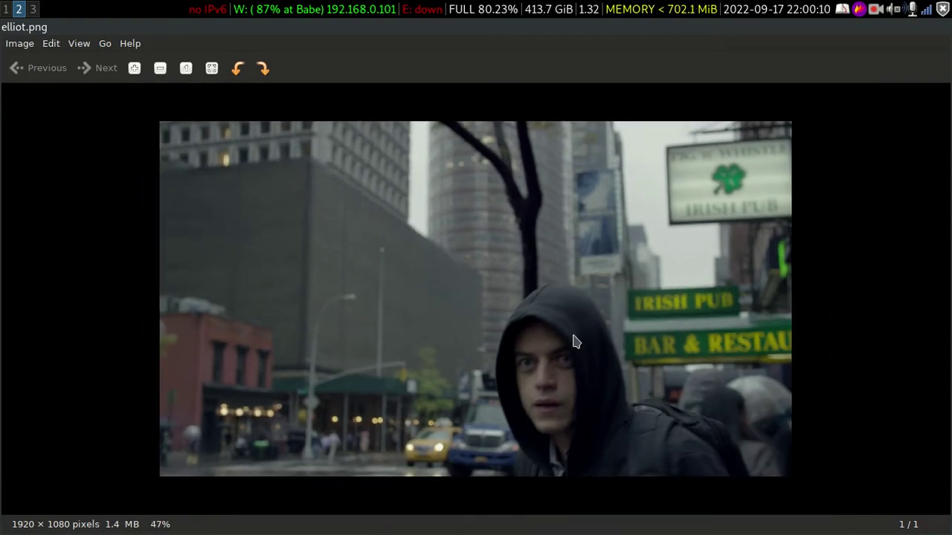
Examine the blue billboard on the building between the tree and the shamrock sign in elliot.png.
scroll(587, 243, "up", 5)
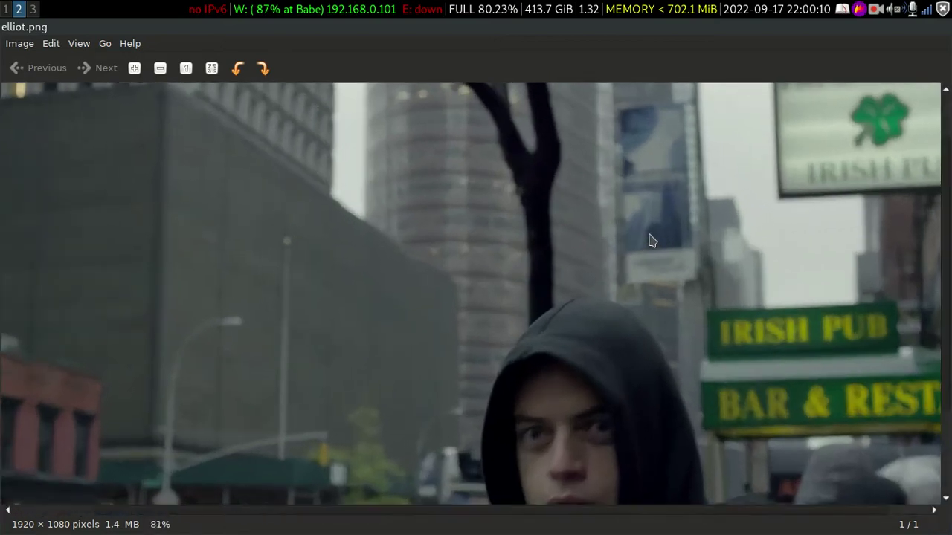
scroll(641, 283, "up", 6)
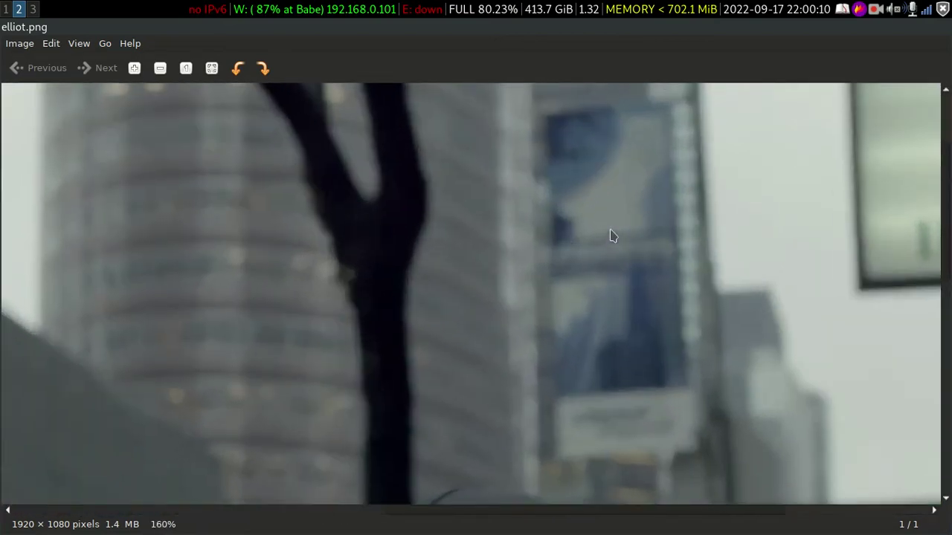
scroll(611, 236, "up", 2)
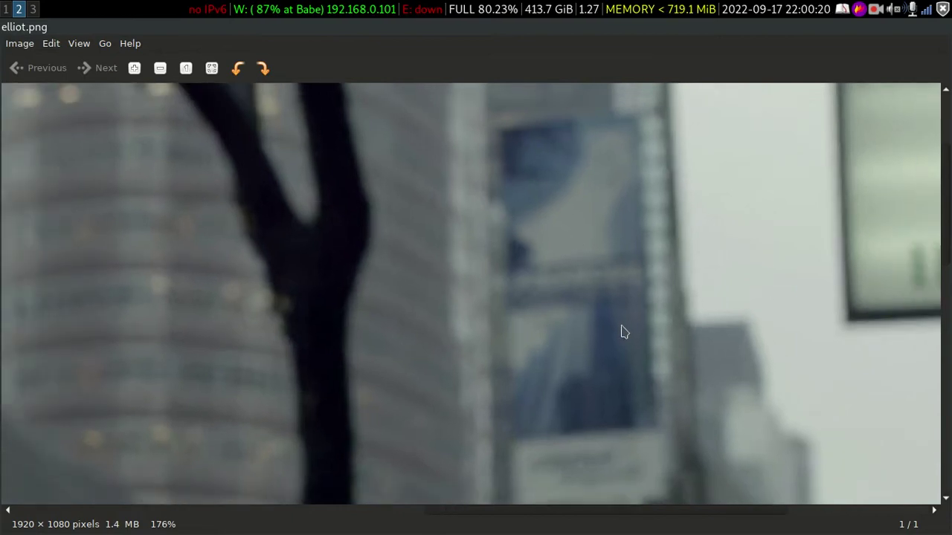
scroll(583, 313, "down", 2)
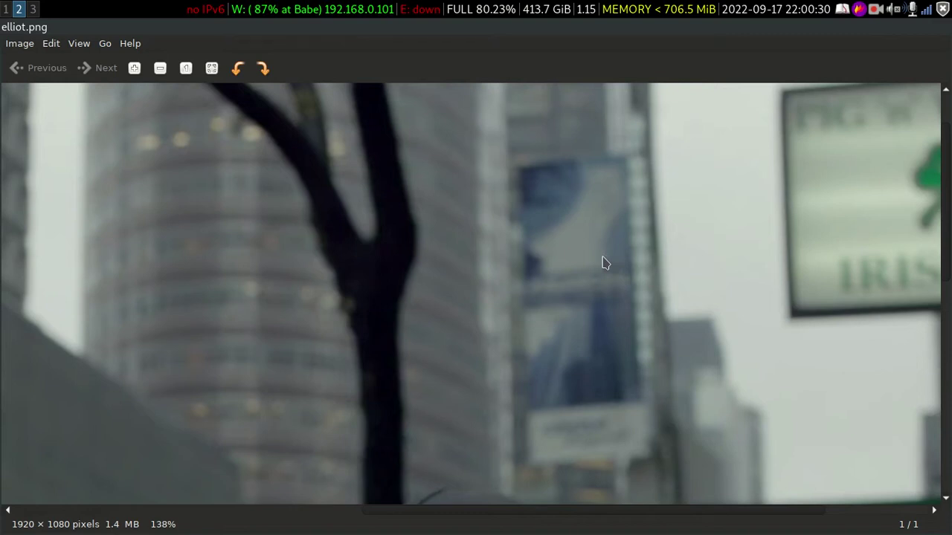
scroll(604, 263, "down", 4)
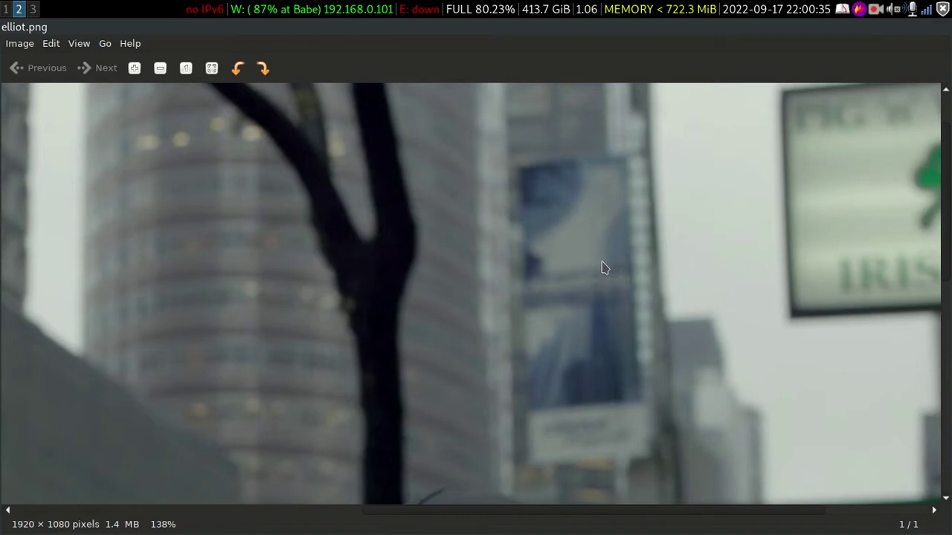
scroll(609, 266, "down", 2)
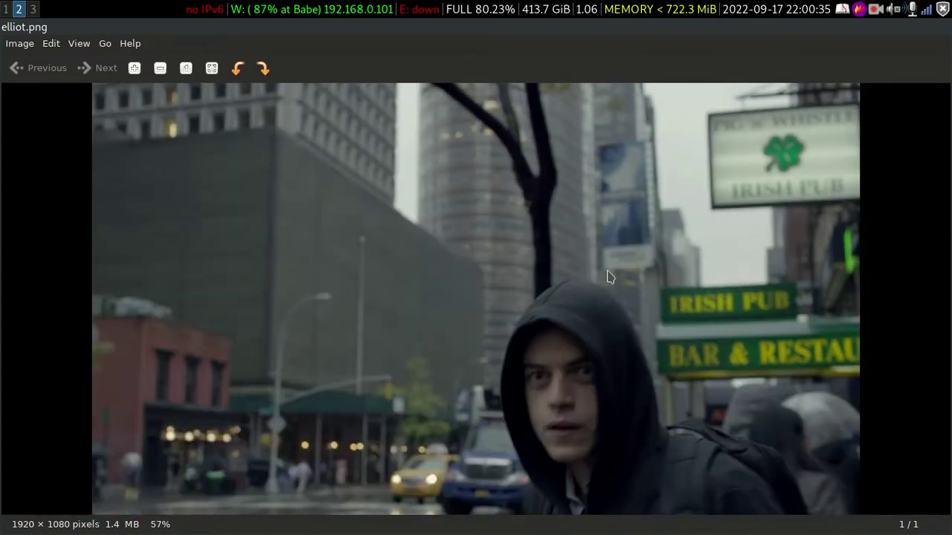
Examine the curved tower behind the tree and the surrounding buildings in elliot.png.
scroll(561, 245, "up", 1)
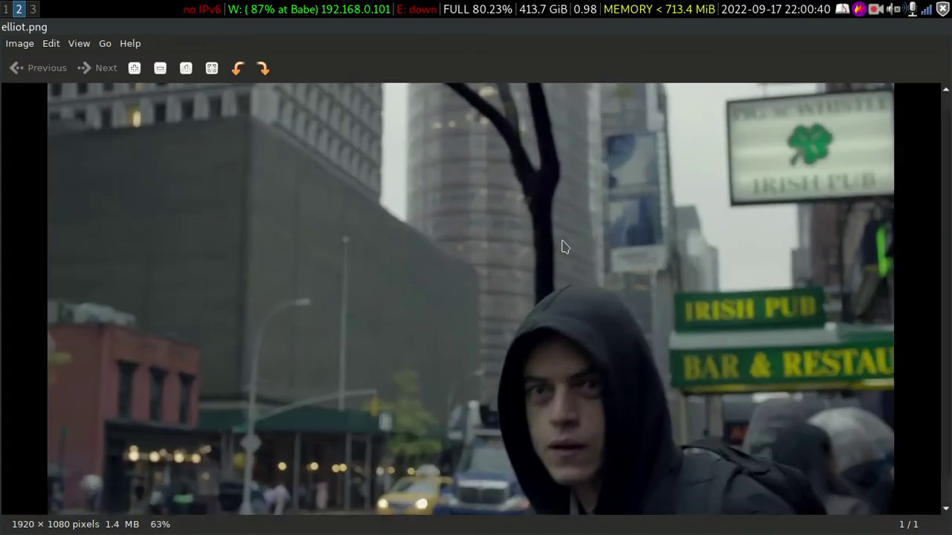
scroll(563, 248, "up", 1)
scroll(563, 248, "down", 1)
scroll(563, 242, "down", 1)
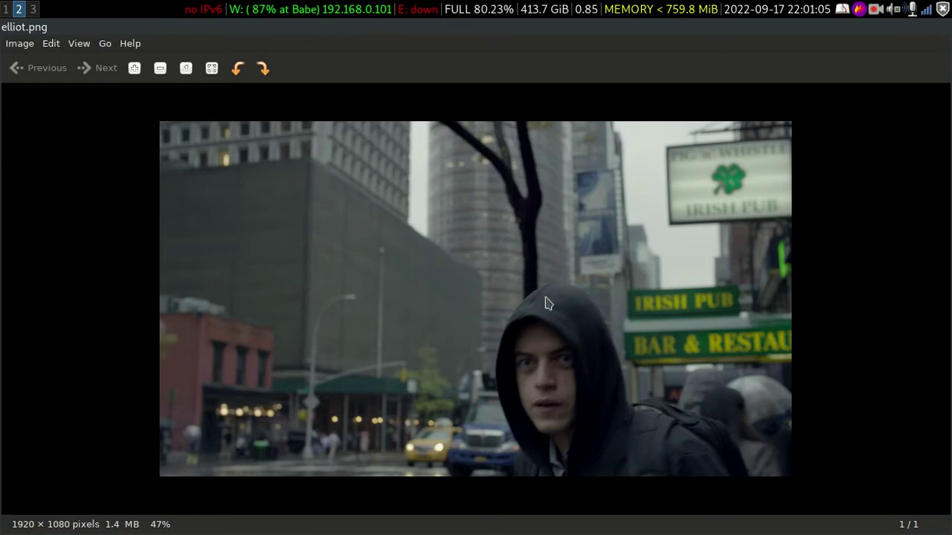
Open a new tab in Brave, recheck elliot.png, and return to the Google Maps Street View tab.
key("super+1")
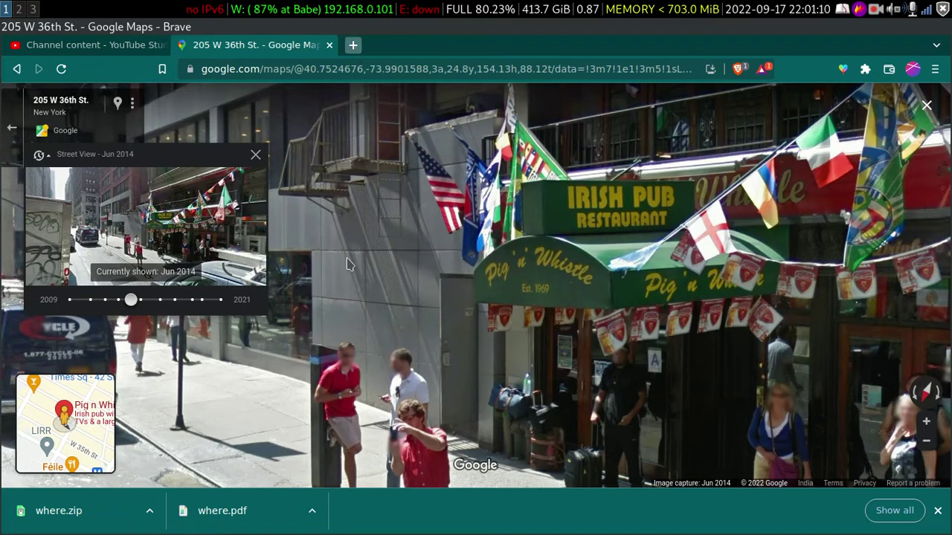
key("ctrl+t")
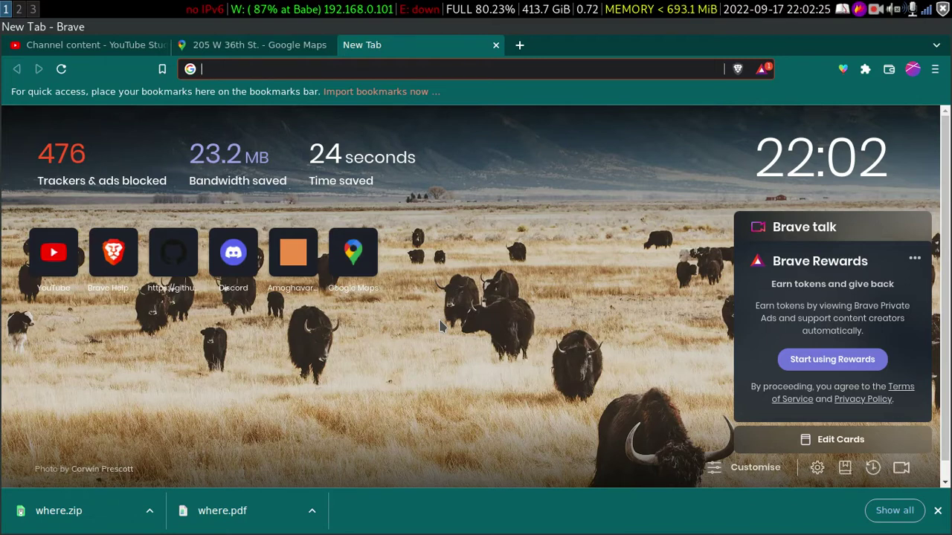
key("super+2")
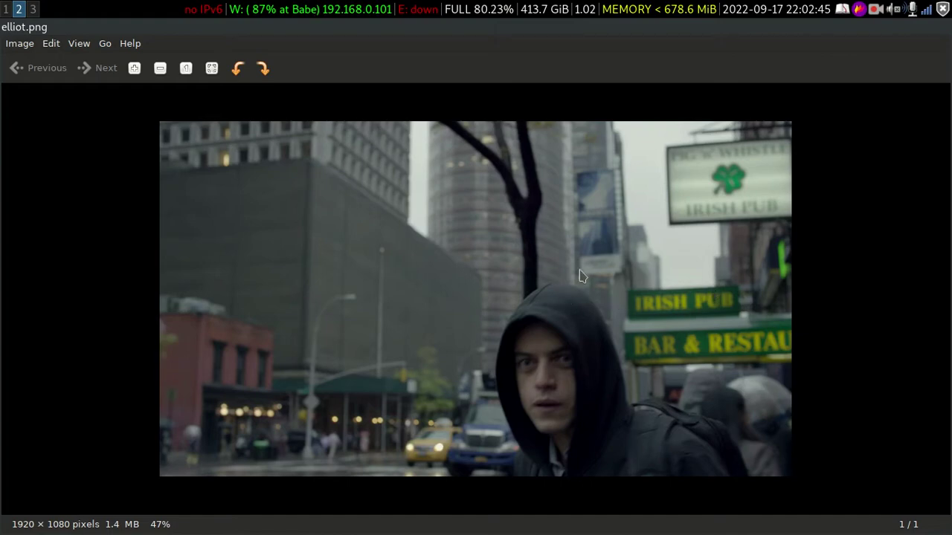
key("super+1")
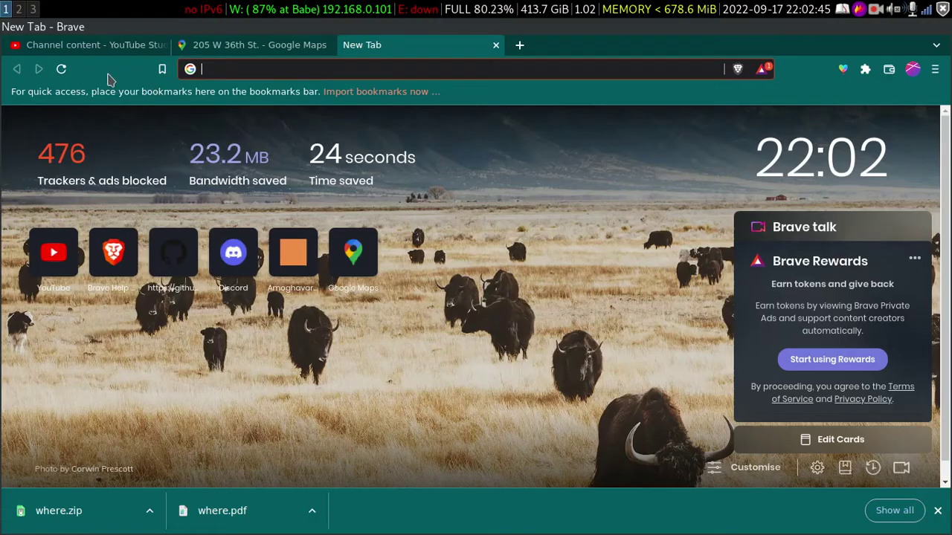
left_click(239, 48)
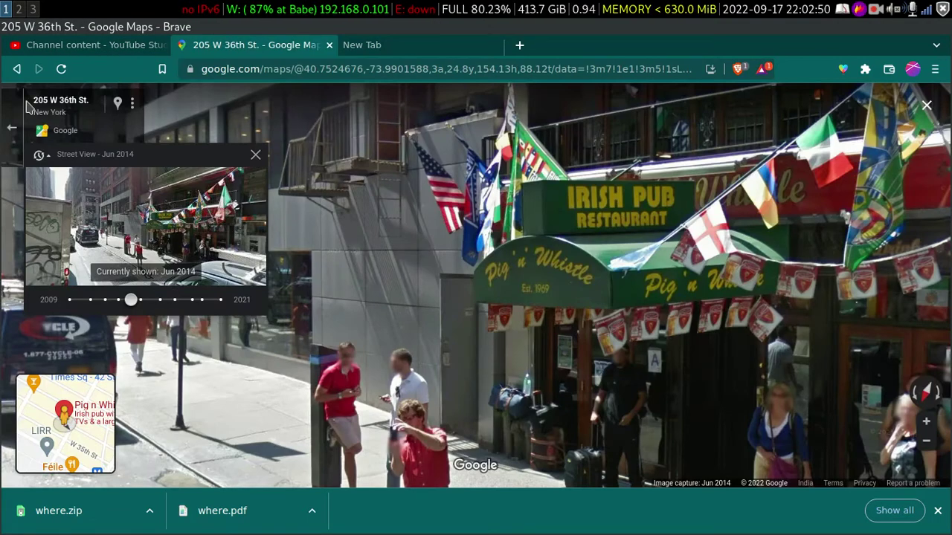
Return Street View to the earlier 202 W 36th St. view and re-examine the billboard and curved tower in elliot.png.
left_click(16, 69)
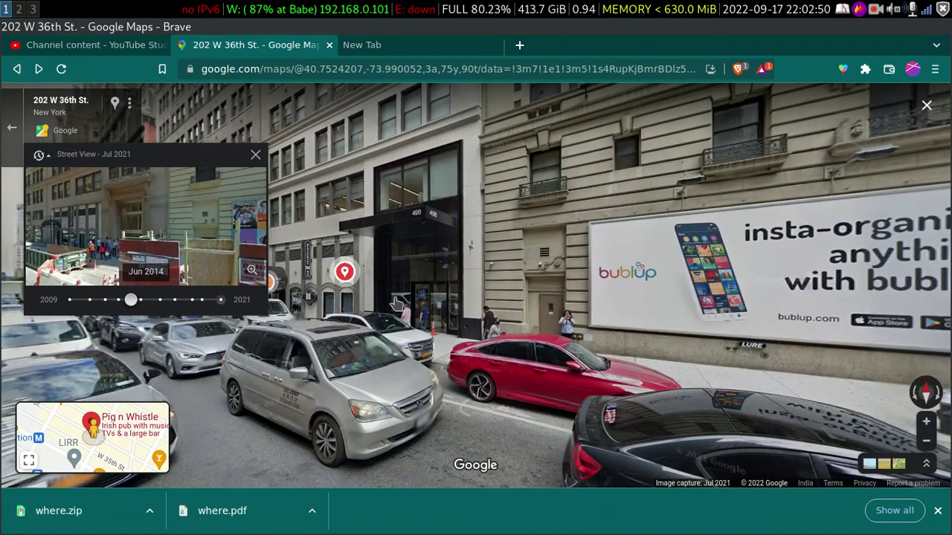
key("super+2")
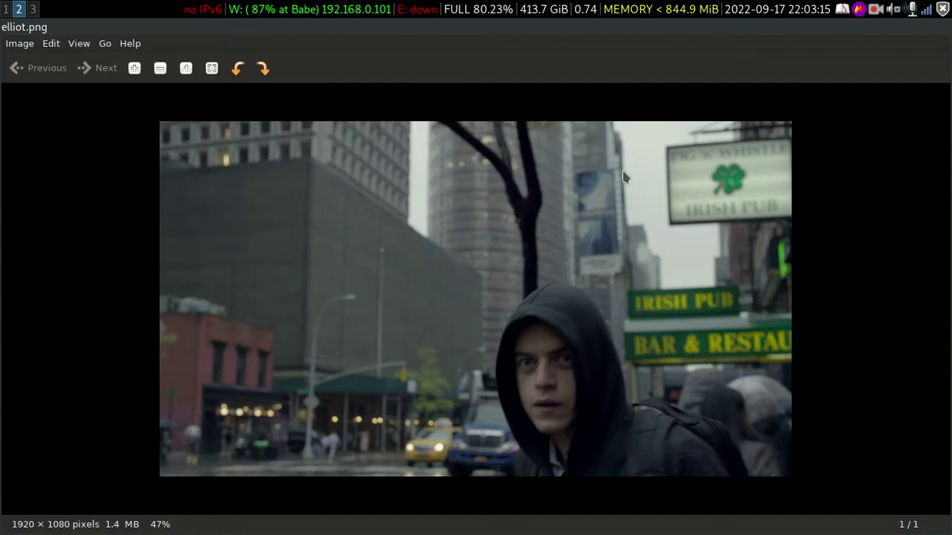
scroll(593, 229, "up", 1)
scroll(593, 229, "up", 4)
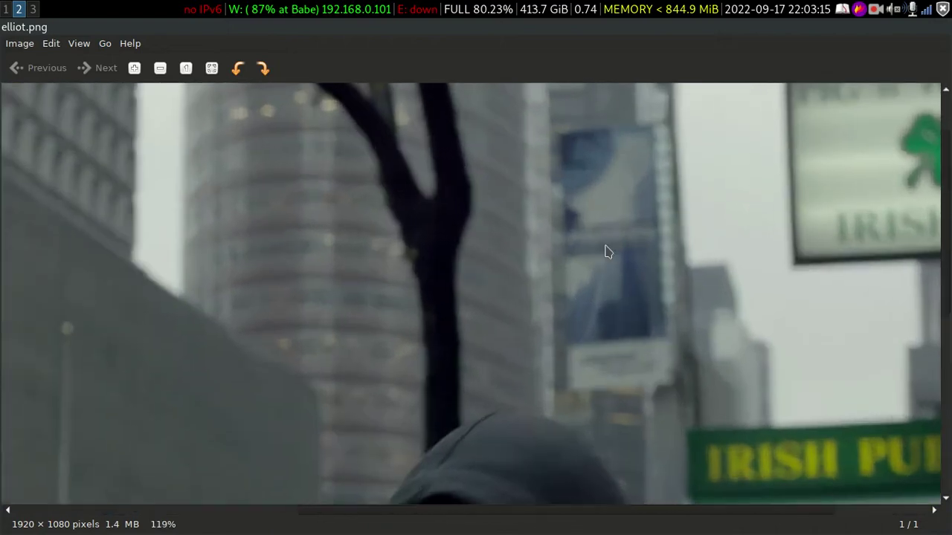
scroll(619, 245, "down", 1)
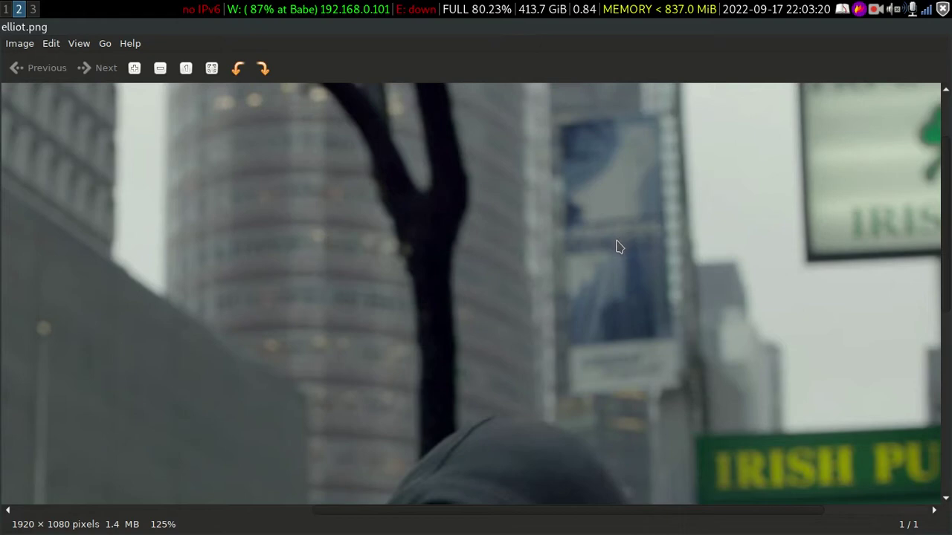
scroll(555, 320, "down", 2)
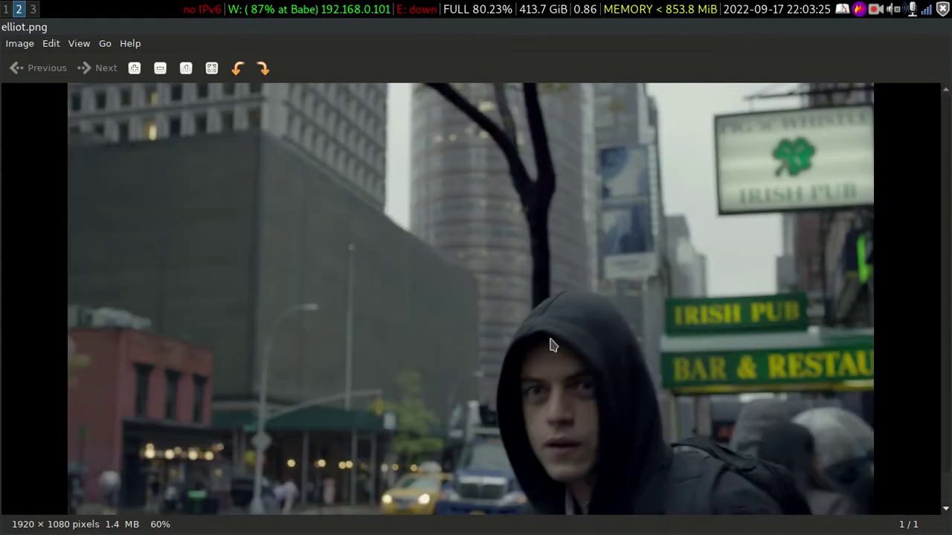
scroll(567, 279, "down", 1)
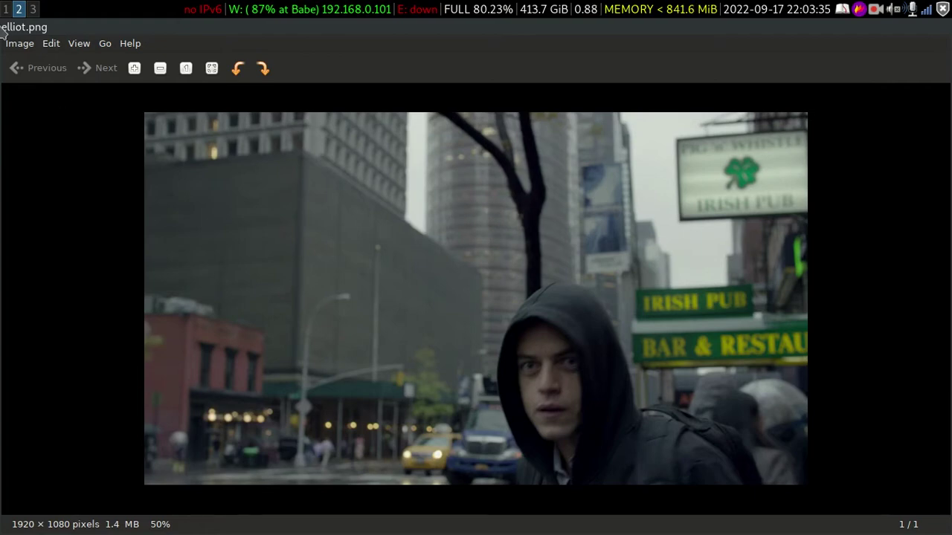
Switch to Brave and, in the empty tab, search Google for "curvature buildings in new york" and skim the results.
key("super+1")
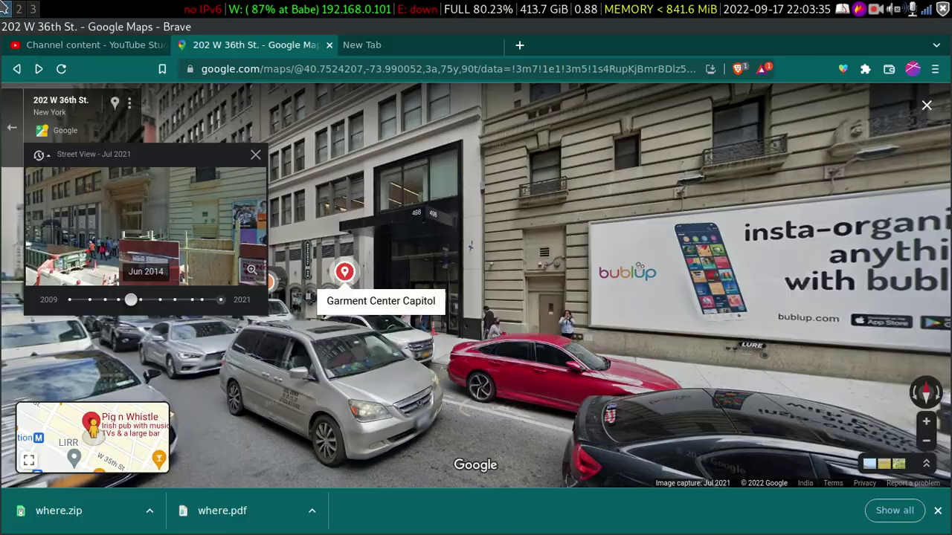
left_click(373, 51)
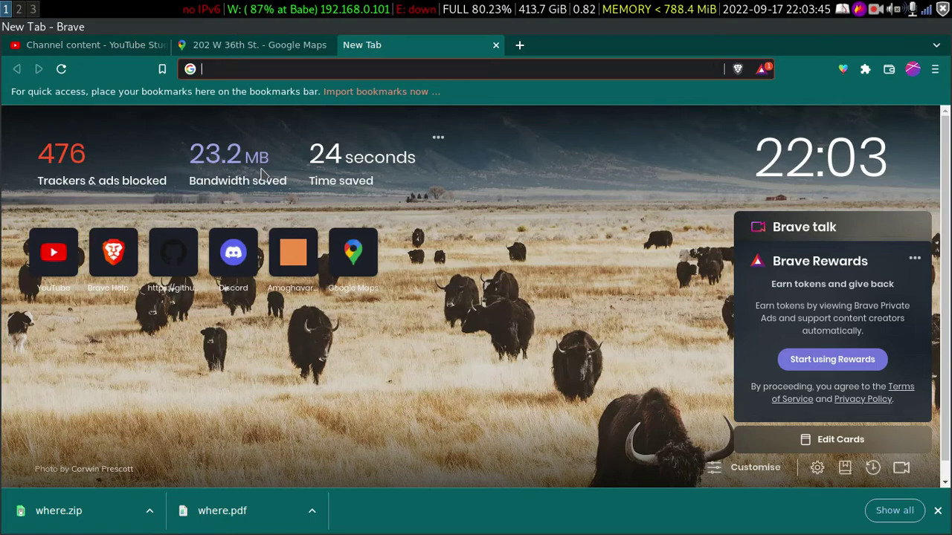
type("curvature")
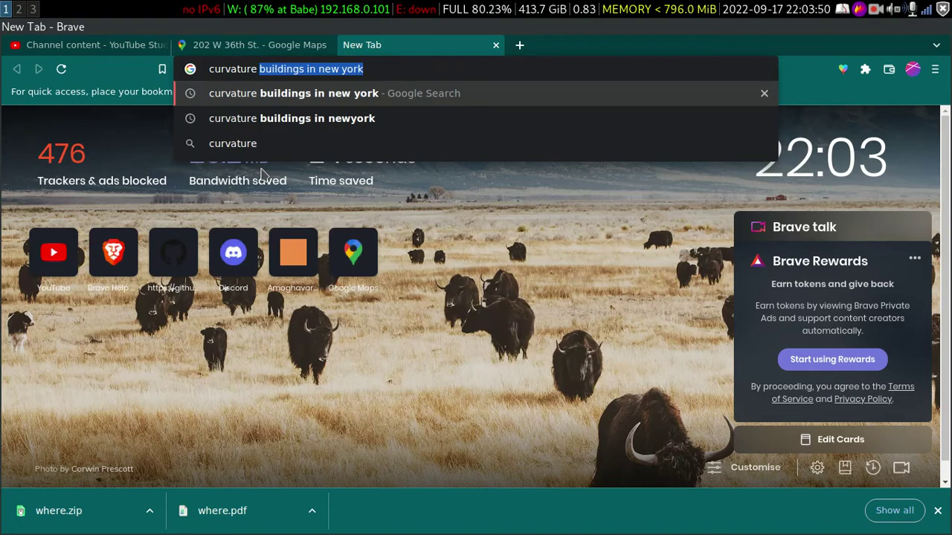
key("Return")
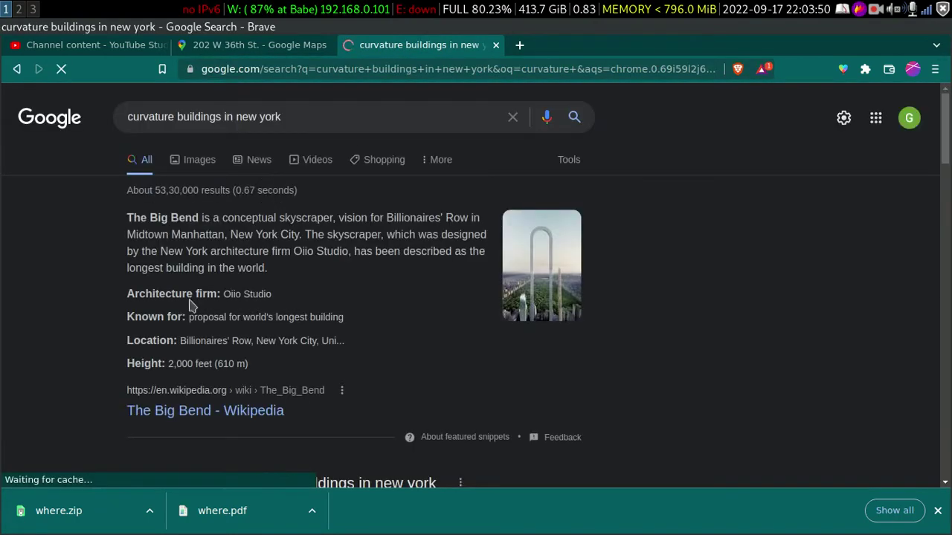
scroll(526, 310, "down", 1)
scroll(527, 311, "down", 8)
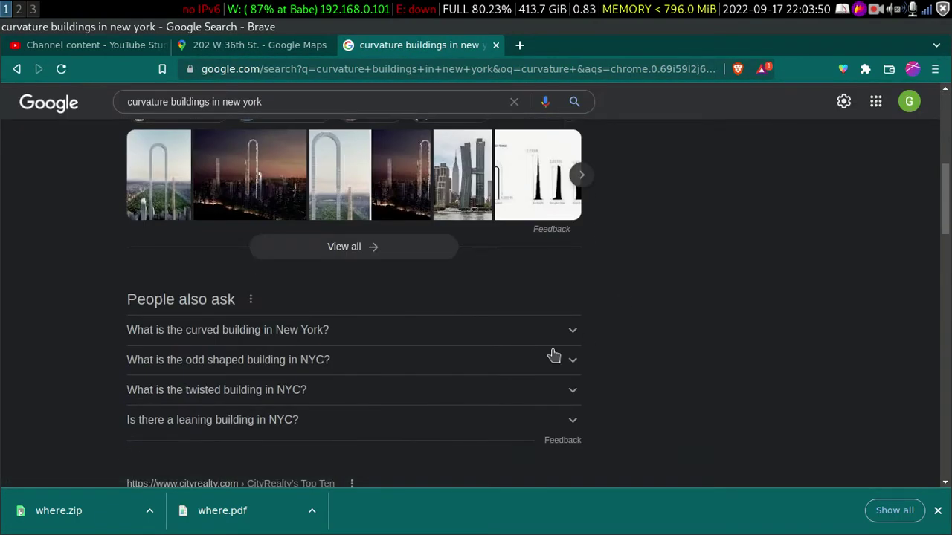
scroll(425, 272, "up", 10)
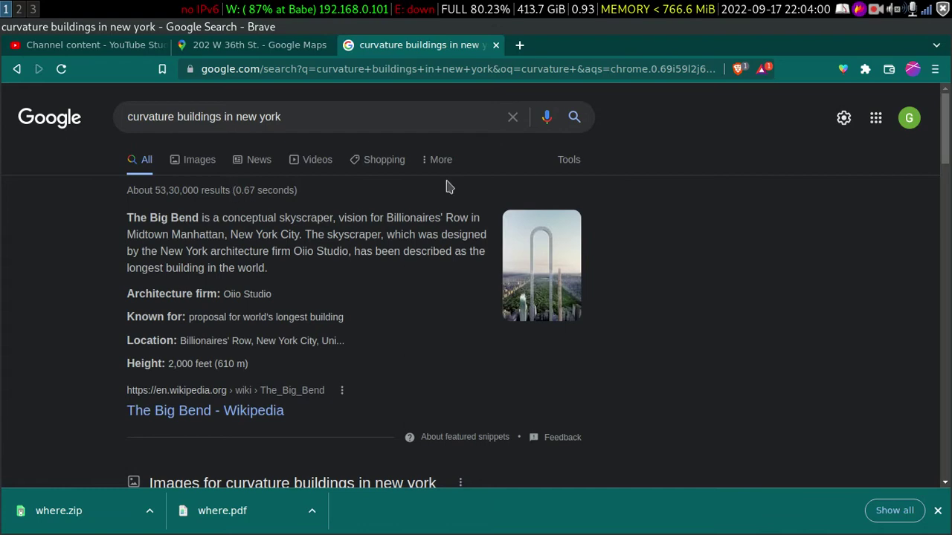
Browse the image results for a New York building resembling the curved tower in elliot.png, enlarging the page for detail.
left_click(200, 165)
scroll(361, 268, "down", 5)
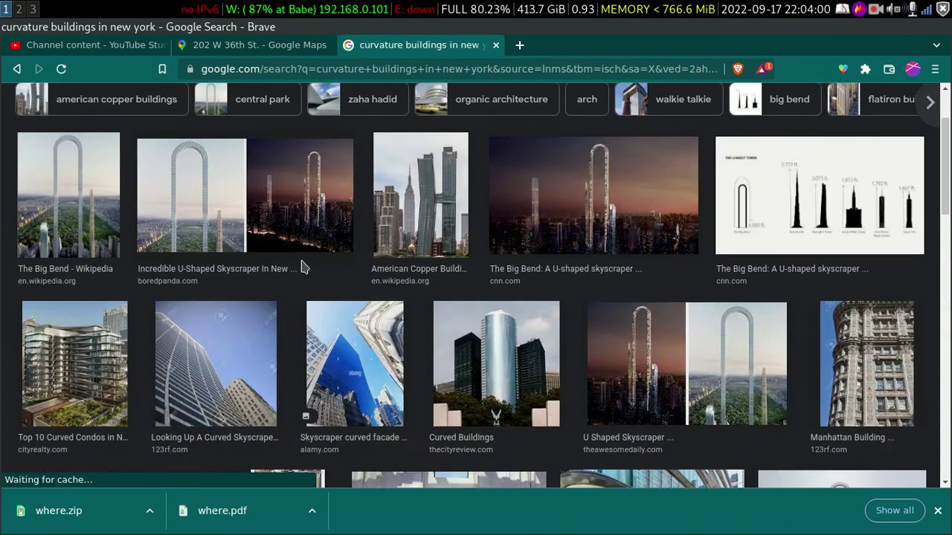
scroll(370, 283, "down", 8)
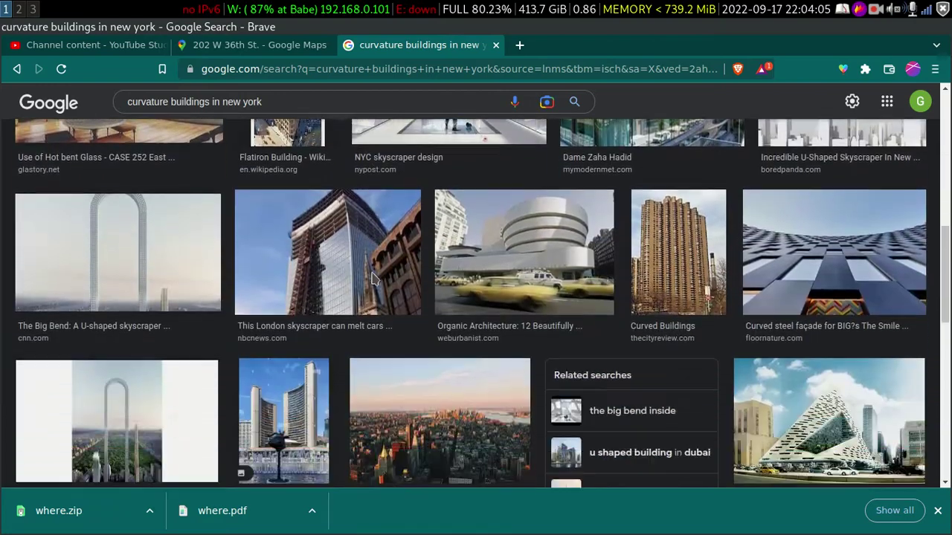
scroll(373, 278, "down", 15)
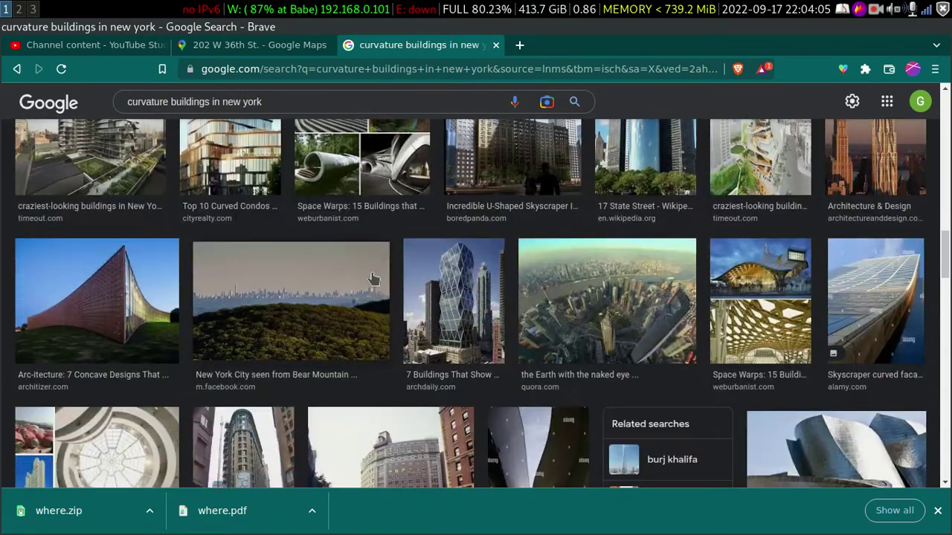
scroll(373, 279, "down", 6)
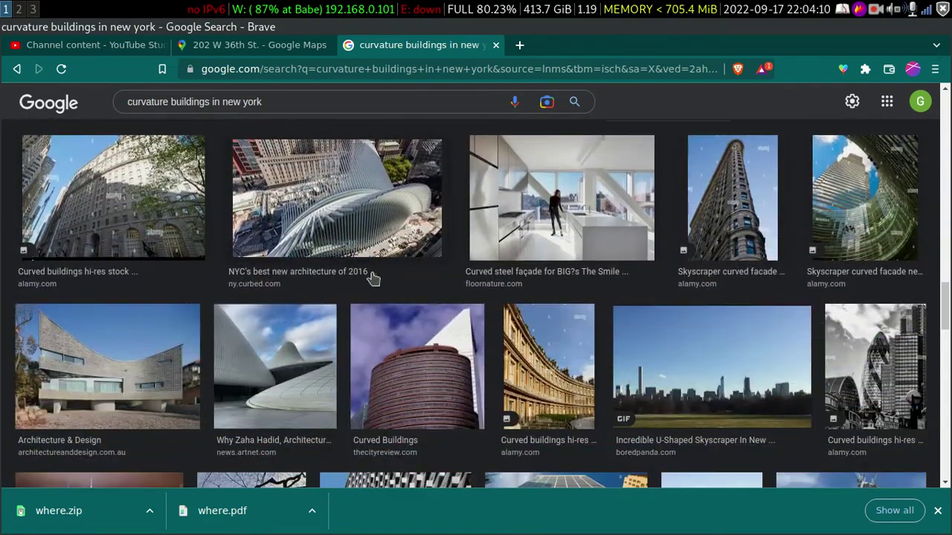
scroll(373, 278, "down", 3)
scroll(373, 278, "up", 3)
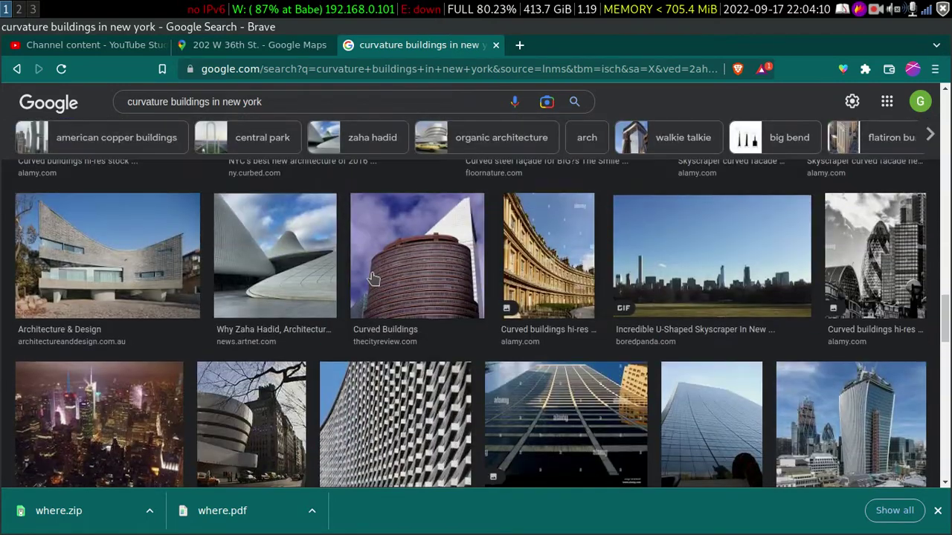
scroll(419, 352, "up", 2)
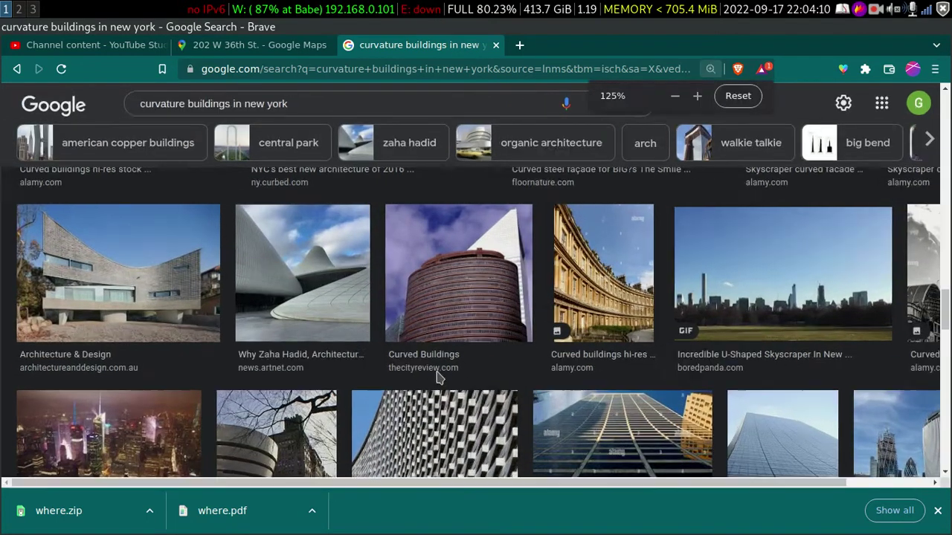
scroll(624, 377, "down", 2)
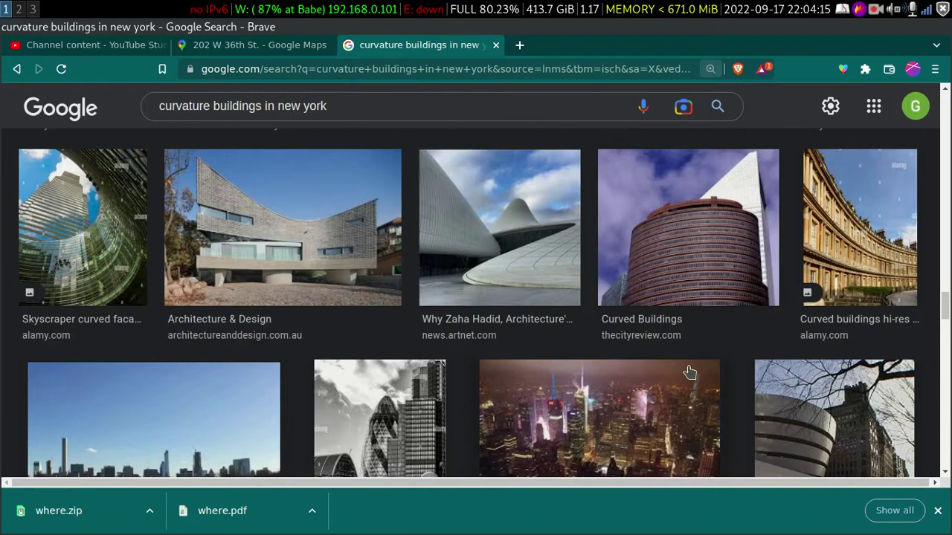
Open the thecityreview.com Curved Buildings article and find its photo of the round, red-banded tower.
left_click(671, 321)
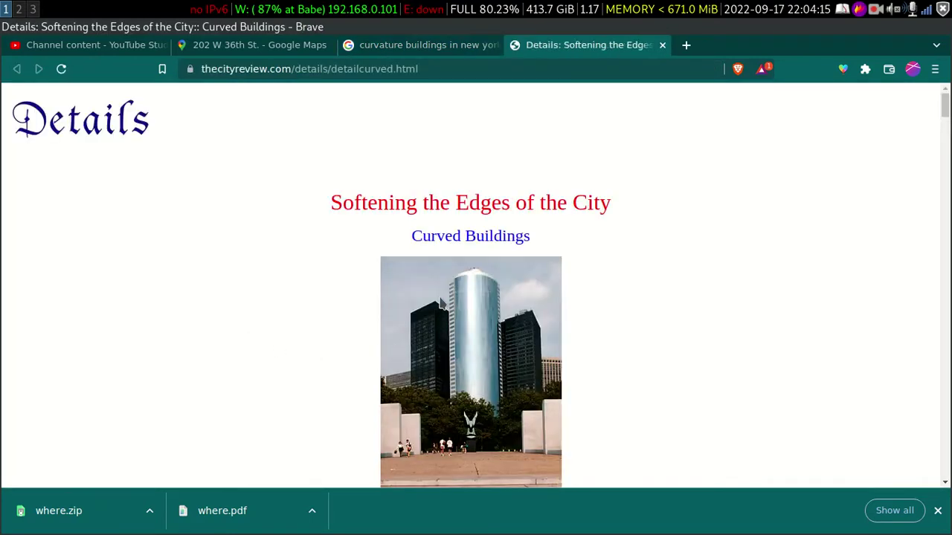
scroll(478, 282, "down", 10)
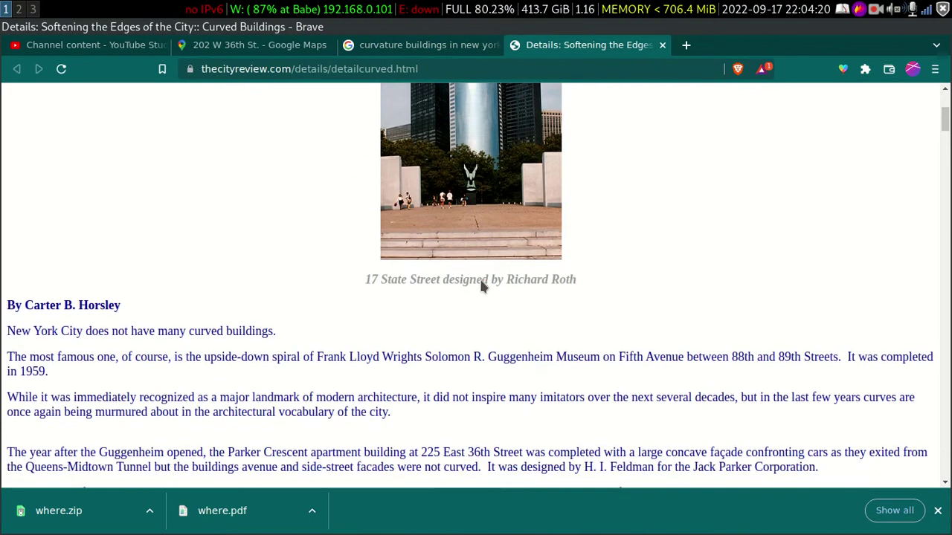
scroll(480, 290, "down", 15)
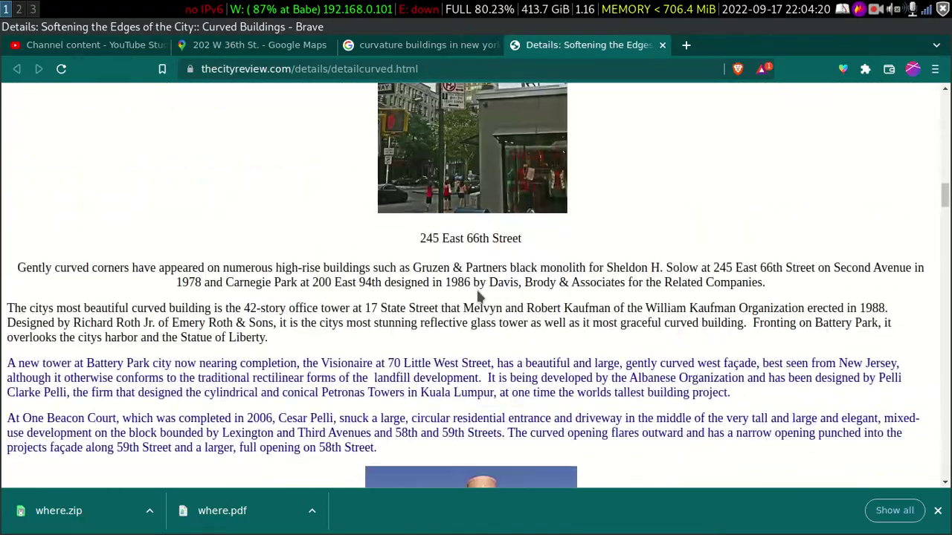
scroll(477, 293, "down", 15)
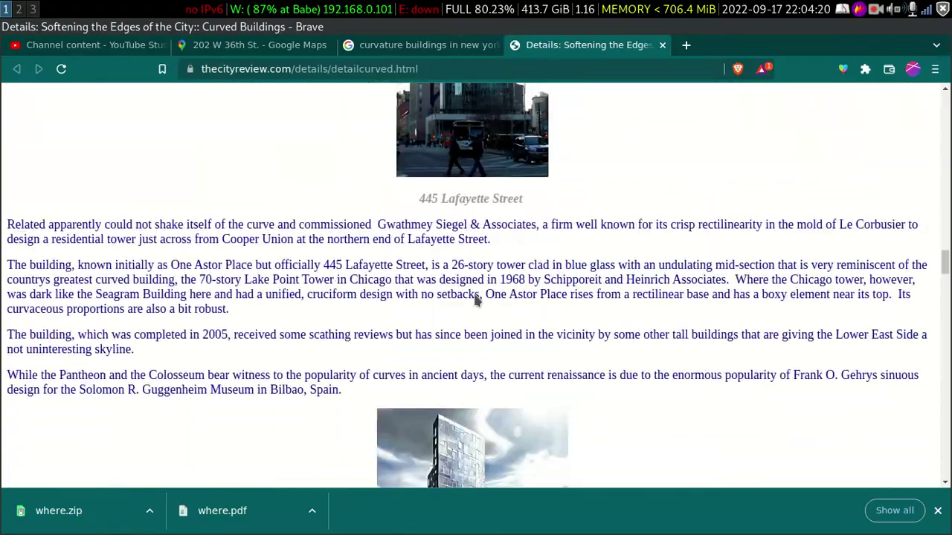
scroll(477, 301, "down", 15)
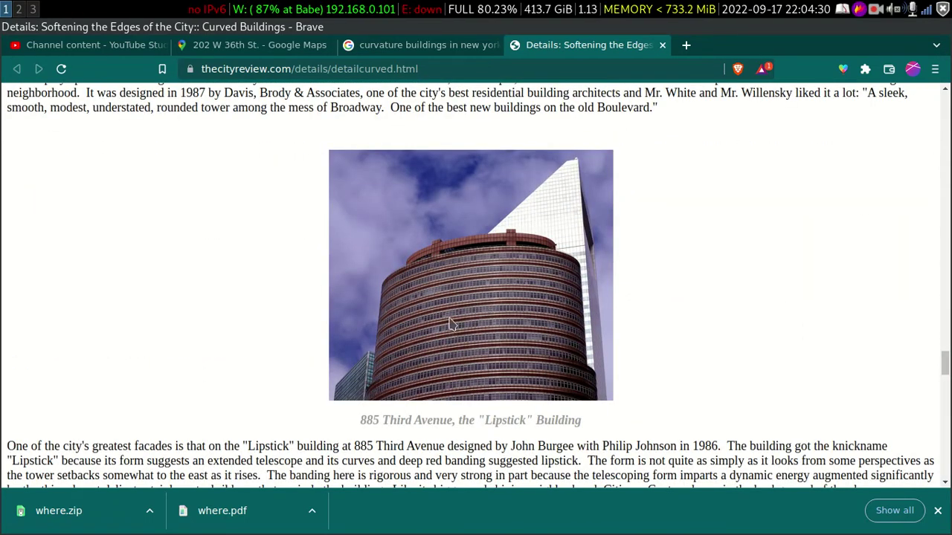
Compare the article's red-banded tower photo with the curved tower in elliot.png, and return to the article in Brave.
left_click(21, 8)
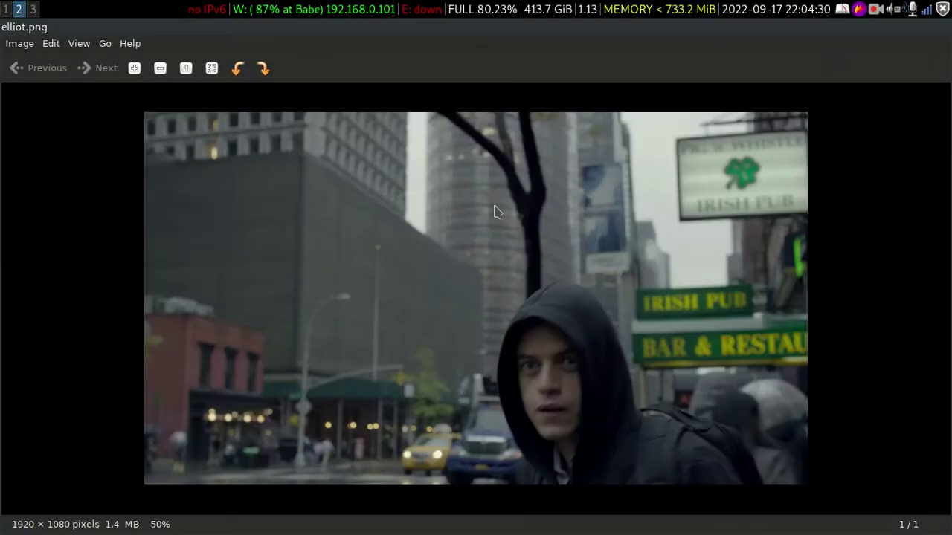
scroll(495, 211, "up", 4)
scroll(492, 214, "down", 6)
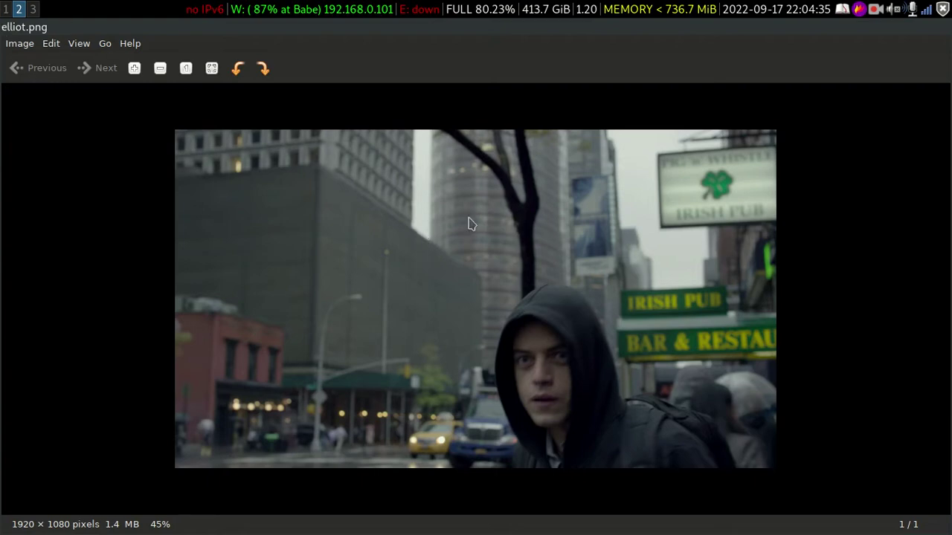
left_click(33, 9)
left_click(19, 9)
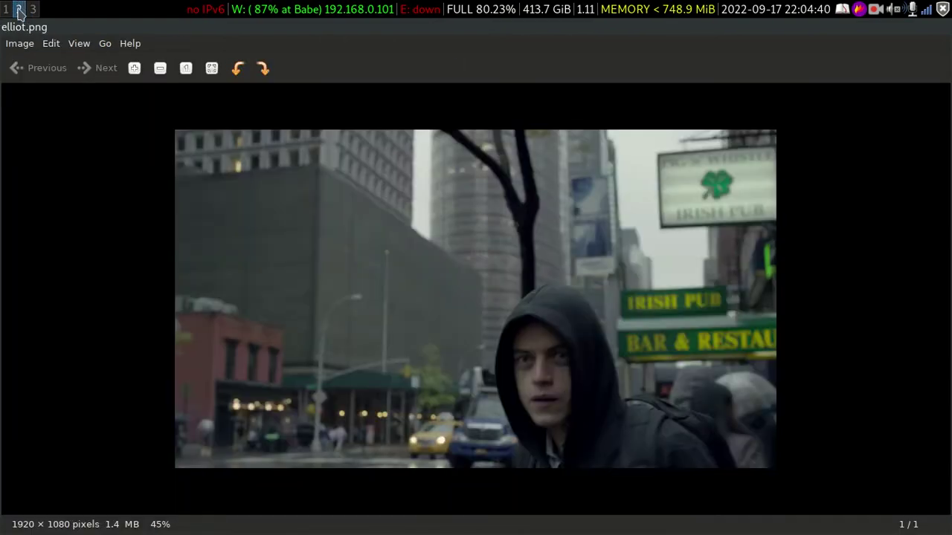
left_click(6, 9)
Copy the caption "885 Third Avenue, the "Lipstick" Building" below the red-banded tower photo.
scroll(503, 281, "up", 2)
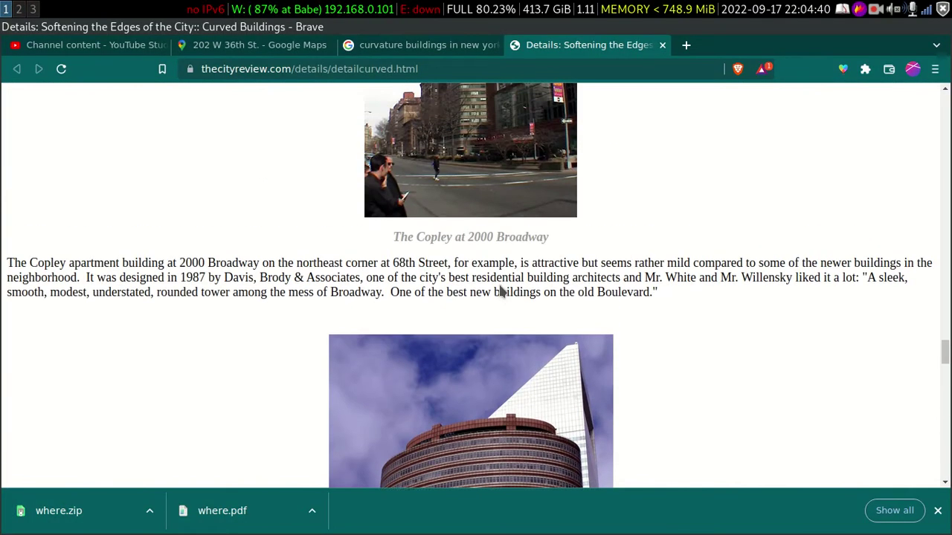
scroll(509, 294, "down", 2)
scroll(510, 295, "down", 3)
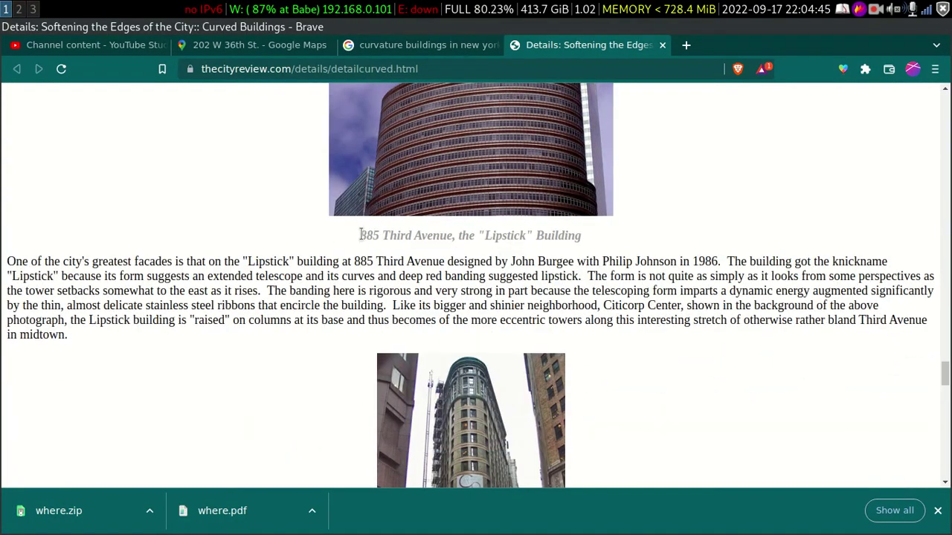
left_click_drag(360, 235, 604, 240)
key("ctrl+c")
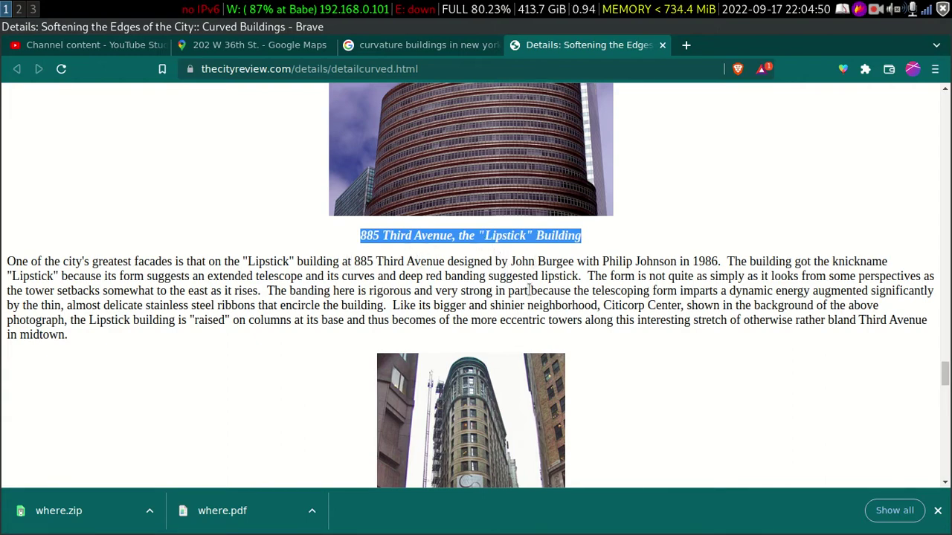
Leave Street View in Google Maps, search for the copied Lipstick Building caption, and inspect the surrounding blocks.
left_click(234, 53)
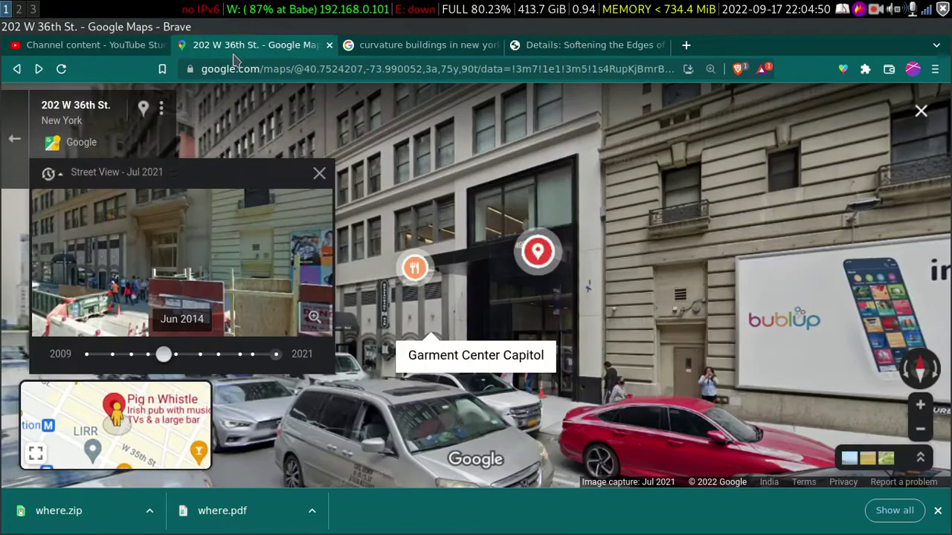
left_click(18, 70)
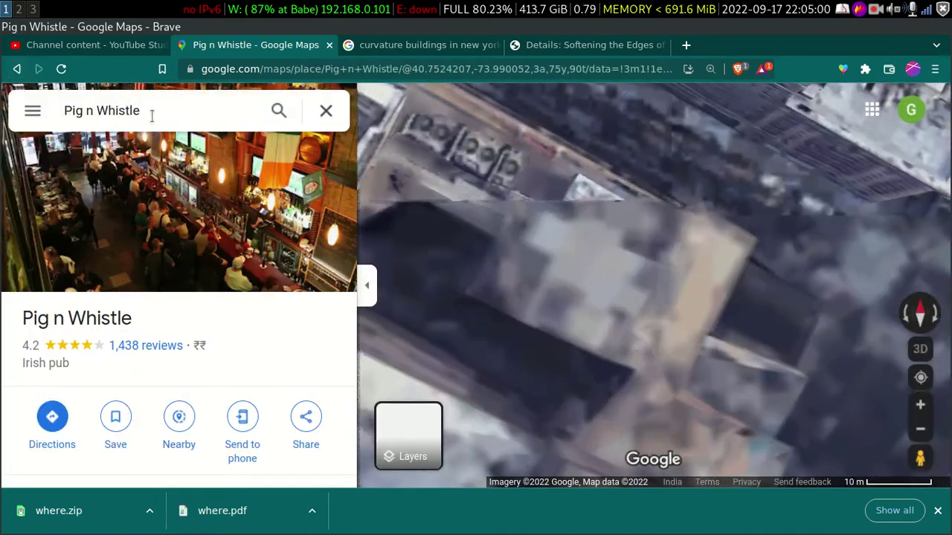
left_click(165, 110)
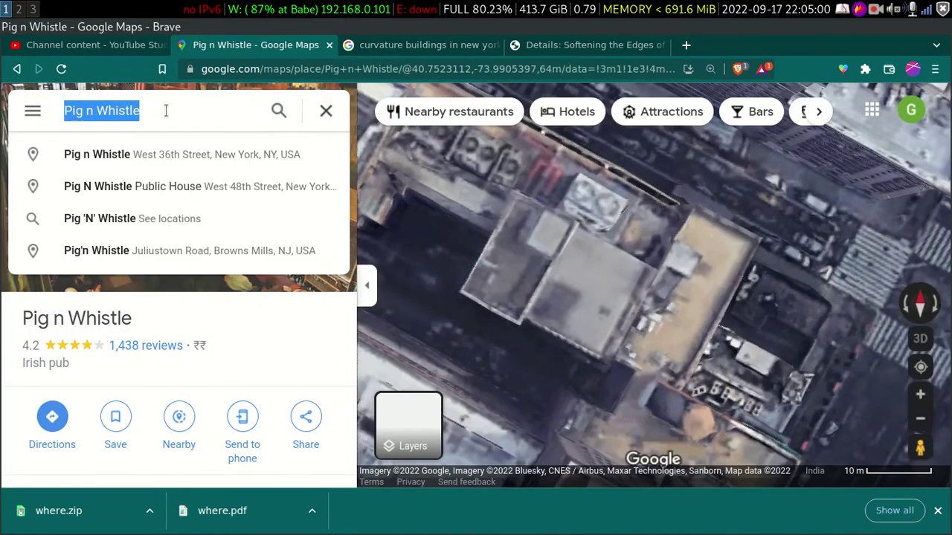
key("ctrl+v")
key("Return")
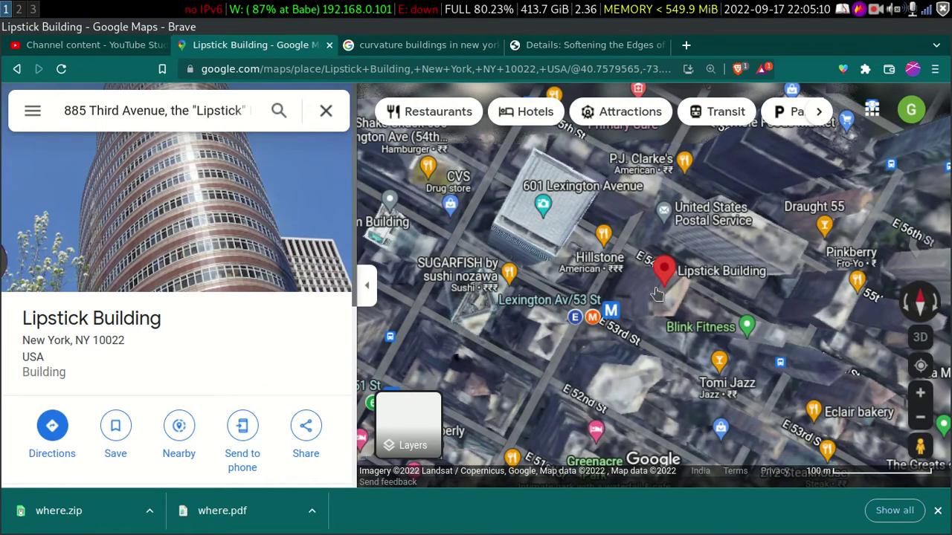
mouse_move(658, 294)
left_mouse_down()
mouse_move(610, 275)
mouse_move(591, 251)
left_mouse_up()
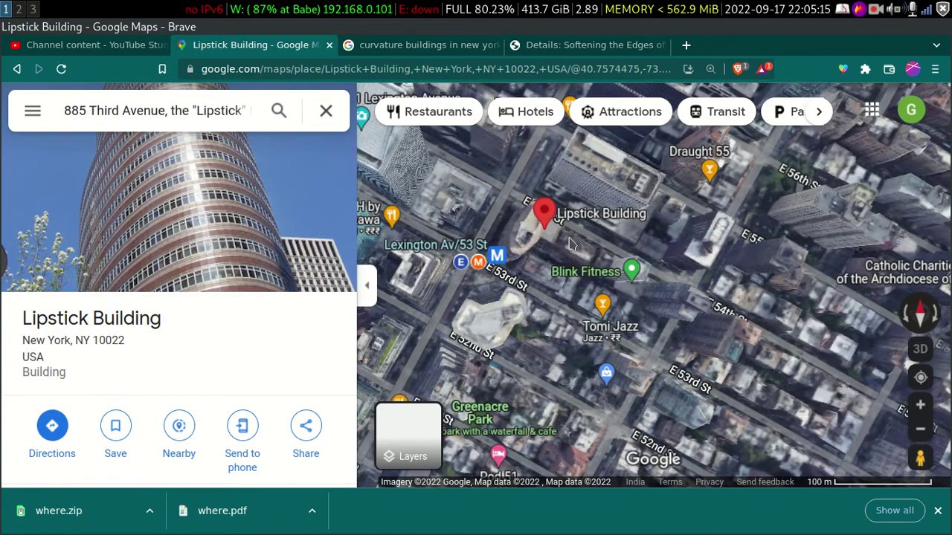
Close the two leftover research tabs and enter Street View on E 54th St beside the Lipstick Building, facing the opposite sidewalk.
scroll(571, 244, "up", 3)
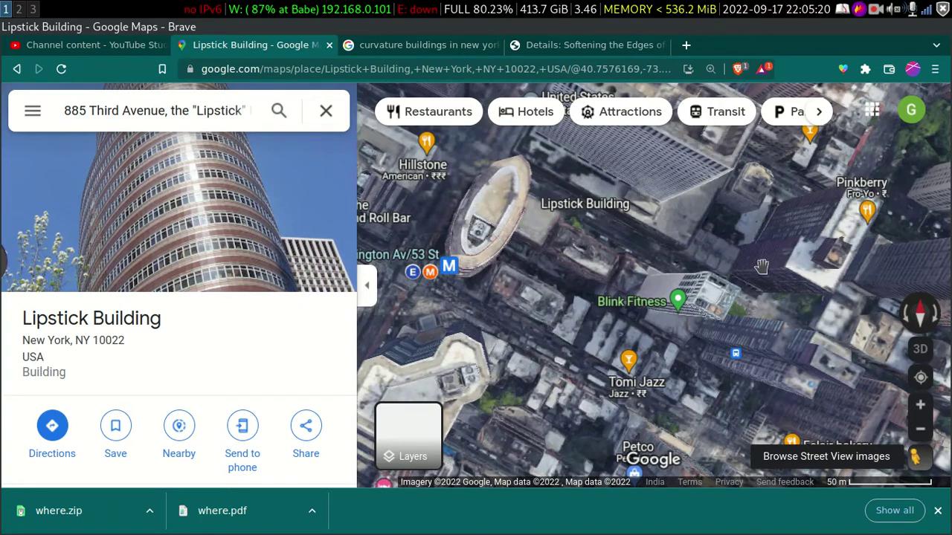
left_click(496, 45)
left_click(496, 46)
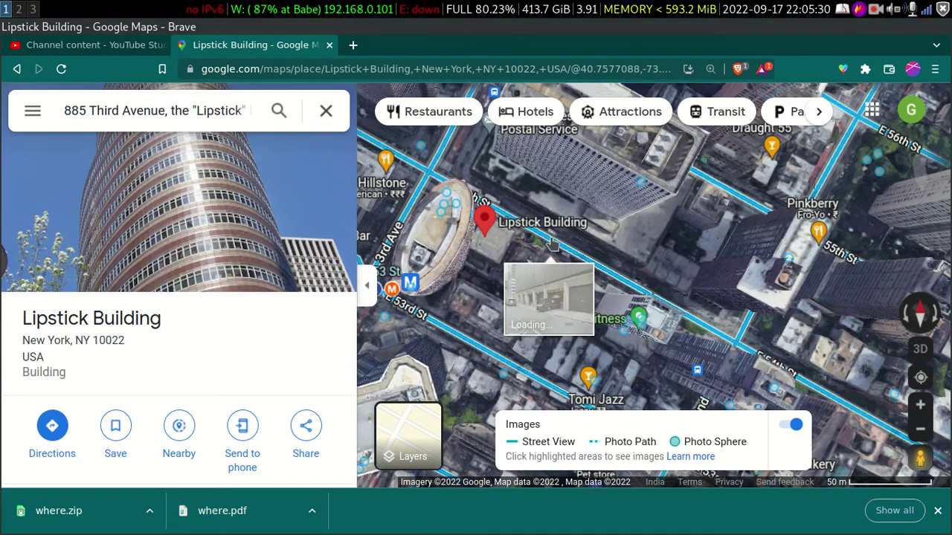
left_click(553, 242)
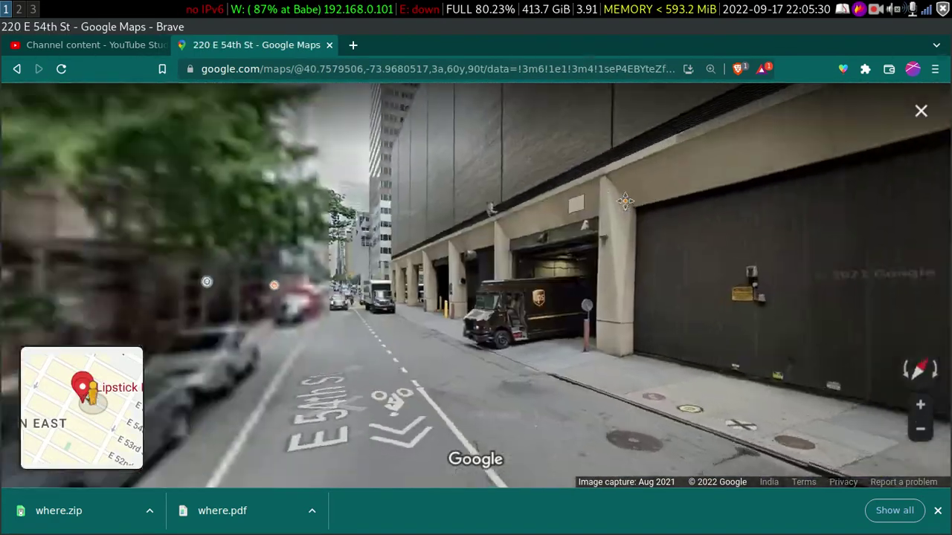
left_click_drag(625, 201, 240, 121)
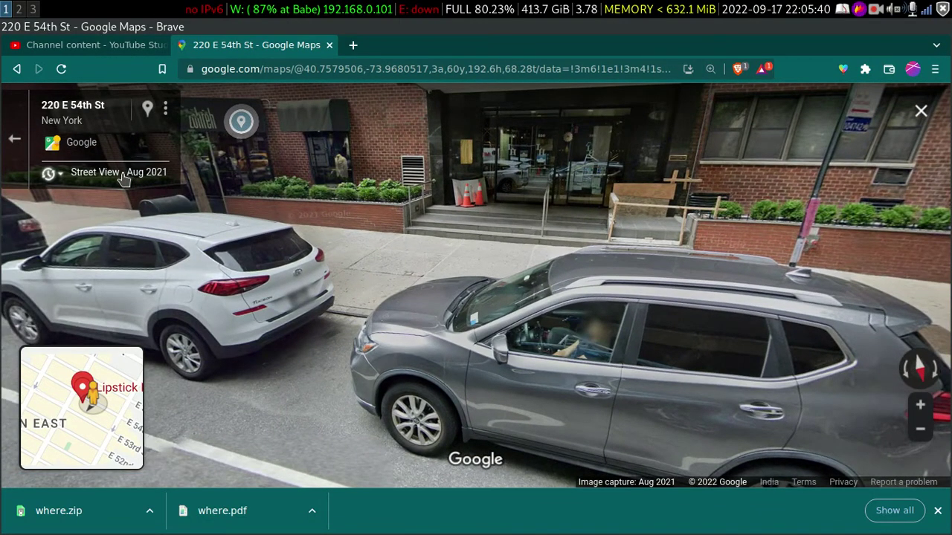
Switch the Street View imagery at 220 E 54th St to Aug 2015 and look up at the surrounding buildings.
left_click(113, 175)
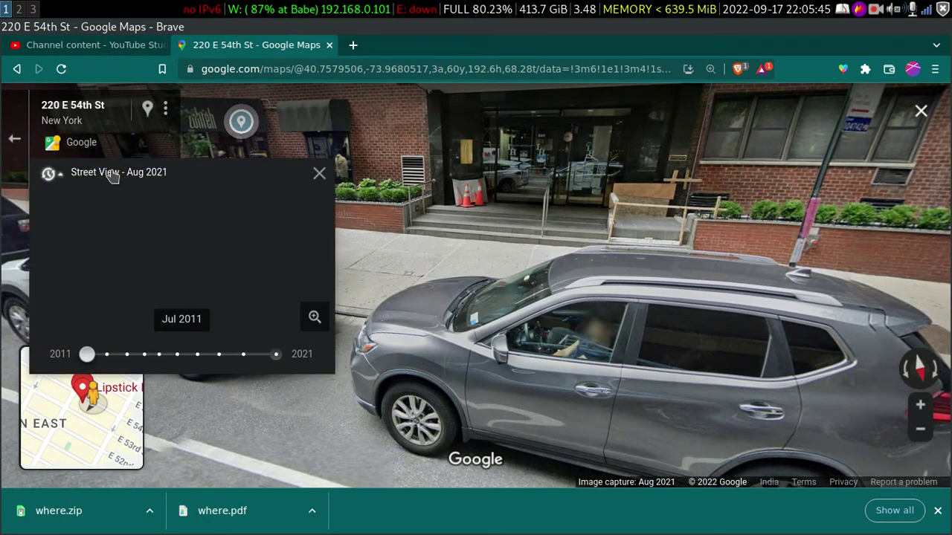
left_click(178, 356)
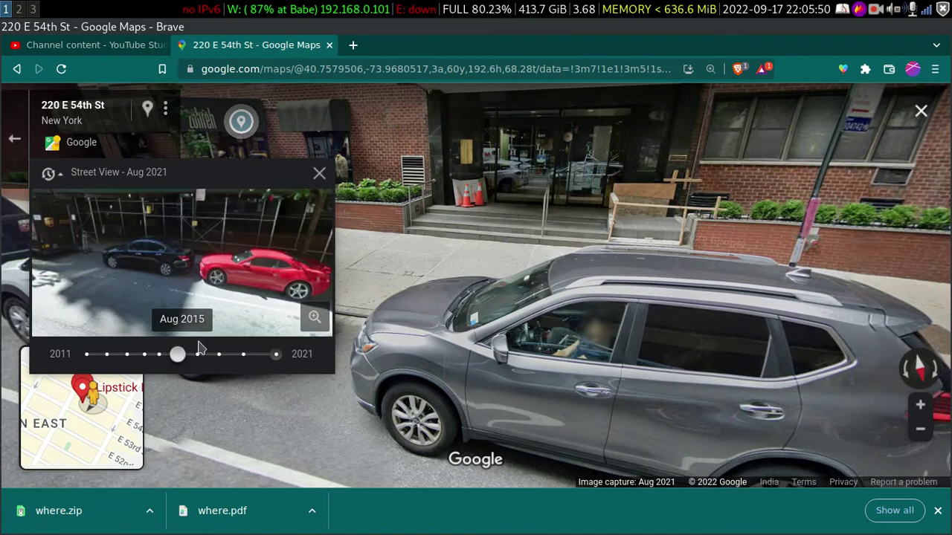
left_click(201, 268)
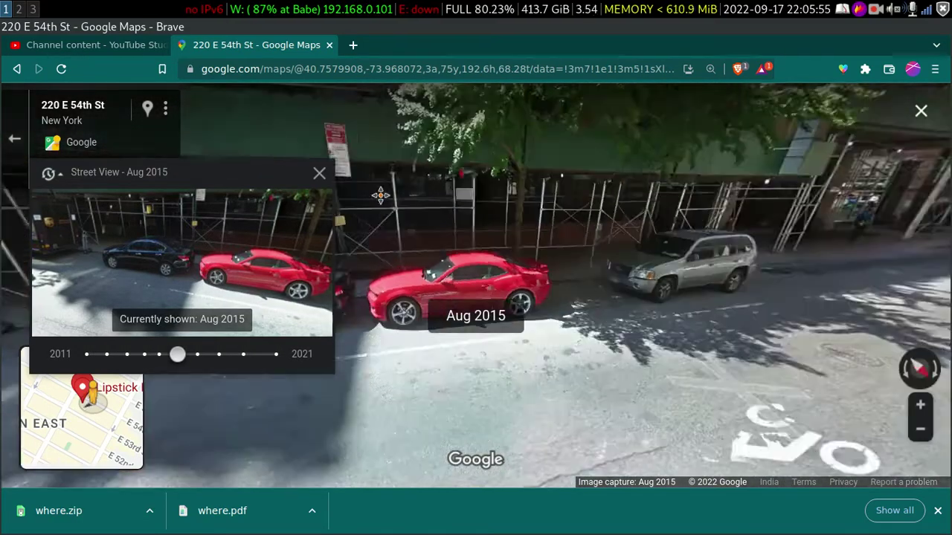
left_click_drag(380, 195, 649, 339)
Enlarge elliot.png, point out the dark windowless building with a red arrow in a screen capture, and discard the capture.
left_click(19, 9)
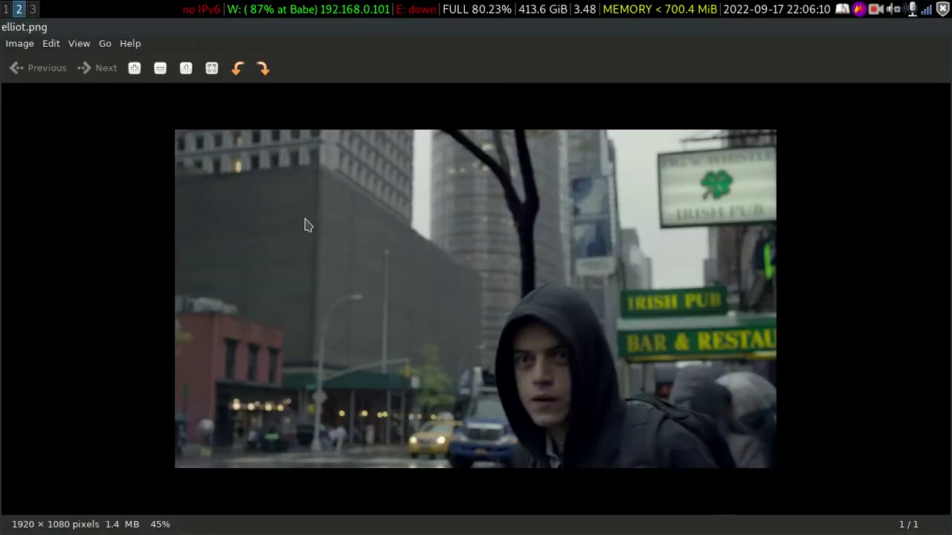
scroll(308, 225, "up", 3)
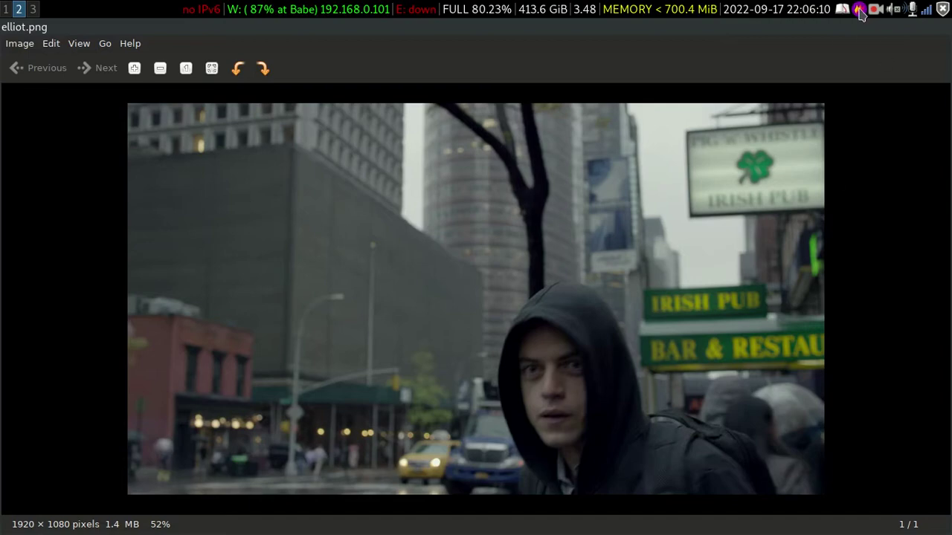
key("Print")
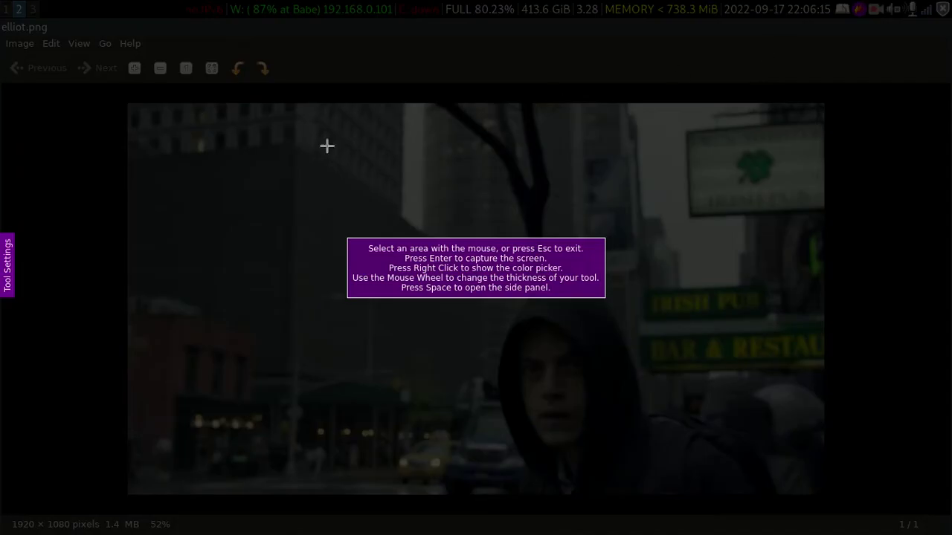
left_click_drag(133, 131, 577, 405)
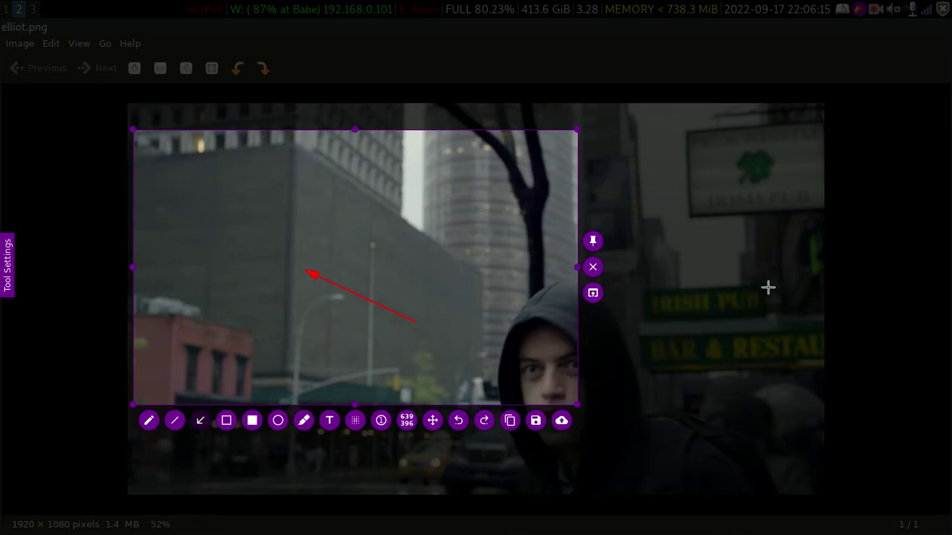
key("Escape")
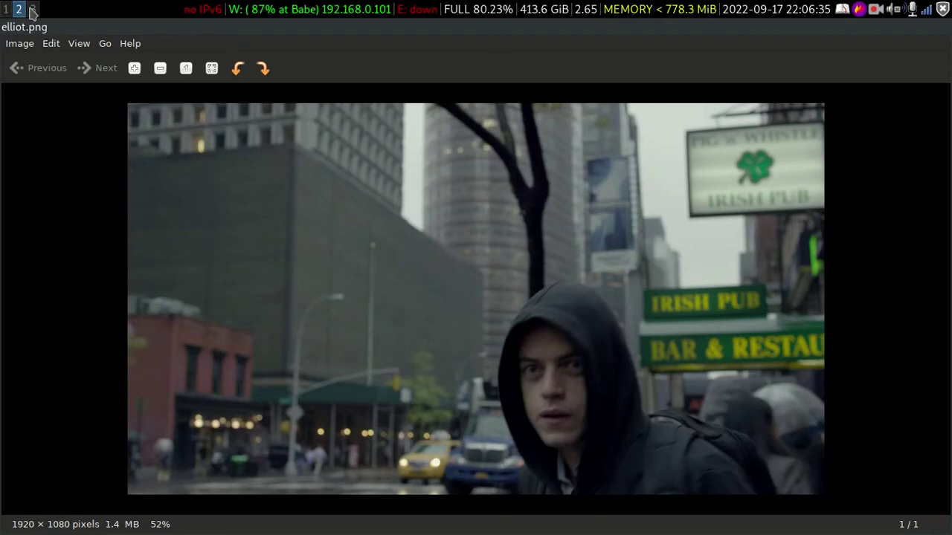
Return to Street View, advance along E 54th St to number 200, and examine the buildings on both sides of the street.
left_click(4, 8)
left_click_drag(527, 245, 602, 201)
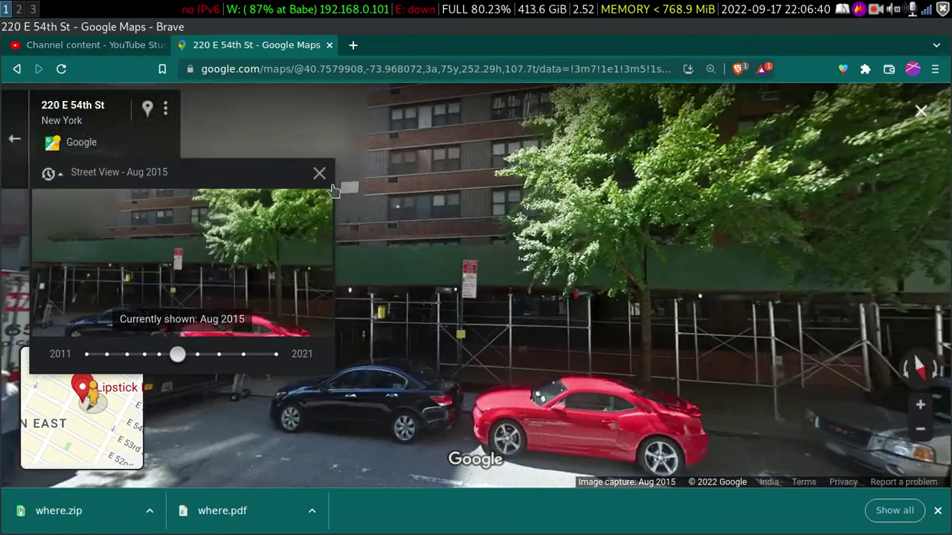
left_click_drag(419, 232, 600, 255)
left_click_drag(670, 224, 390, 272)
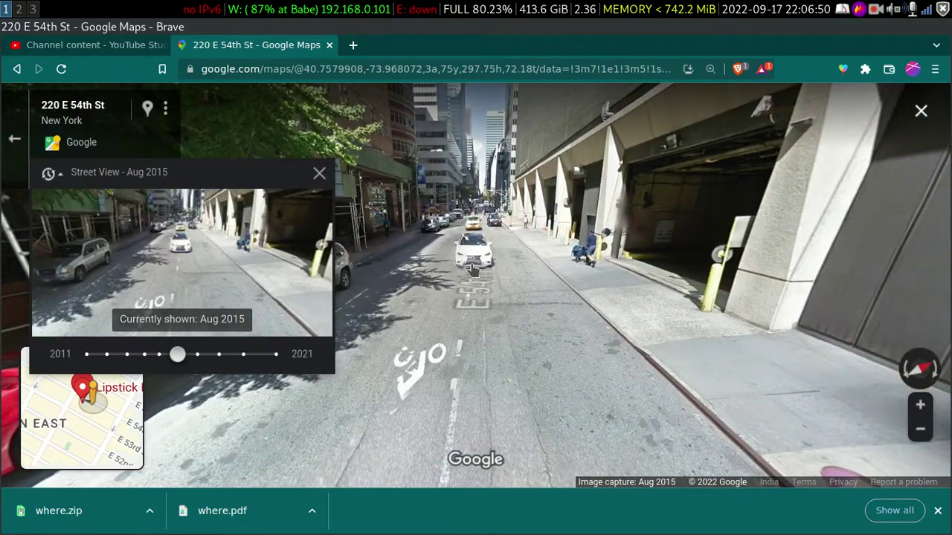
left_click(472, 271)
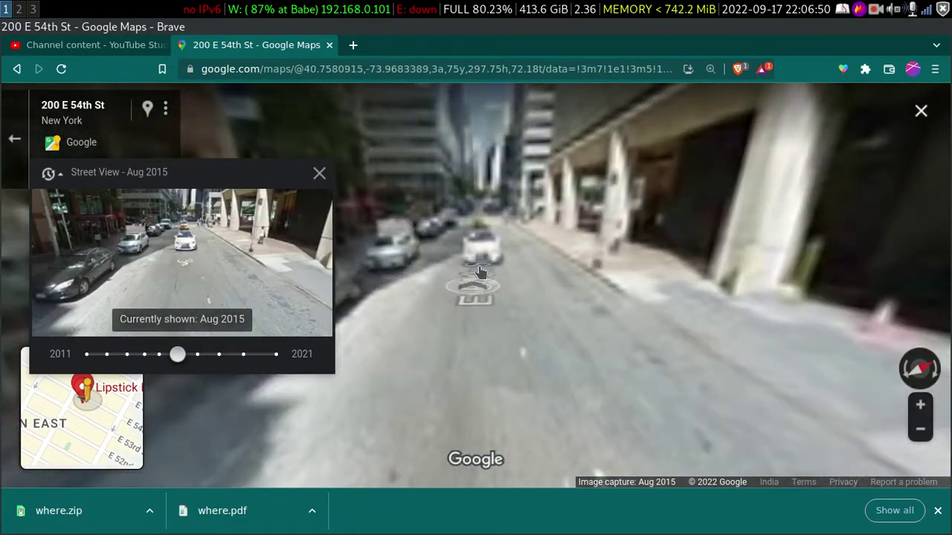
left_click(480, 253)
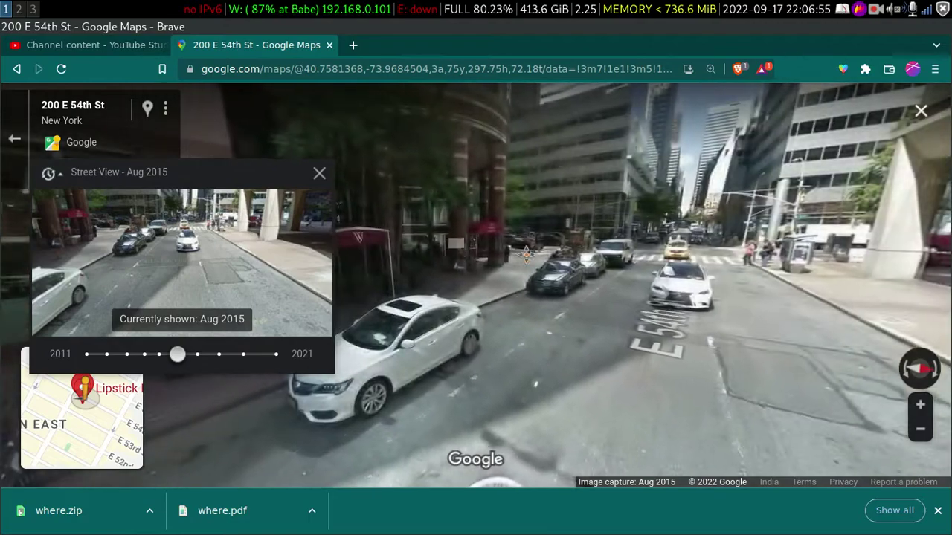
left_click(525, 254)
left_click_drag(446, 251, 606, 435)
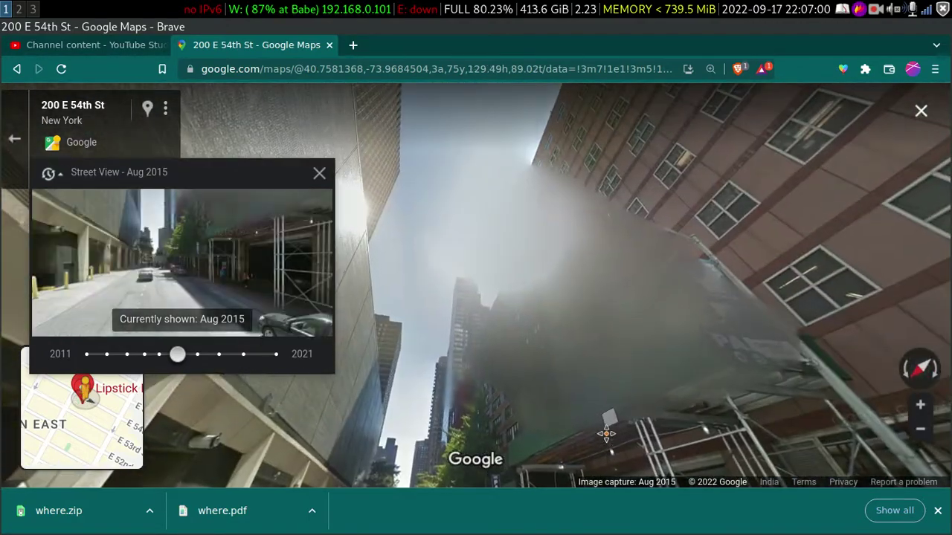
left_click(606, 435)
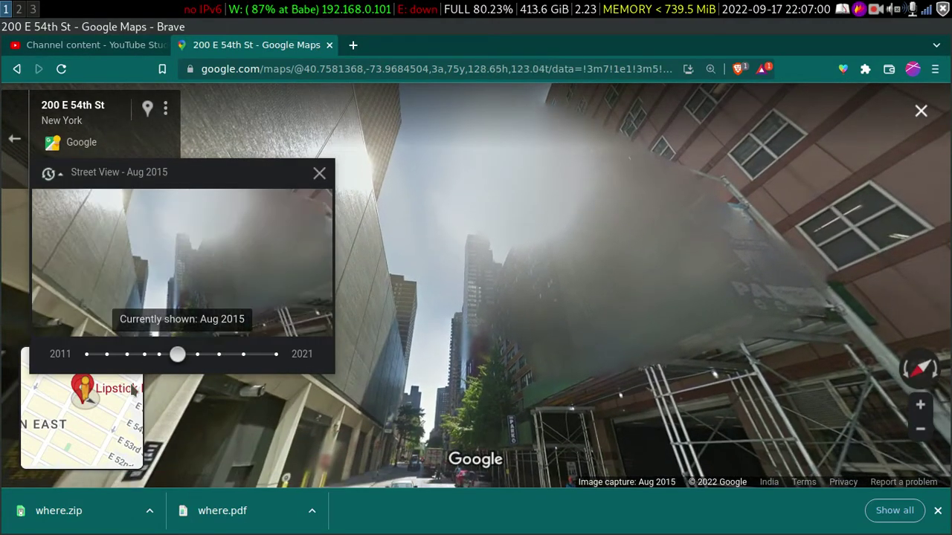
Switch the imagery at 200 E 54th St to Sep 2016 and compare its curved tower with the one in elliot.png.
left_click(198, 356)
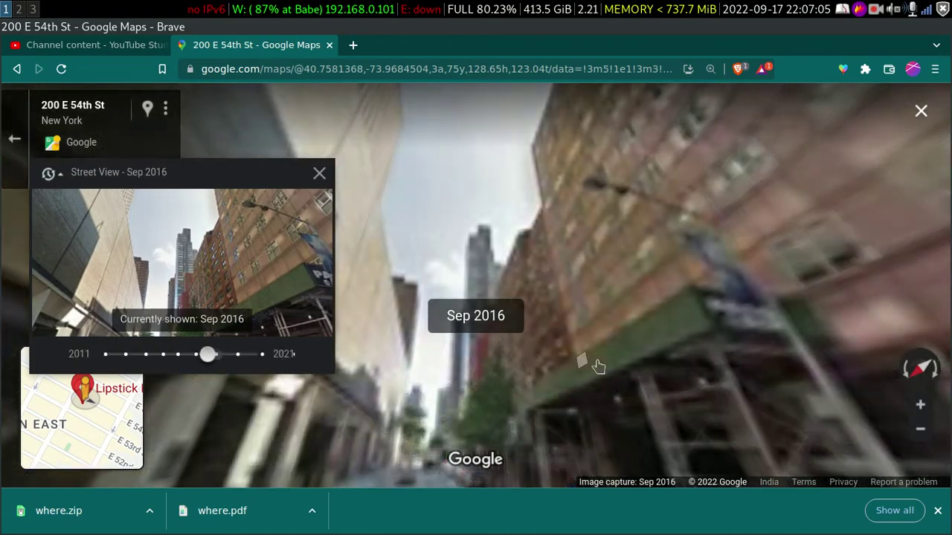
left_click_drag(599, 367, 395, 297)
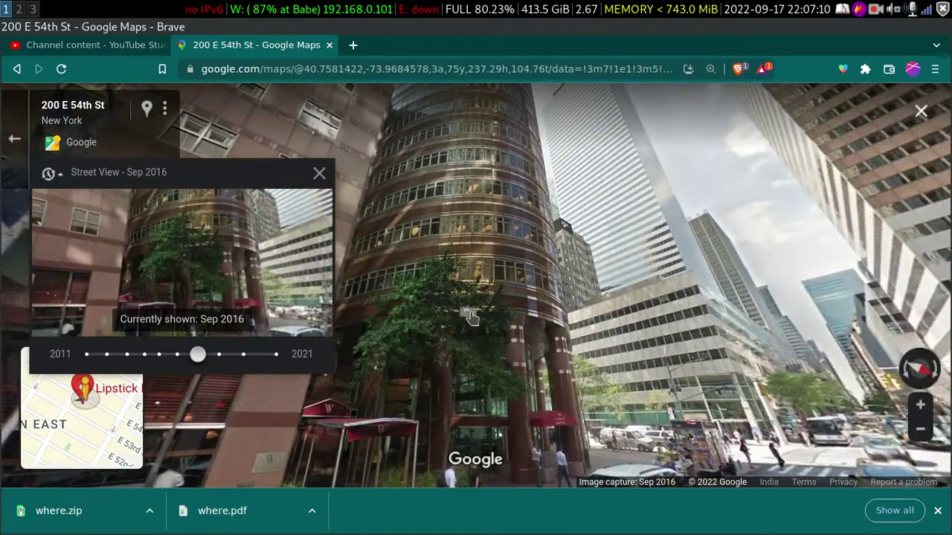
left_click(20, 8)
scroll(429, 294, "down", 5)
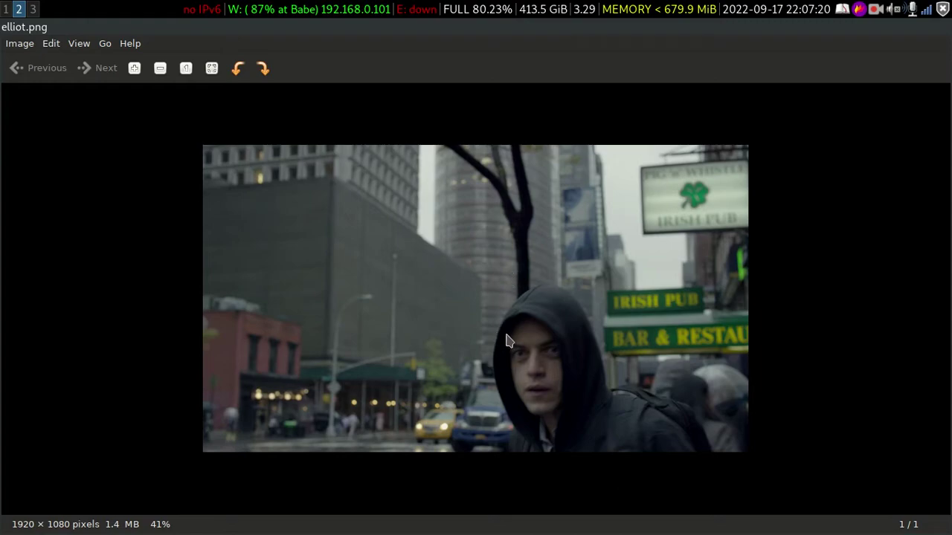
left_click(5, 8)
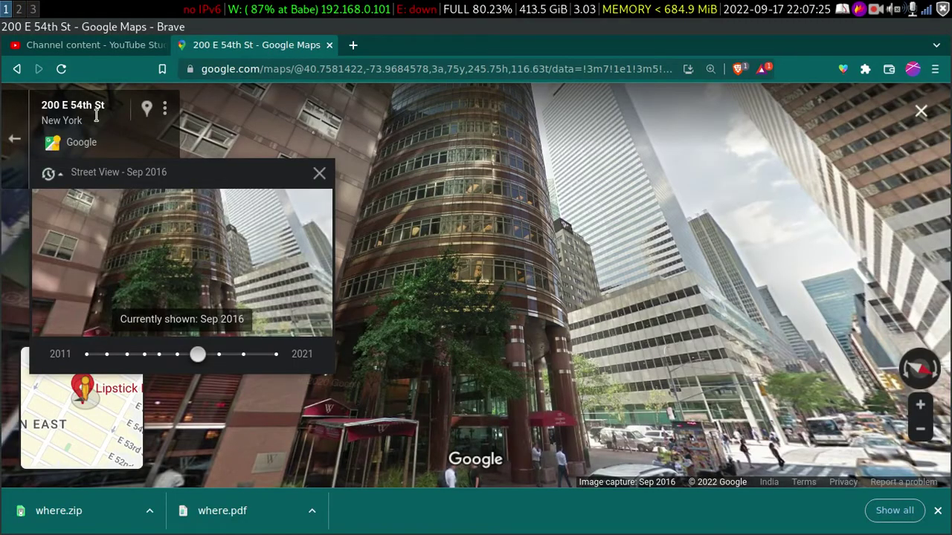
Advance along E 54th St across 3rd Ave to number 187 and turn back to face the Lipstick Building.
left_click(529, 320)
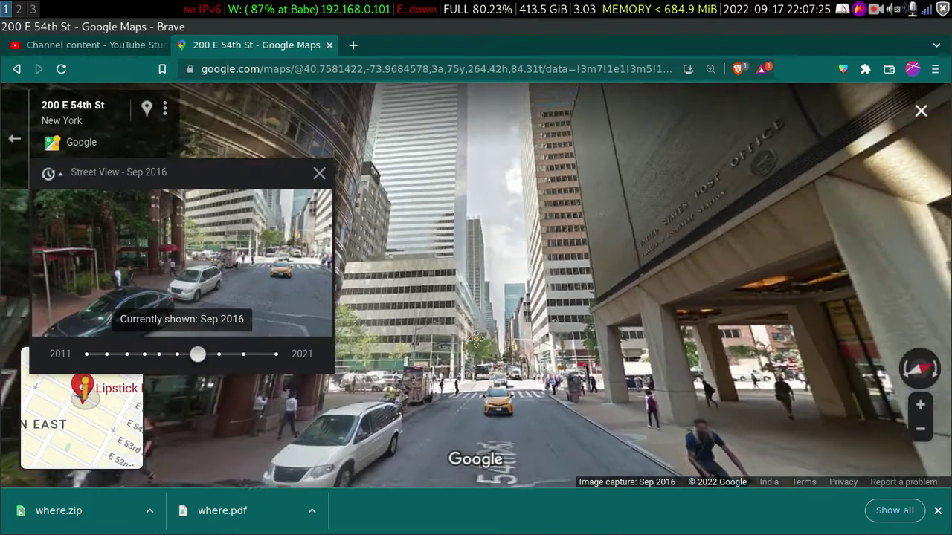
left_click_drag(475, 340, 702, 276)
left_click(603, 312)
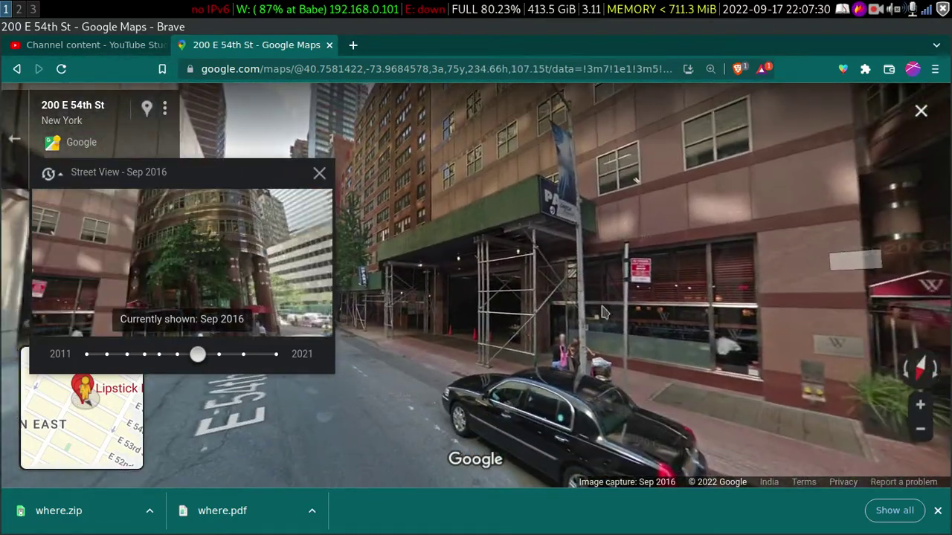
left_click(603, 312)
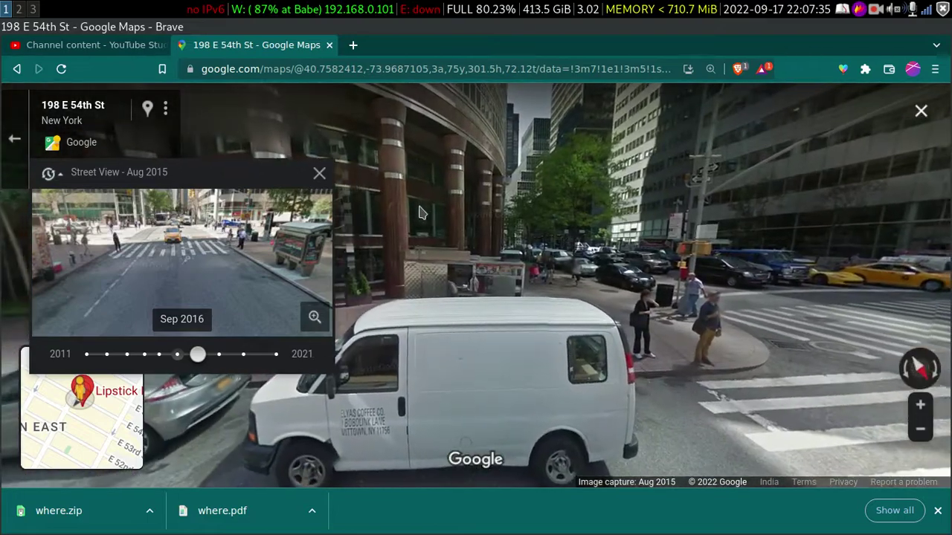
left_click_drag(418, 214, 595, 233)
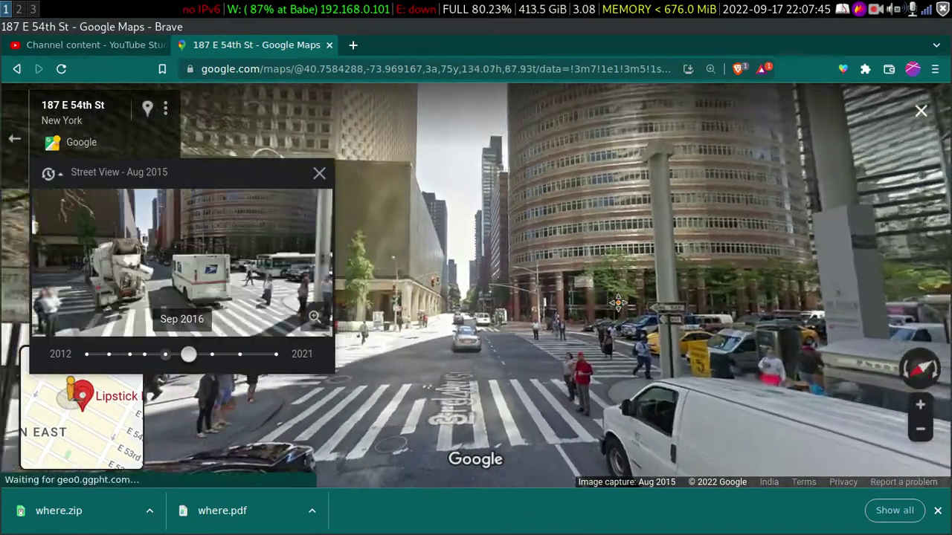
Compare the windowless block and curved tower seen from 187 E 54th St with the buildings in elliot.png.
key("Up")
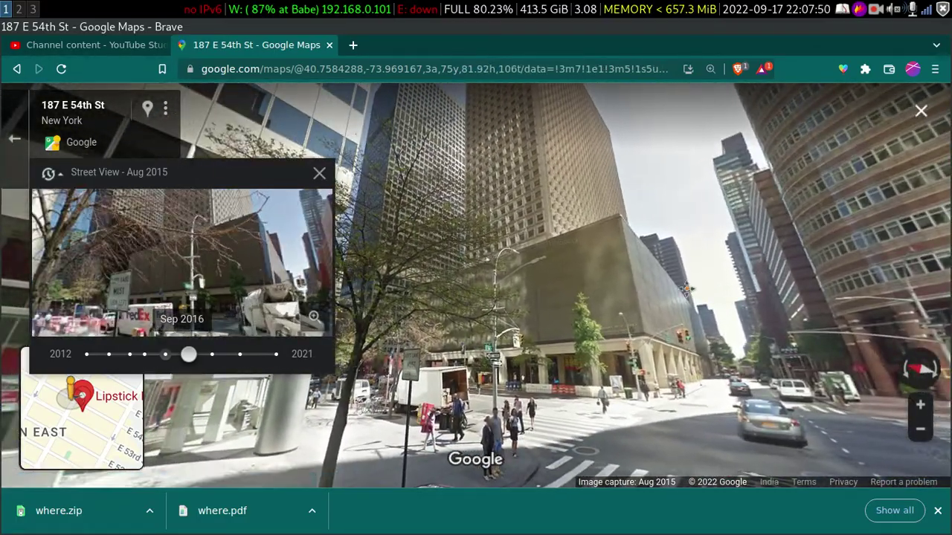
key("Up")
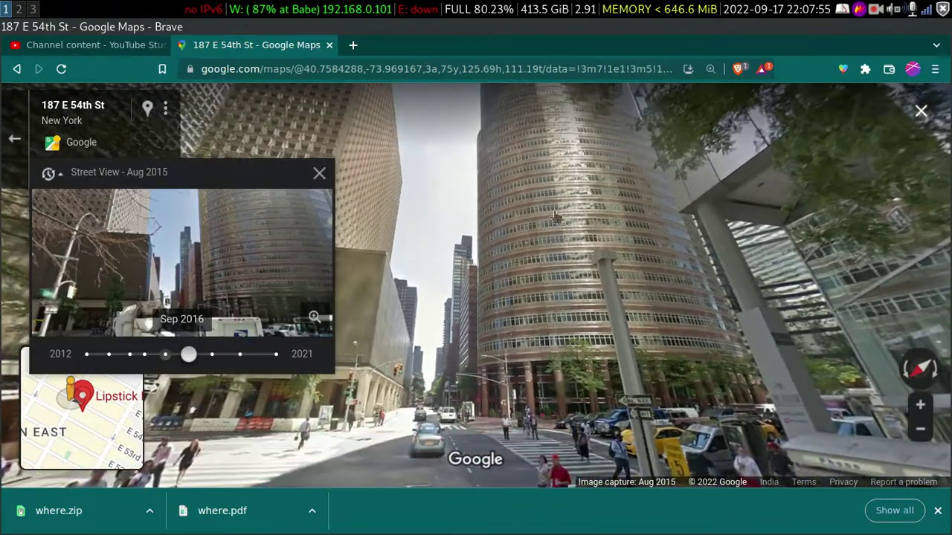
left_click_drag(556, 216, 522, 218)
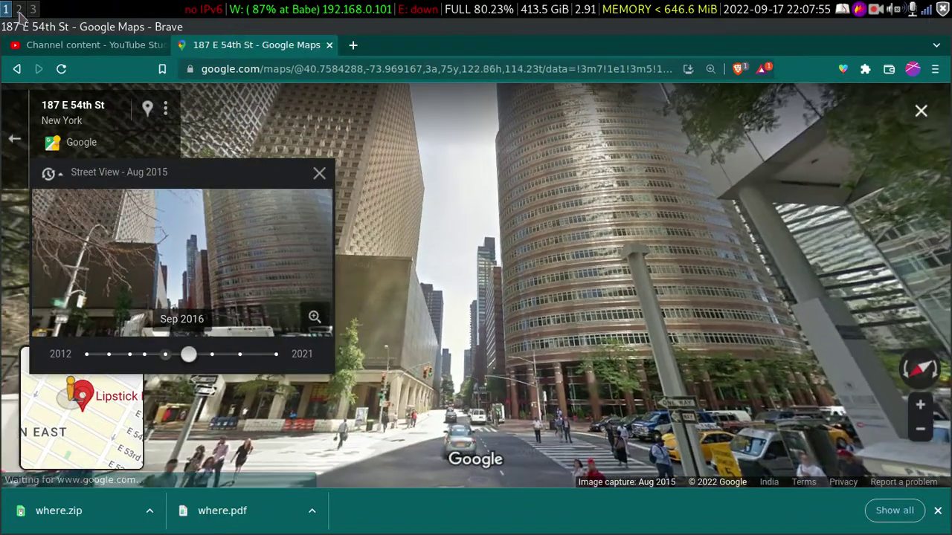
key("super+2")
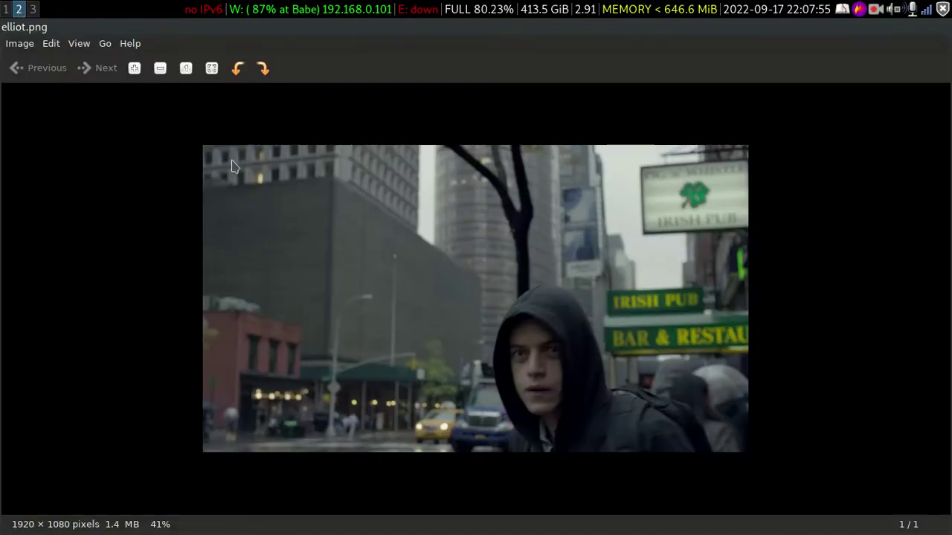
left_click(5, 9)
Move from 187 E 54th St onto 3rd Ave and follow the avenue away from the Lipstick Building to 909 3rd Ave.
left_click(383, 256)
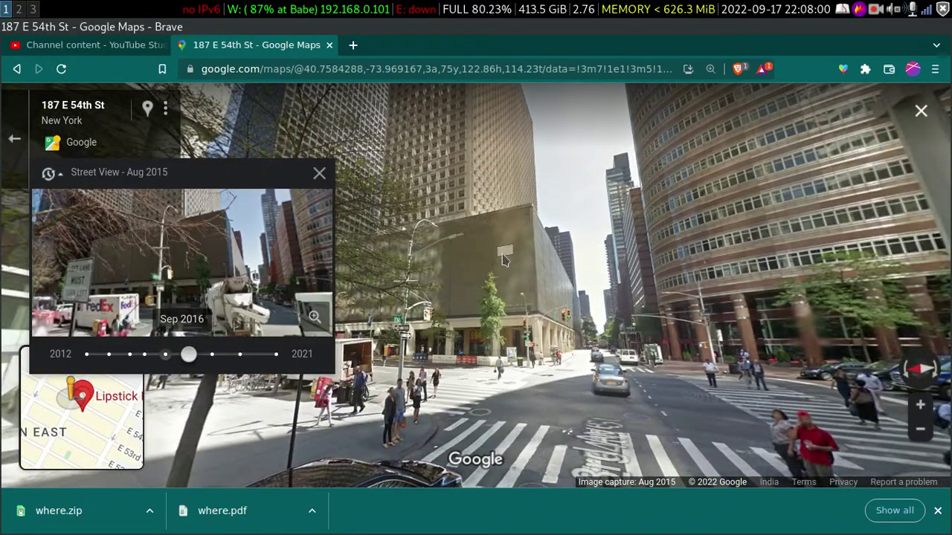
left_click(612, 285)
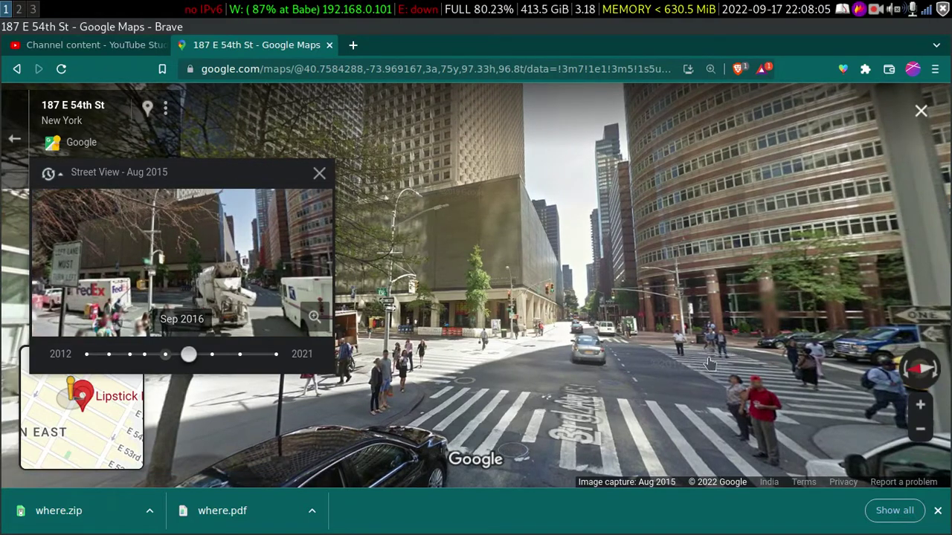
left_click(574, 360)
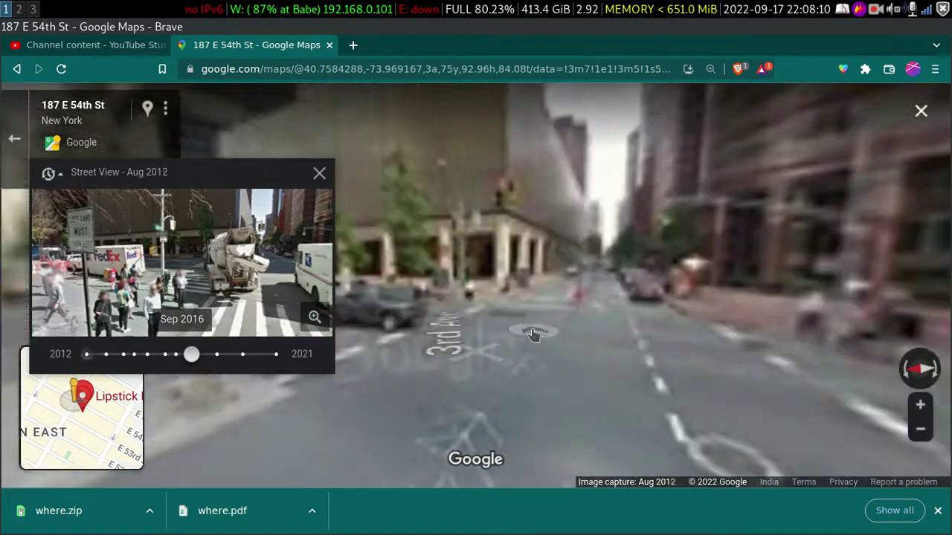
left_click(533, 334)
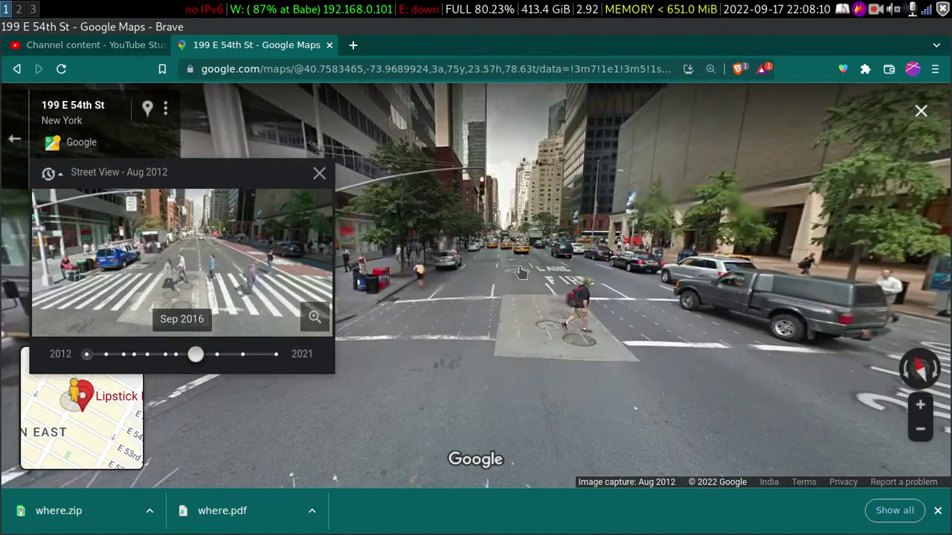
left_click(527, 267)
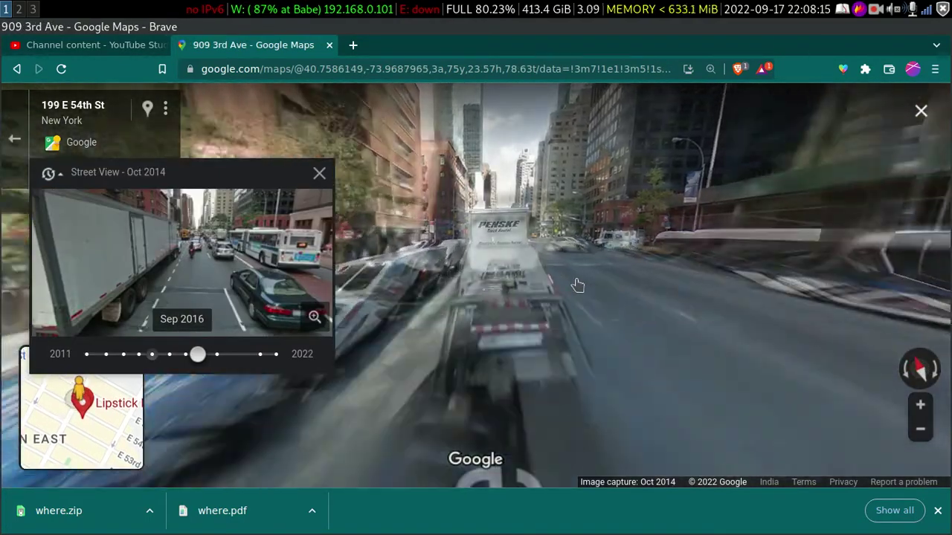
Advance along 3rd Ave to number 906 and look back at the Lipstick Building and the windowless block.
left_click(578, 286)
left_click(581, 243)
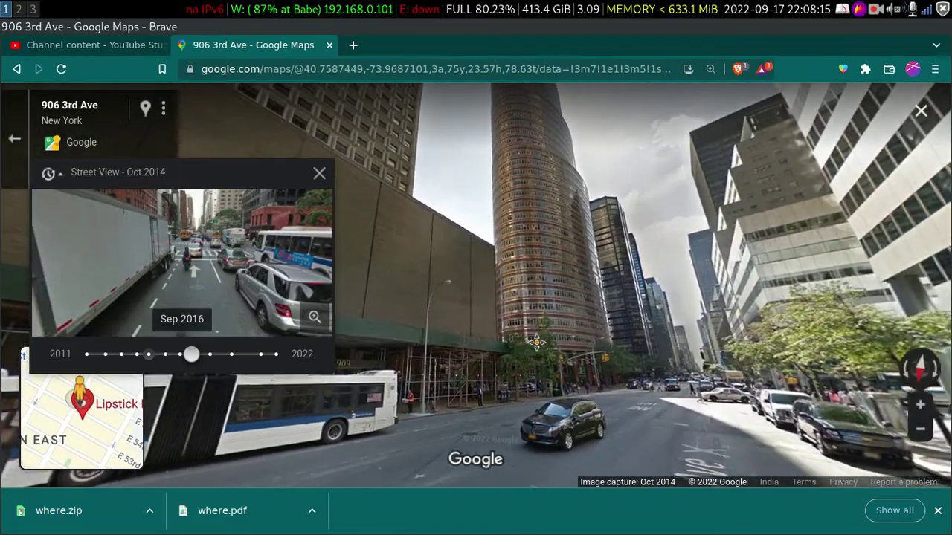
left_click_drag(574, 322, 601, 245)
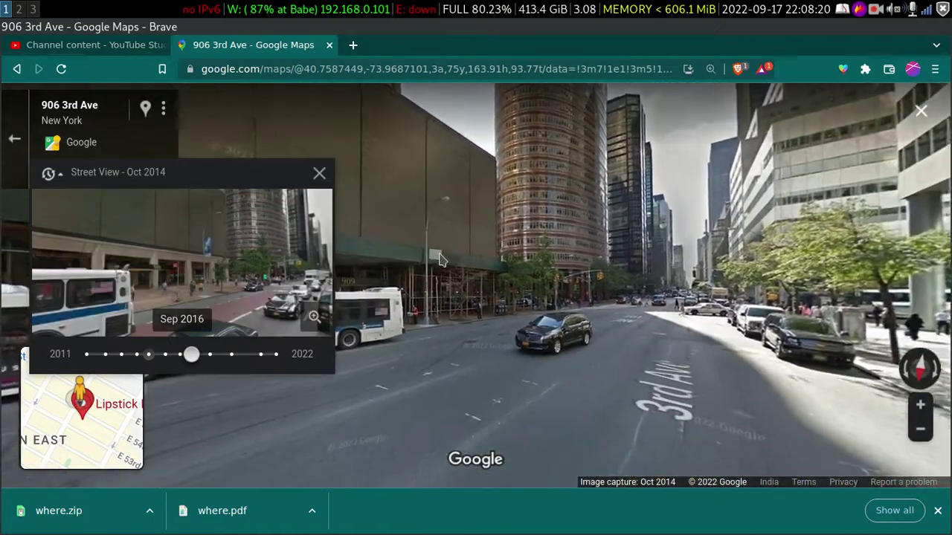
left_click(439, 259)
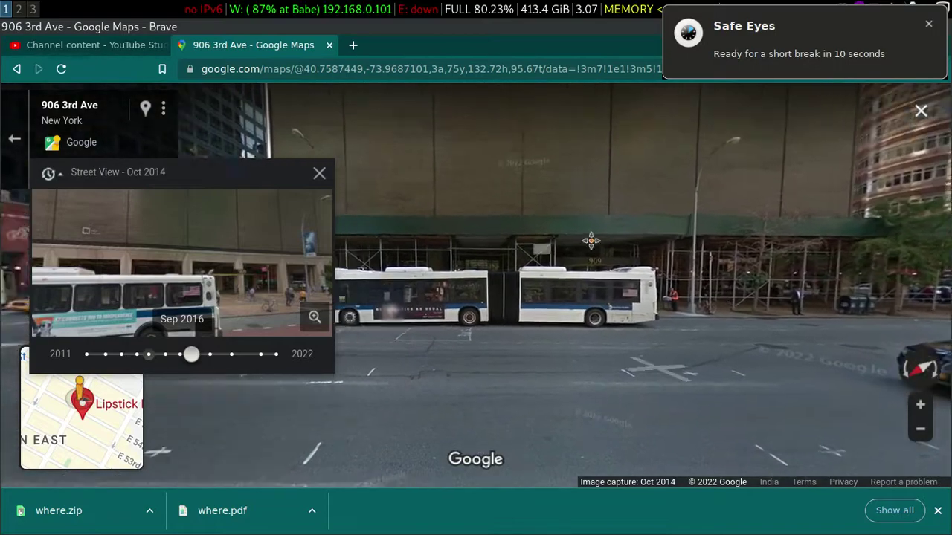
left_click_drag(590, 240, 665, 212)
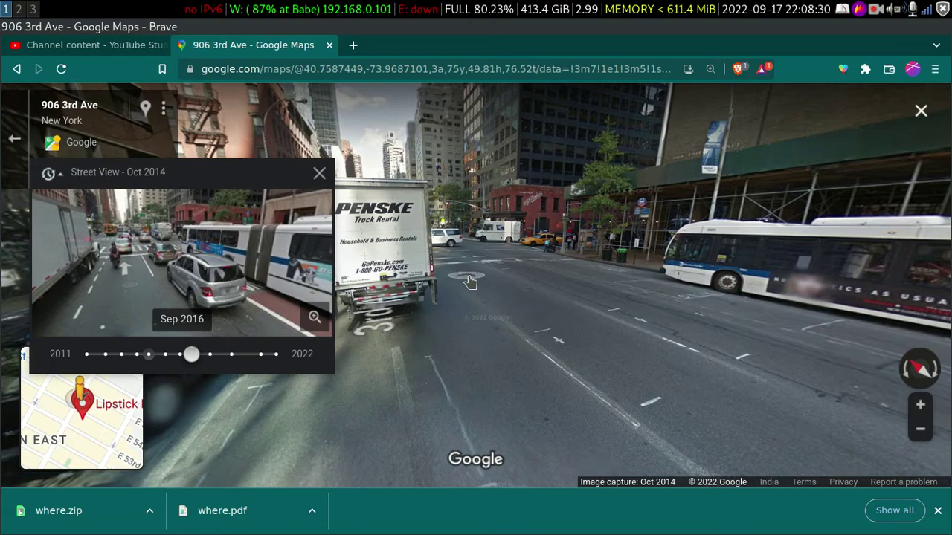
Skip the eye break and advance along 3rd Ave to number 912.
left_click(470, 282)
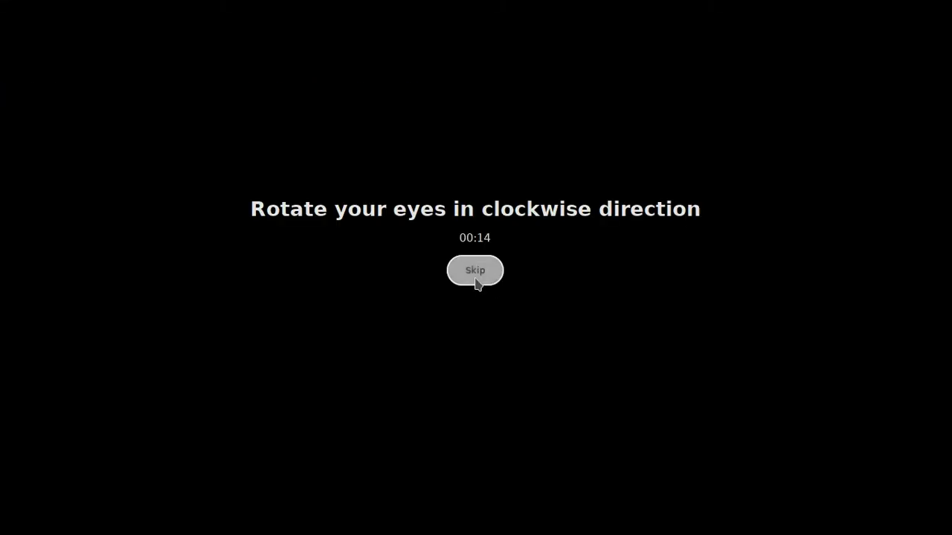
left_click(475, 270)
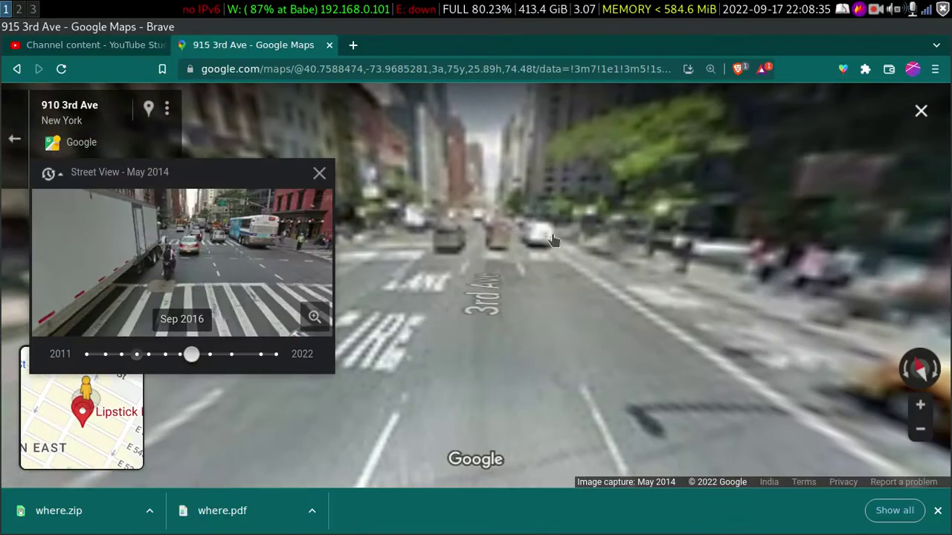
left_click(460, 278)
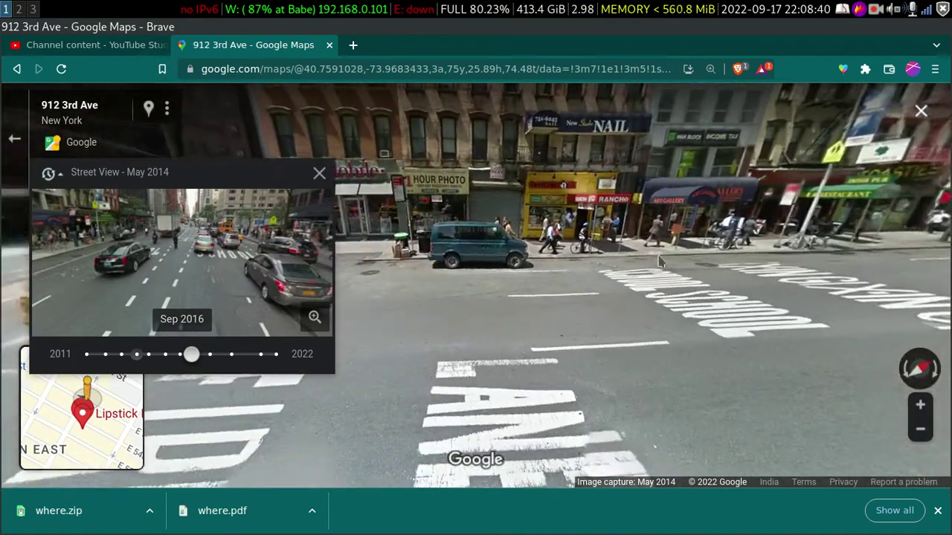
Turn back at 912 3rd Ave to face the windowless block and Lipstick Building, and compare the view with elliot.png.
left_click_drag(659, 261, 915, 267)
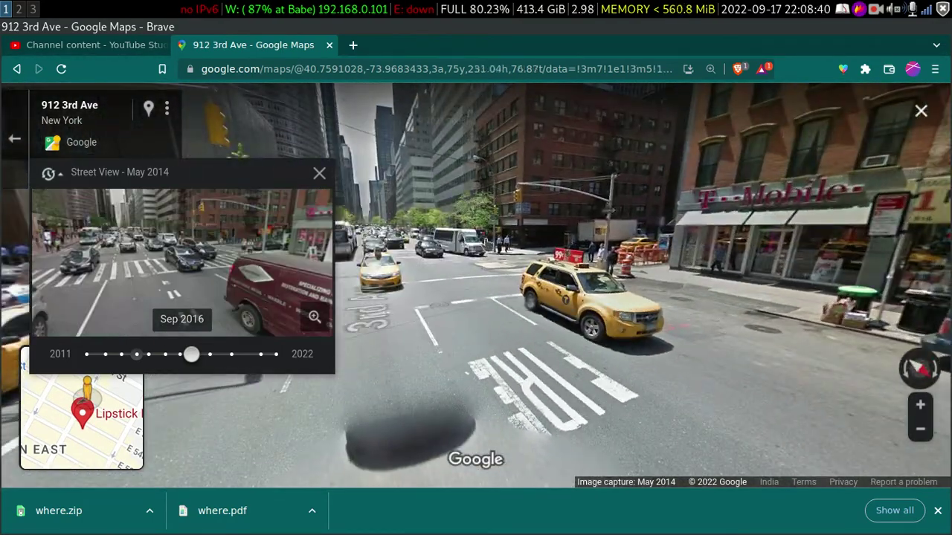
key("Left")
key("Left")
key("Left")
key("Left")
key("Left")
key("Left")
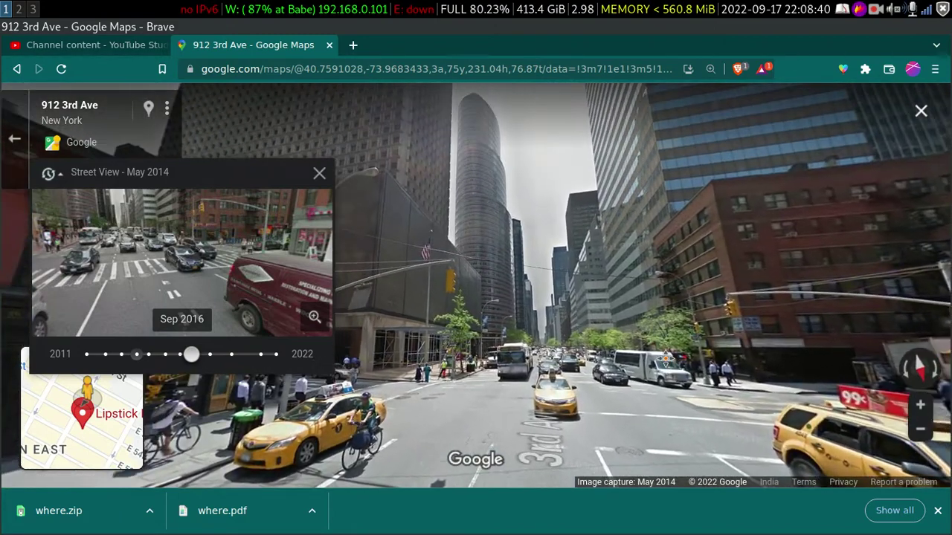
left_click_drag(412, 240, 467, 255)
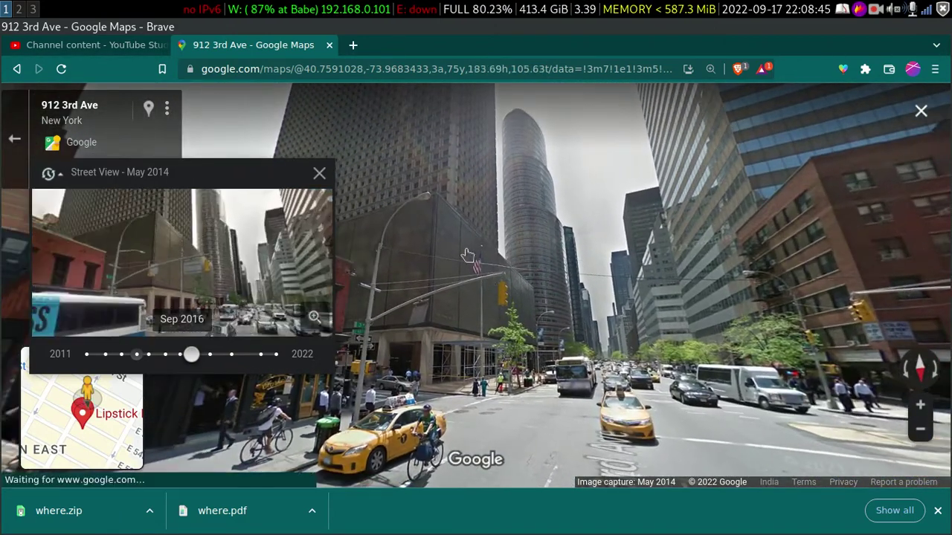
left_click(19, 9)
scroll(495, 297, "down", 2)
scroll(456, 304, "up", 2)
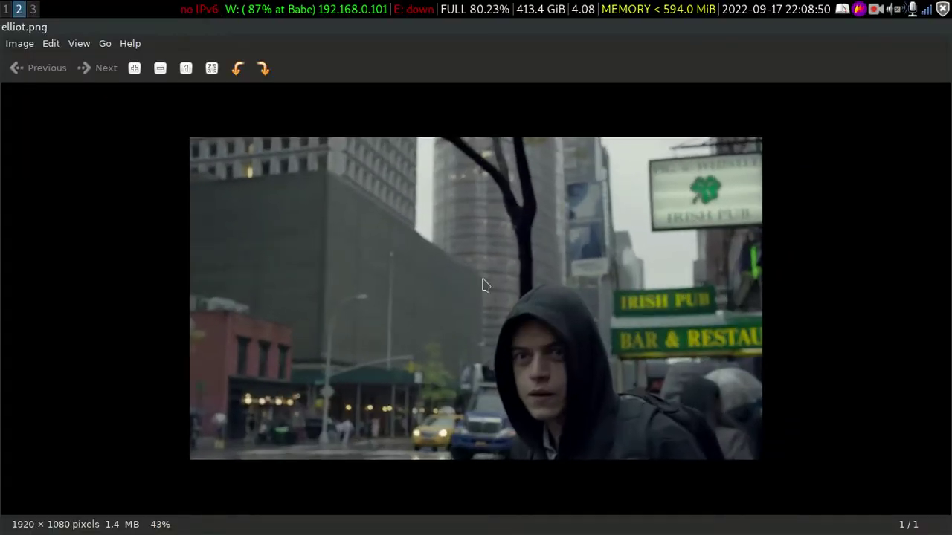
left_click(5, 9)
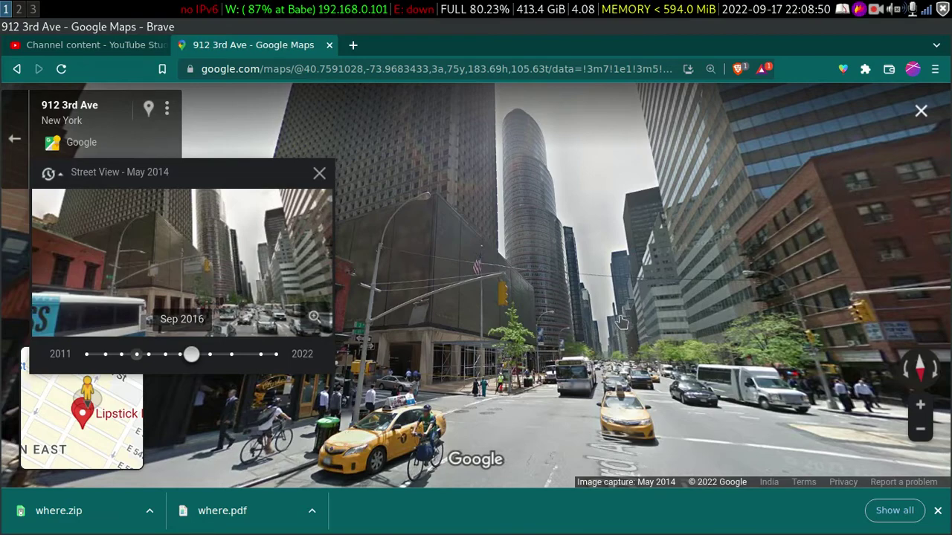
Follow the shopfronts to 922 3rd Ave, zoom in on the Pig 'n' Whistle and compare it with elliot.png.
key("Left")
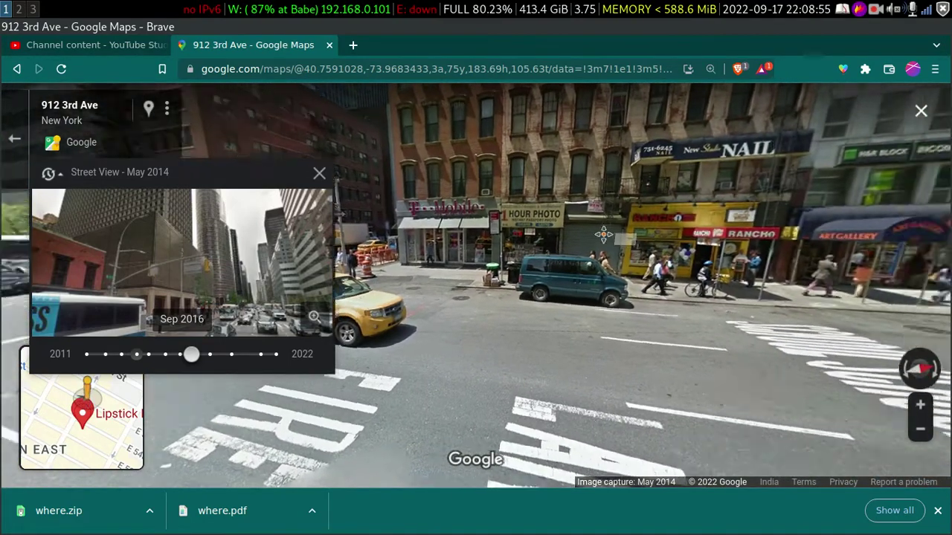
key("Right")
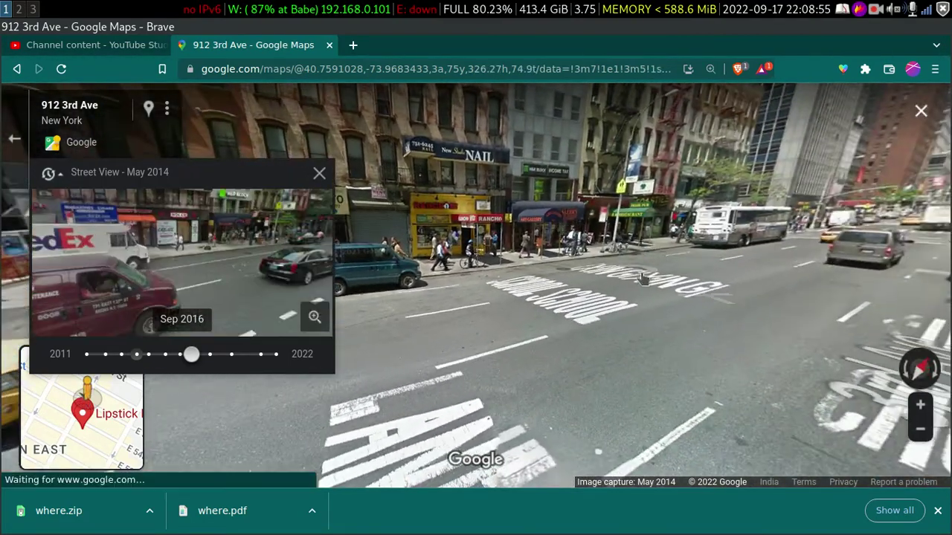
left_click(644, 280)
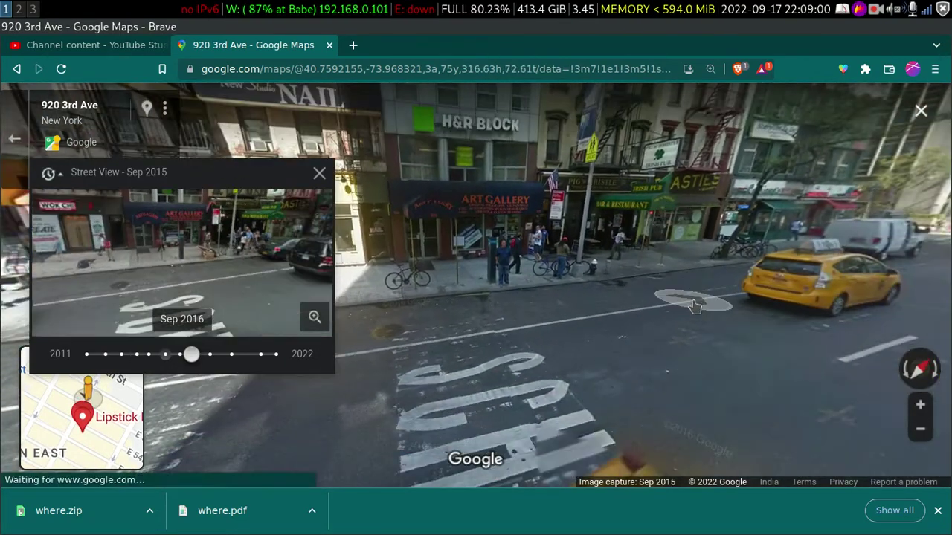
left_click(693, 305)
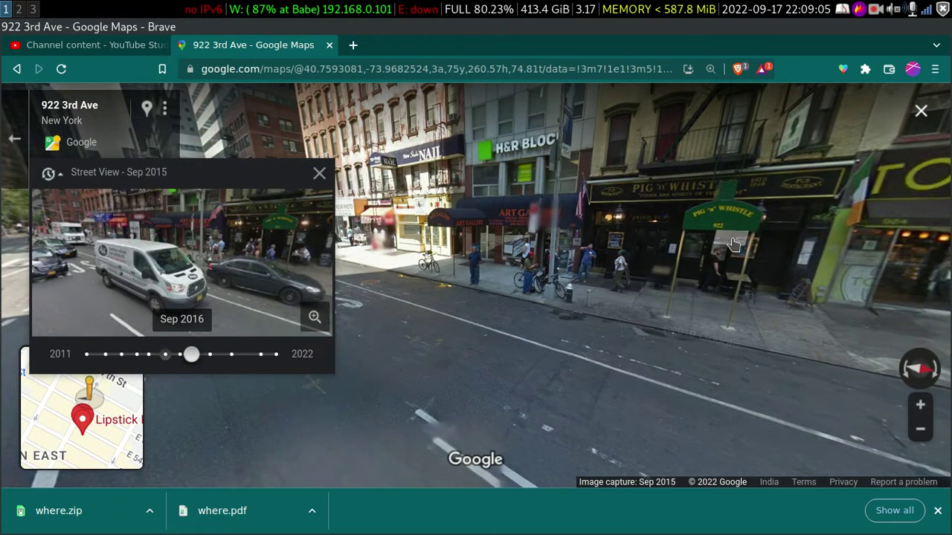
left_click(733, 244)
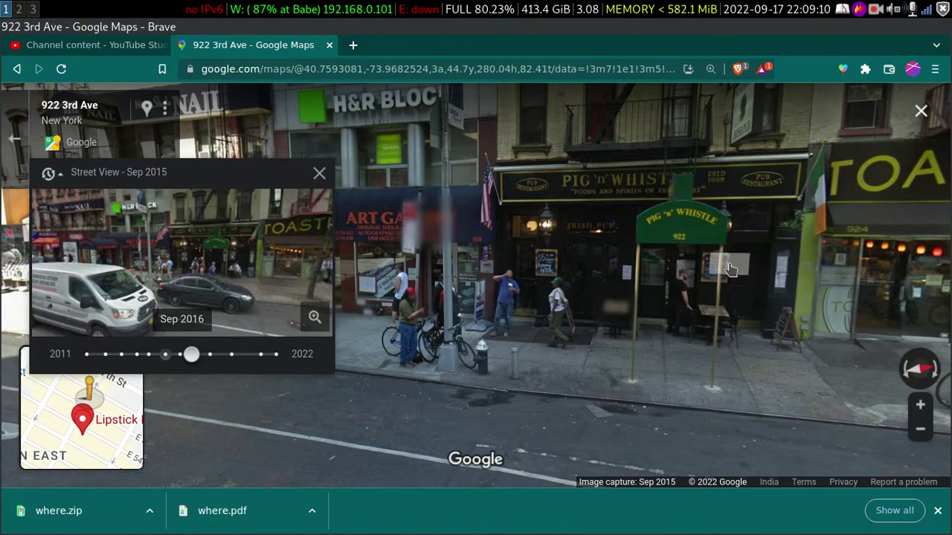
left_click(20, 9)
left_click(3, 9)
Advance to 930 3rd Ave and turn back to frame the Pig 'n' Whistle's hanging sign and green awning.
left_click(573, 287)
left_click_drag(610, 300, 382, 235)
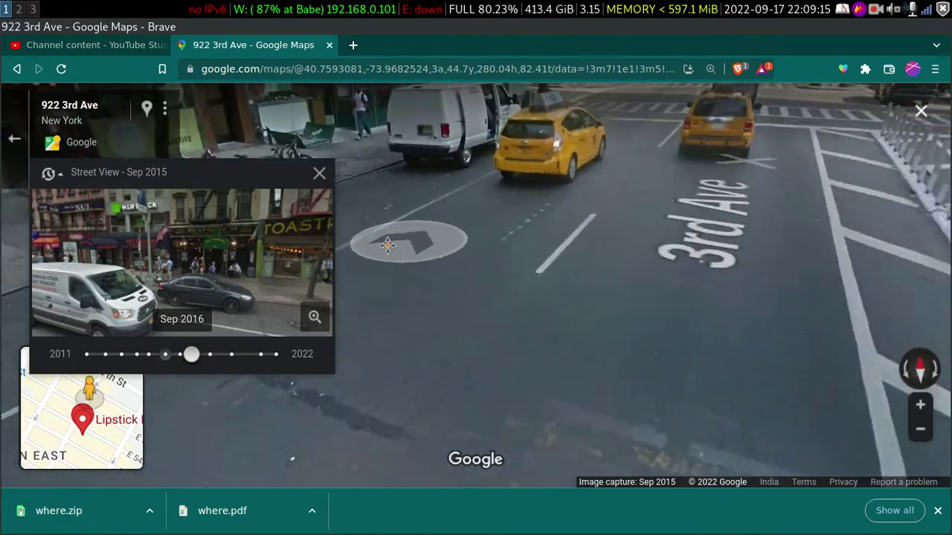
left_click(514, 279)
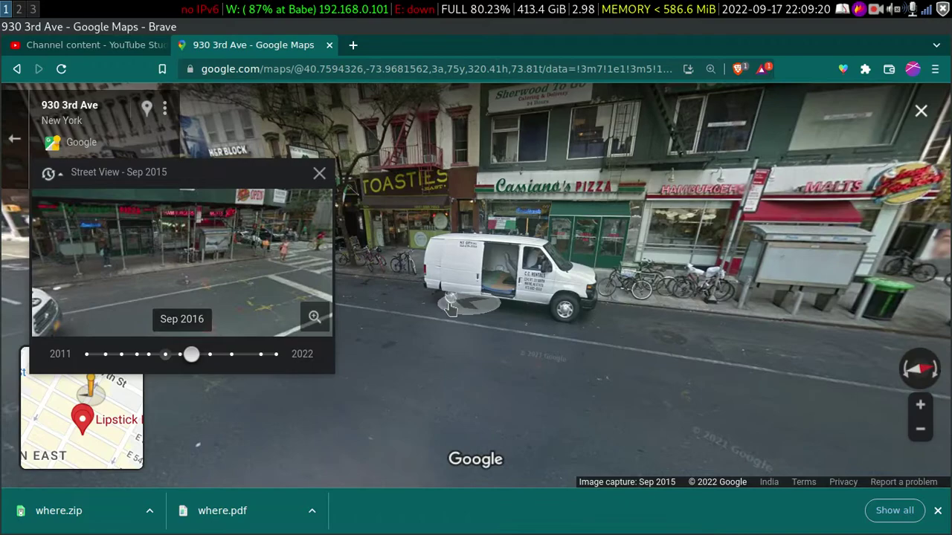
left_click_drag(450, 308, 590, 239)
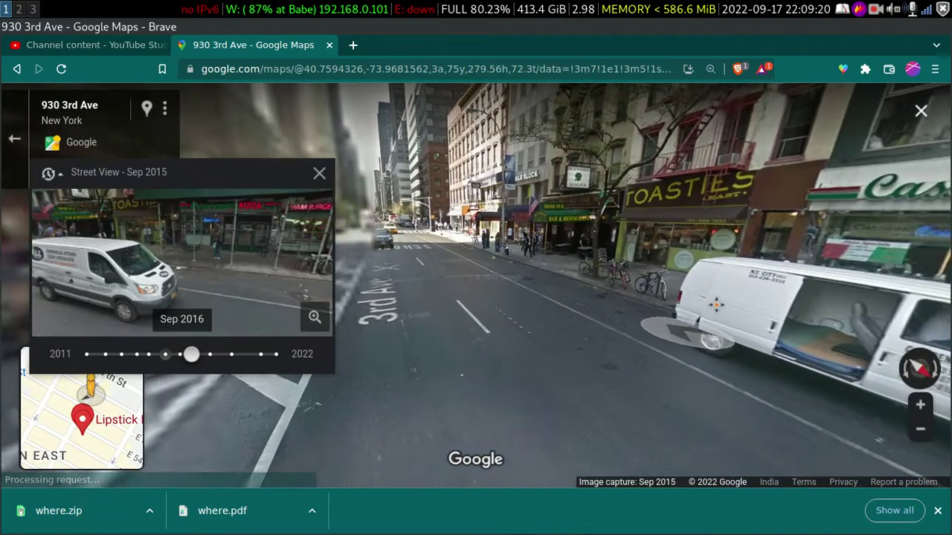
scroll(590, 239, "up", 3)
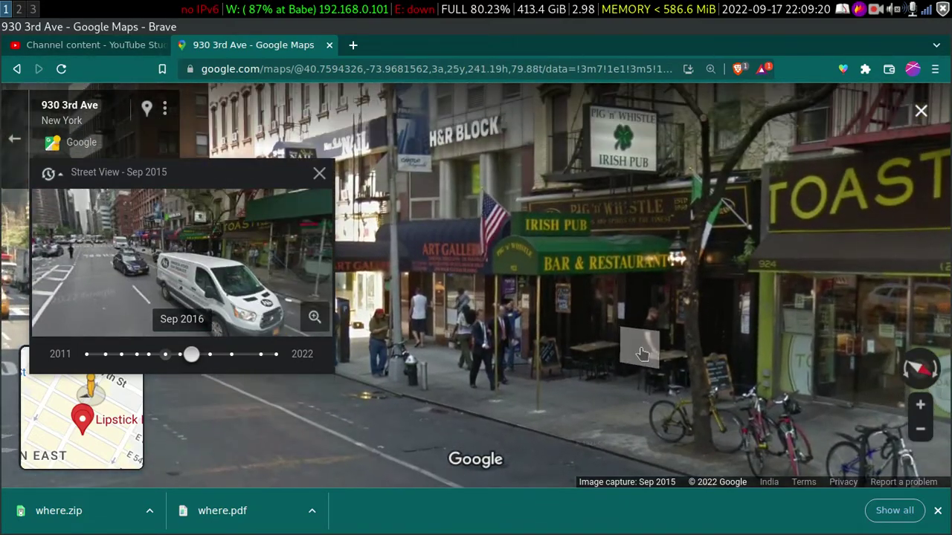
scroll(636, 357, "down", 2)
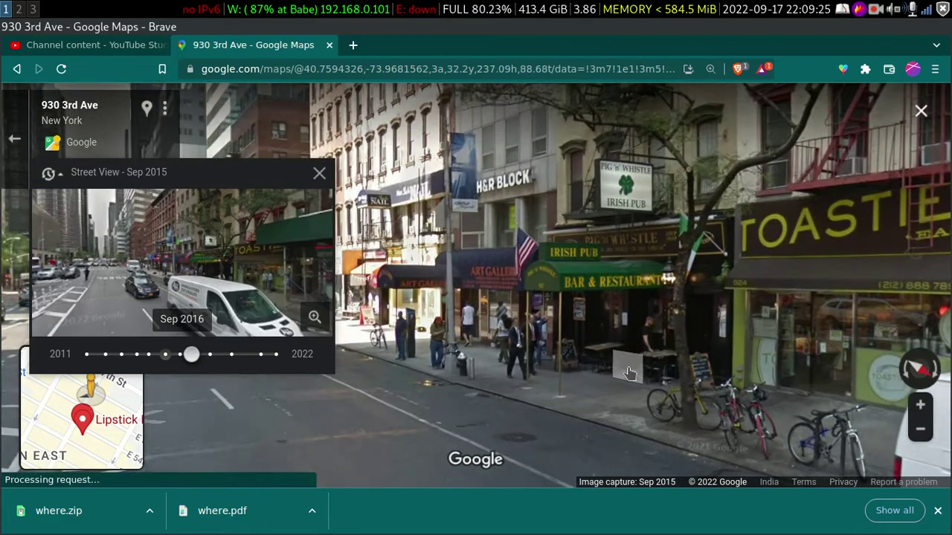
left_click_drag(628, 372, 616, 327)
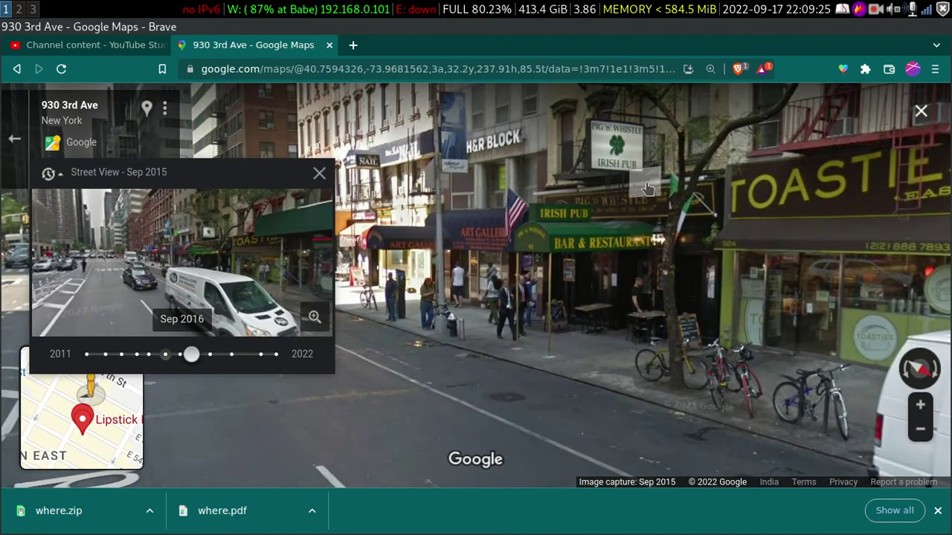
Compare the pub's shamrock sign and Bar & Restaurant awning seen from 930 3rd Ave with those in elliot.png.
left_click(20, 9)
scroll(632, 311, "up", 1)
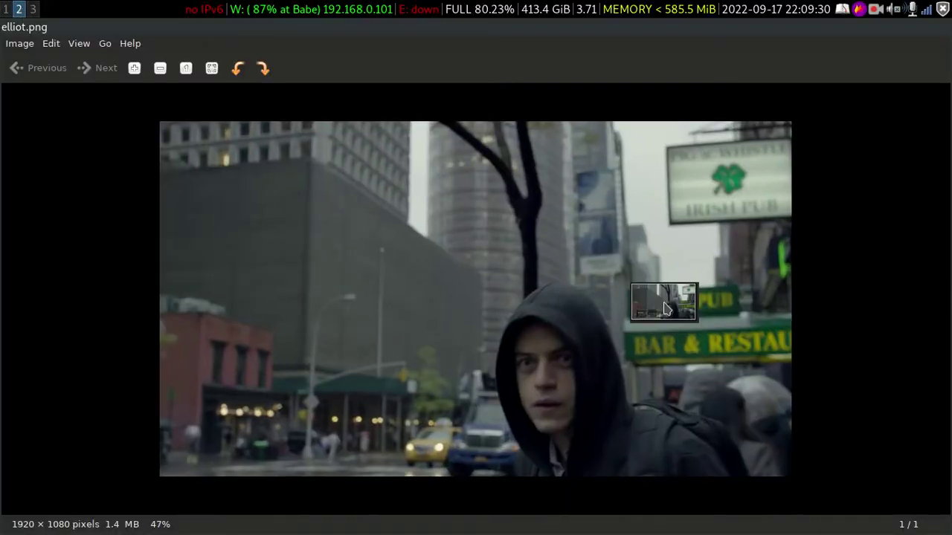
scroll(708, 362, "up", 1)
left_click(5, 9)
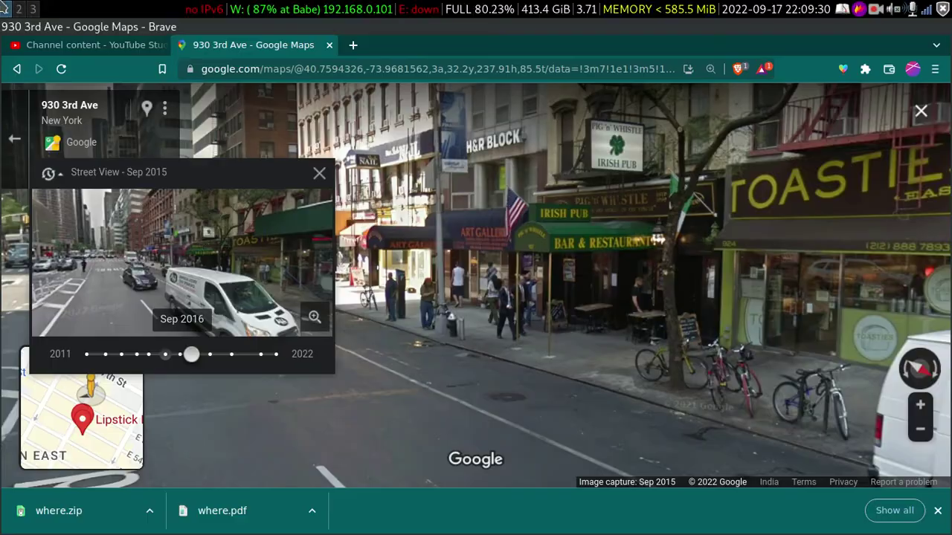
scroll(632, 153, "up", 2)
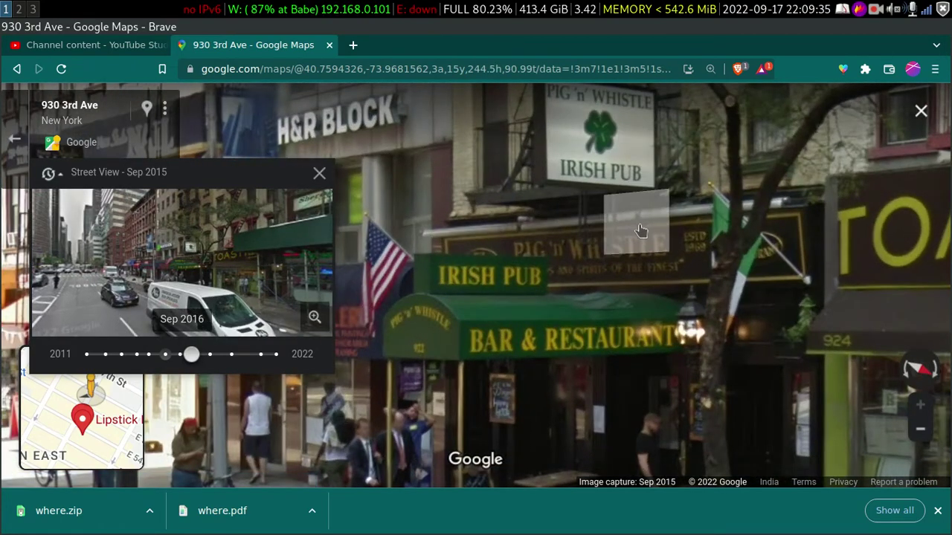
scroll(635, 216, "down", 3)
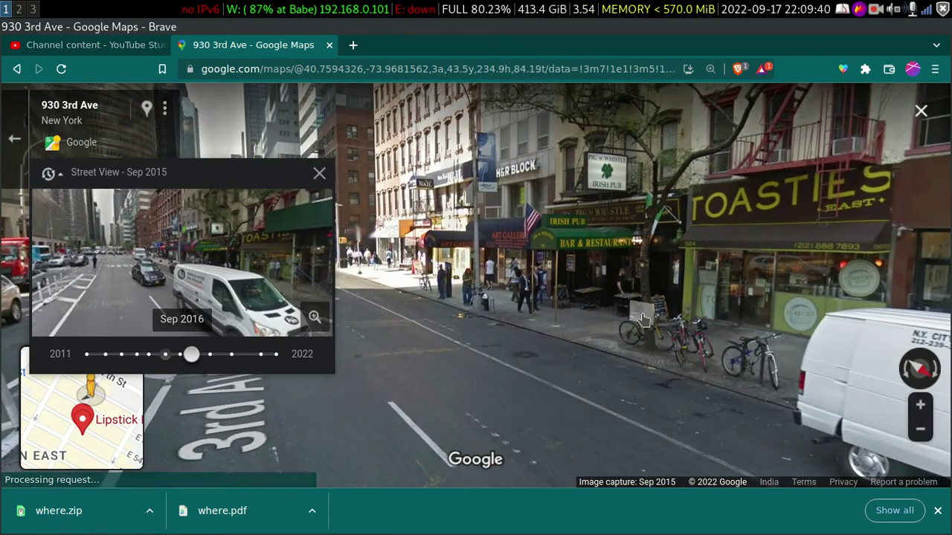
Check the tree beside the Pig 'n' Whistle against the forked tree behind the hooded man in elliot.png.
left_click(17, 9)
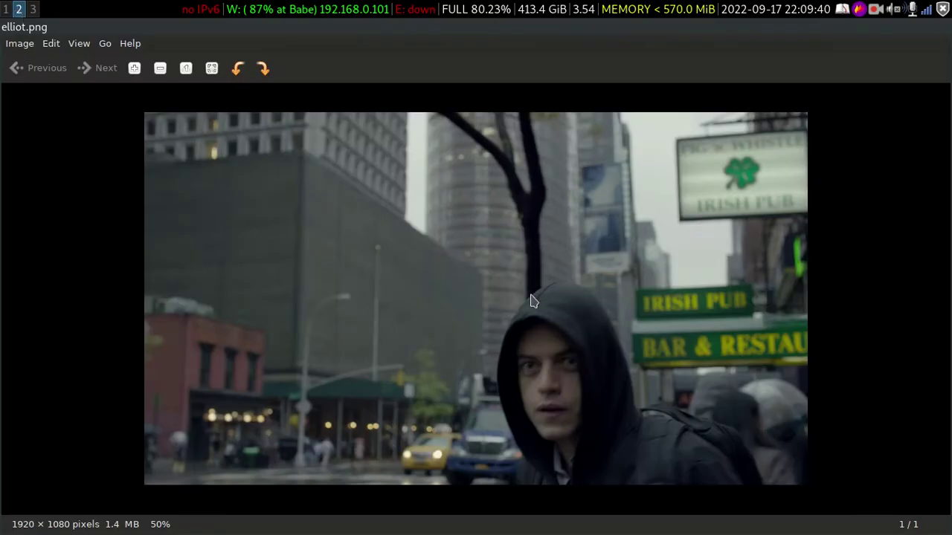
left_click(5, 9)
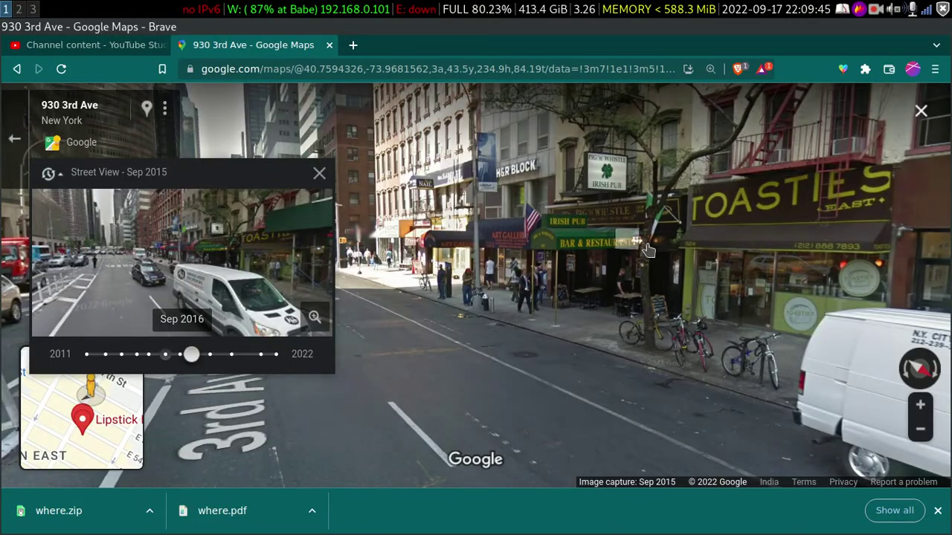
left_click(669, 268)
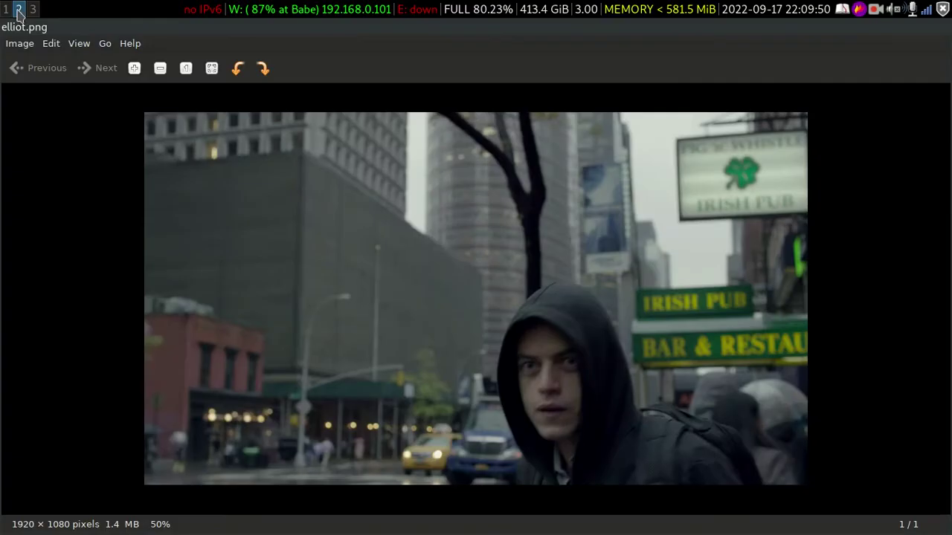
left_click(18, 8)
left_click_drag(594, 372, 466, 316)
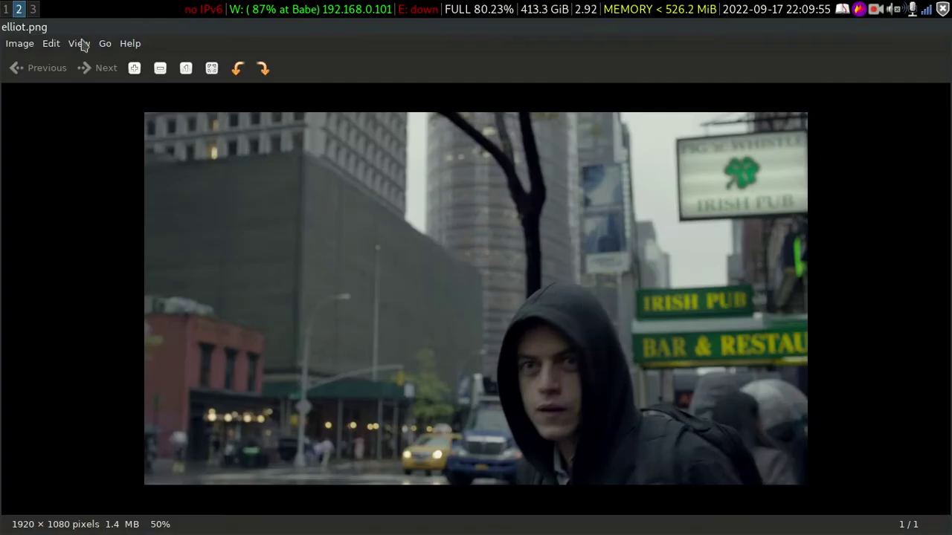
left_click(6, 9)
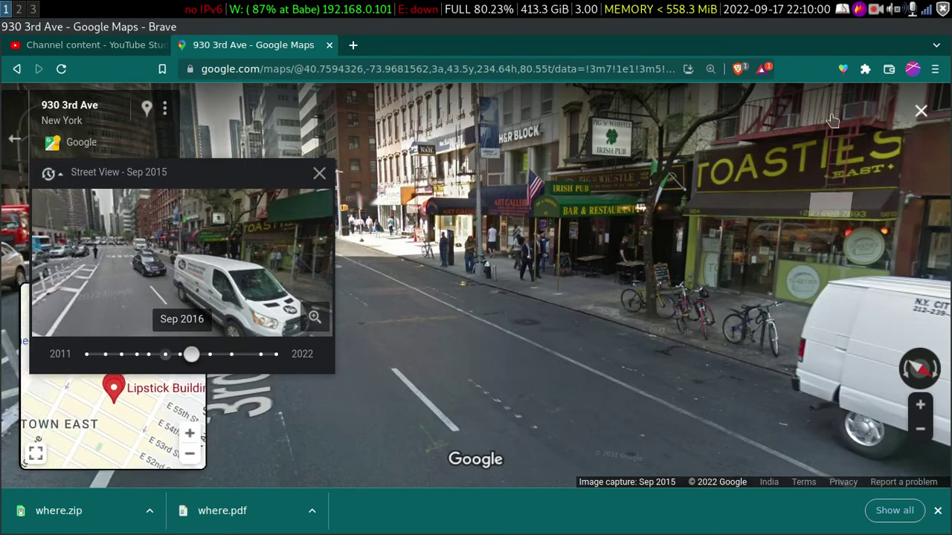
Capture the Pig 'n' Whistle and Toasties storefronts, marking the pavement by the tree with an arrow, and copy the screenshot.
left_click(860, 12)
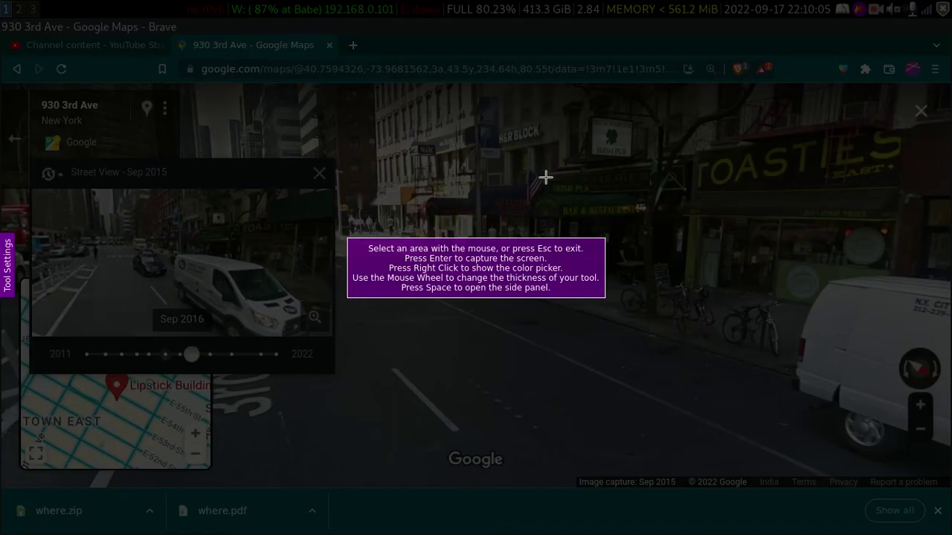
mouse_move(505, 106)
left_mouse_down()
mouse_move(853, 391)
mouse_move(892, 404)
left_mouse_up()
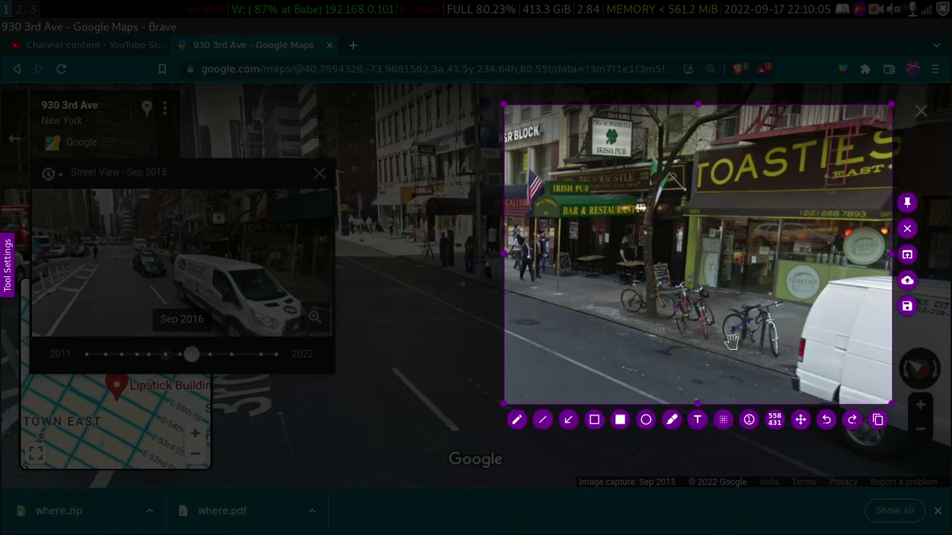
left_click(568, 420)
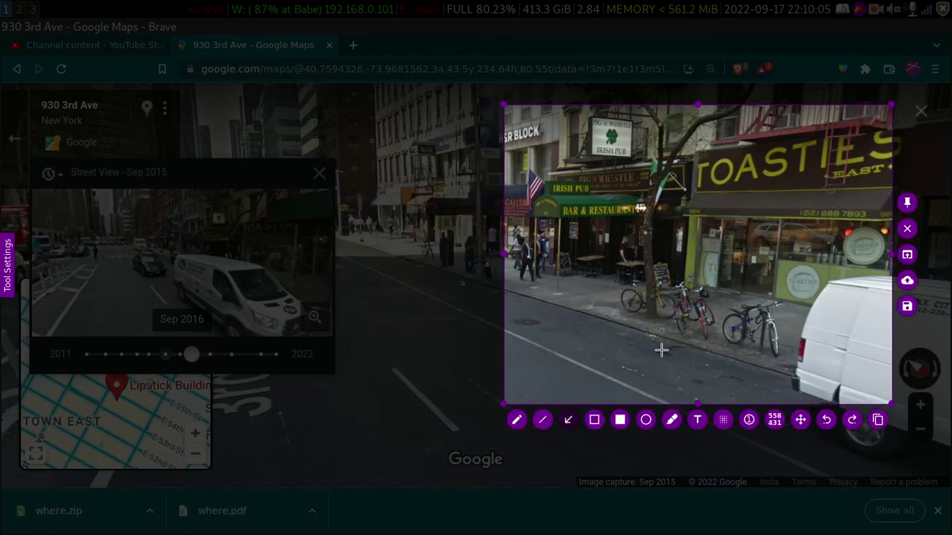
mouse_move(603, 310)
left_mouse_down()
mouse_move(740, 321)
mouse_move(730, 324)
left_mouse_up()
key("ctrl+c")
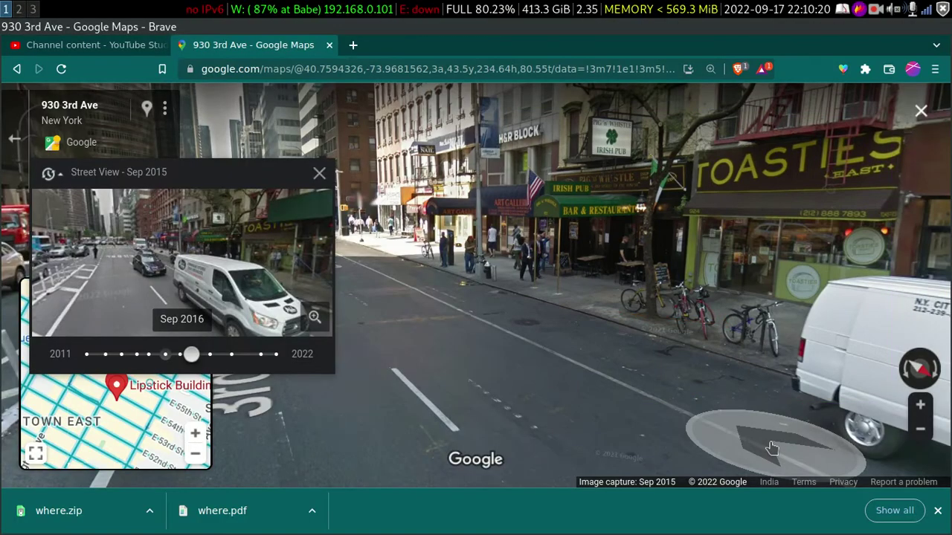